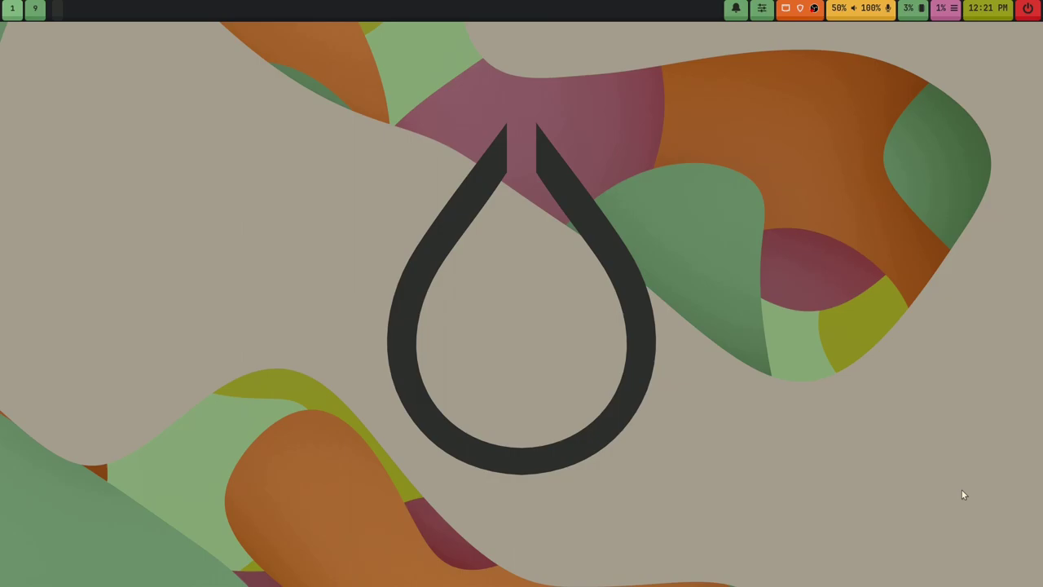
# Step: Open a terminal and run fastfetch to display the system information
pyautogui.press('super+Return')
pyautogui.write('fastfetc')
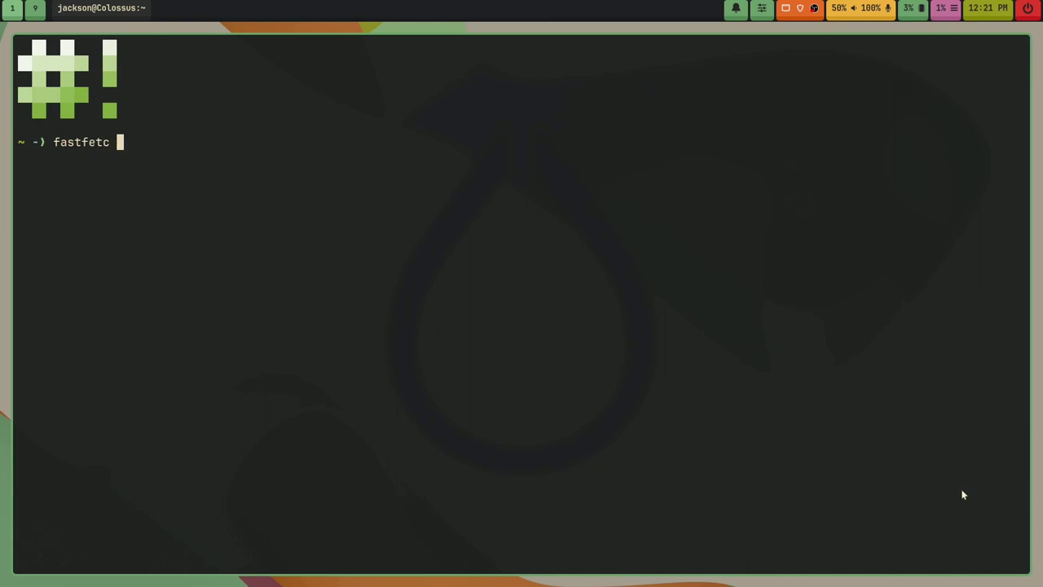
pyautogui.write('h')
pyautogui.press('Return')
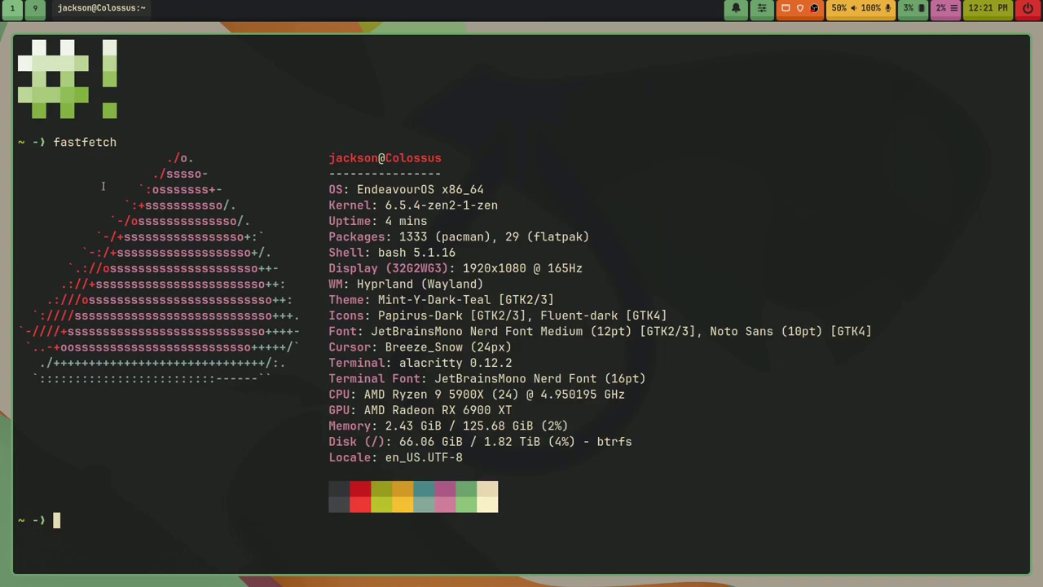
# Step: Highlight the OS line, its x86_64 architecture, and the OS-to-Disk block of the output
pyautogui.moveTo(328, 189); pyautogui.dragTo(488, 189)
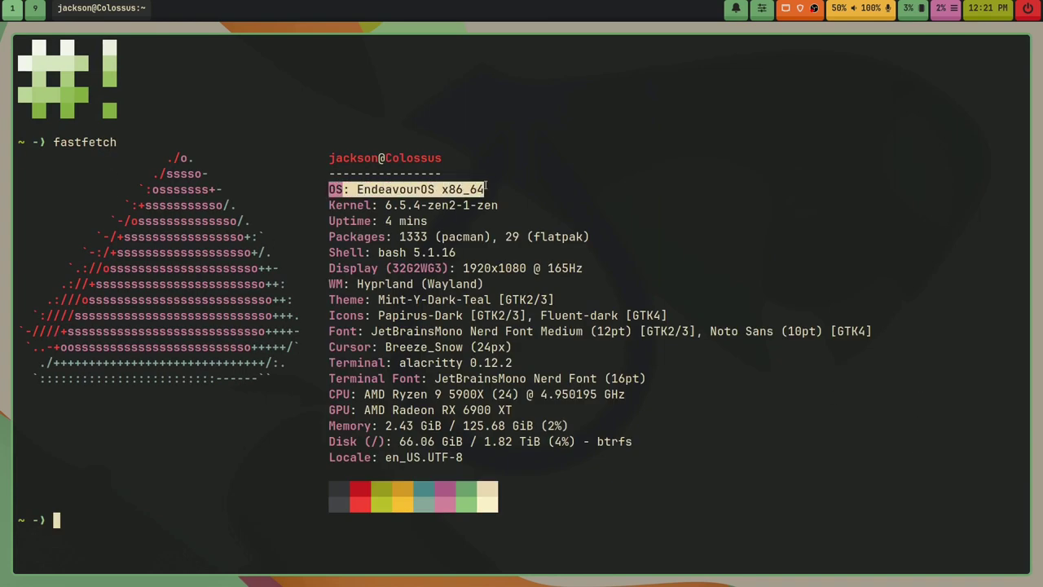
pyautogui.click(489, 189)
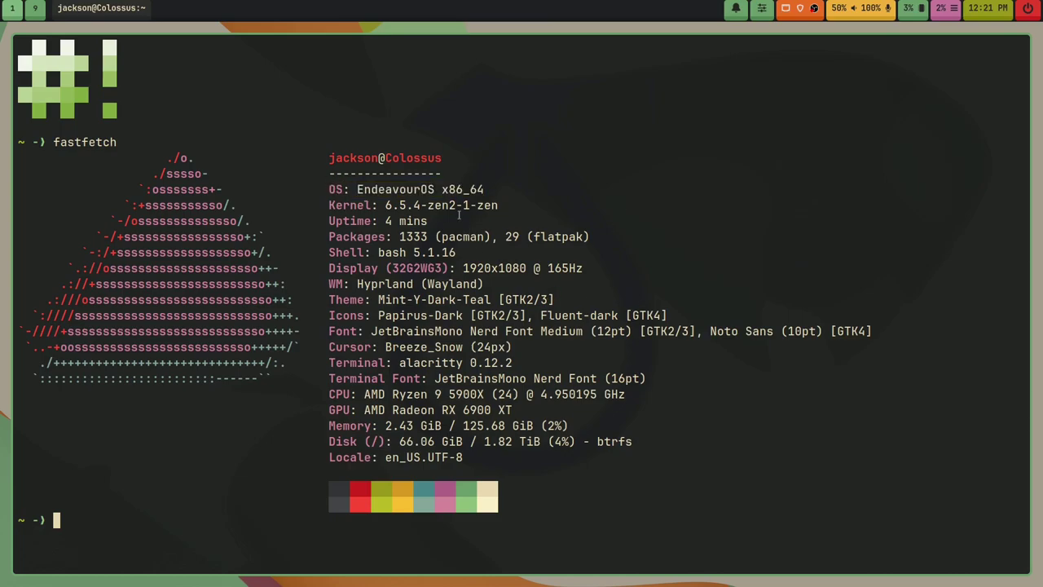
pyautogui.moveTo(441, 189); pyautogui.dragTo(486, 189)
pyautogui.click(498, 205)
pyautogui.moveTo(321, 189); pyautogui.dragTo(408, 443)
pyautogui.click(405, 461)
# Step: Highlight the CPU model, GPU line and 125.68 GiB total memory, then clear the terminal
pyautogui.moveTo(363, 393); pyautogui.dragTo(626, 395)
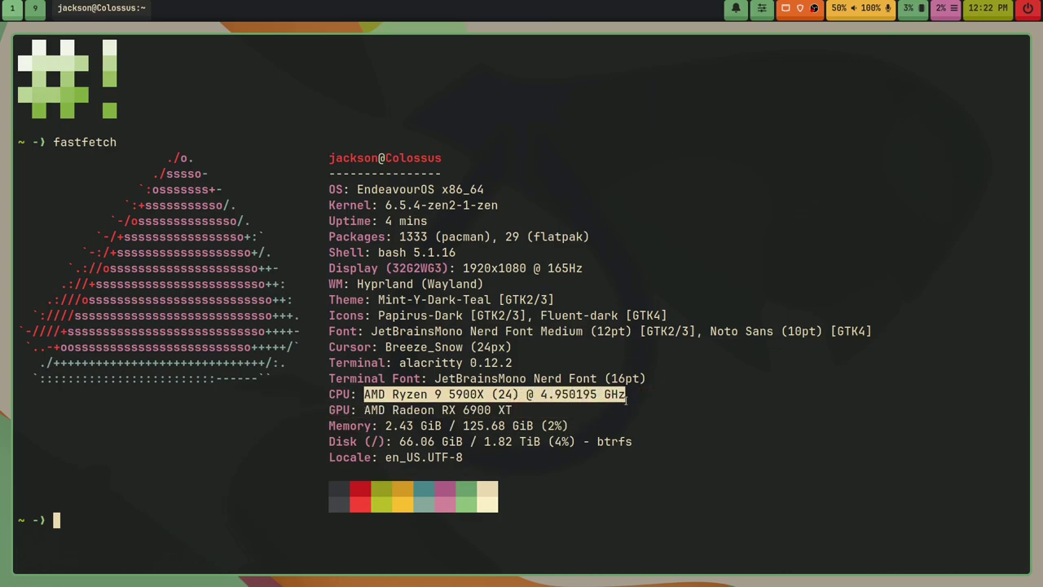
pyautogui.click(626, 396)
pyautogui.moveTo(335, 410); pyautogui.dragTo(513, 410)
pyautogui.click(461, 423)
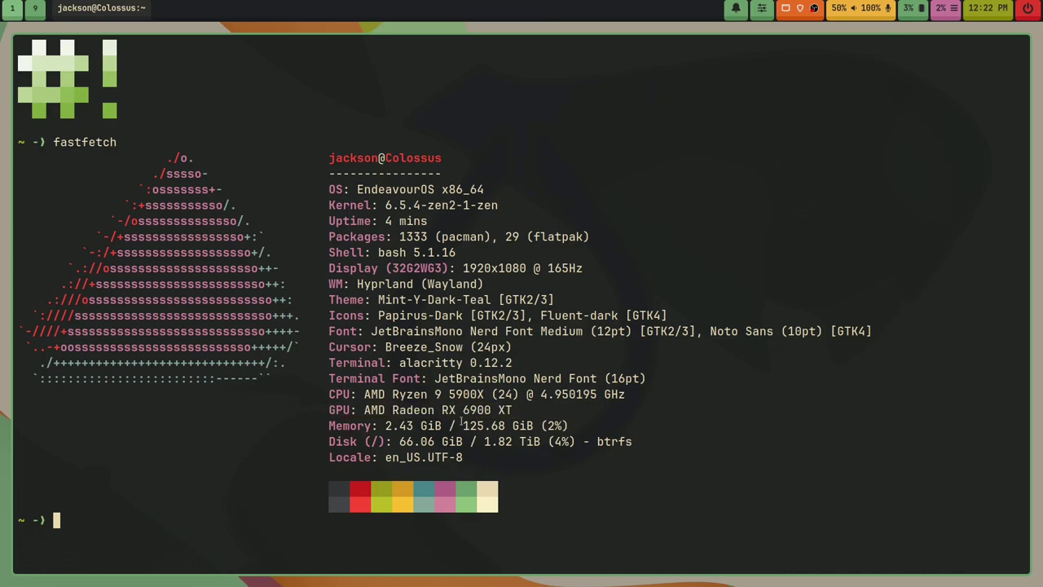
pyautogui.moveTo(326, 425); pyautogui.dragTo(342, 425)
pyautogui.click(439, 427)
pyautogui.moveTo(465, 428); pyautogui.dragTo(539, 426)
pyautogui.click(370, 469)
pyautogui.write('clear')
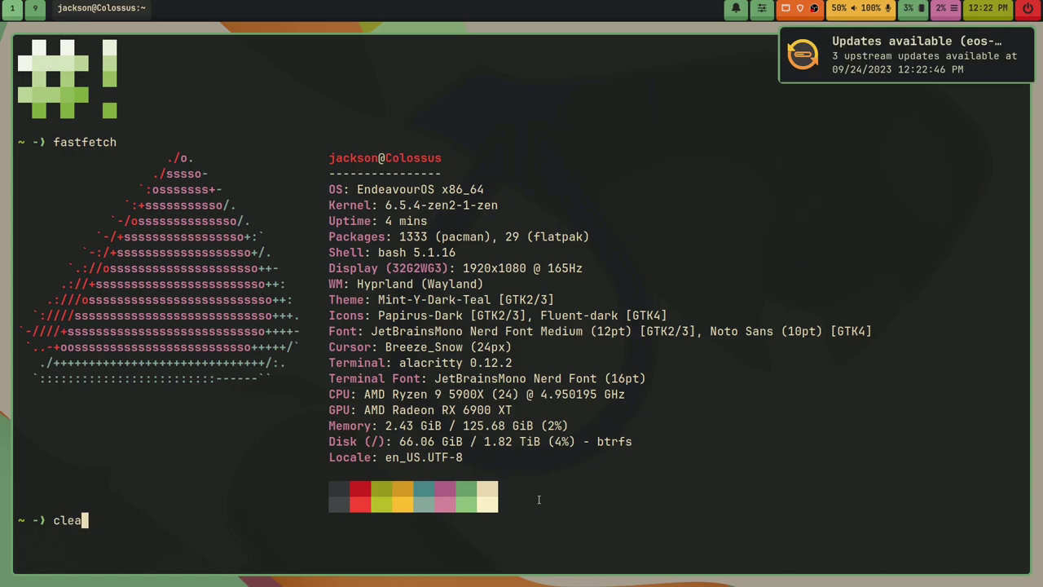
pyautogui.press('Return')
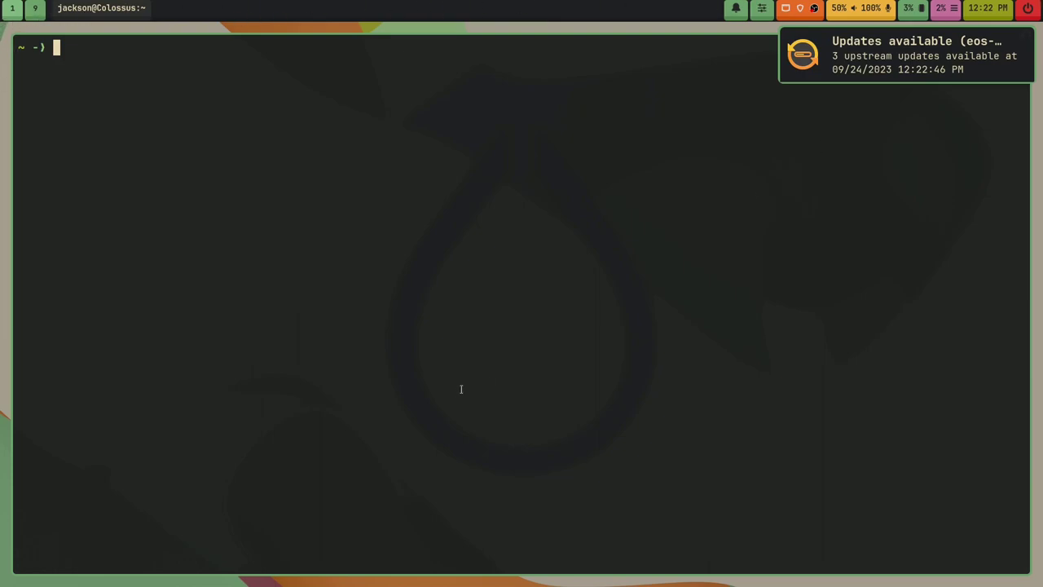
# Step: Replace the terminal with a floating one, move it, re-tile it, and add more tiled terminals
pyautogui.press('super+q')
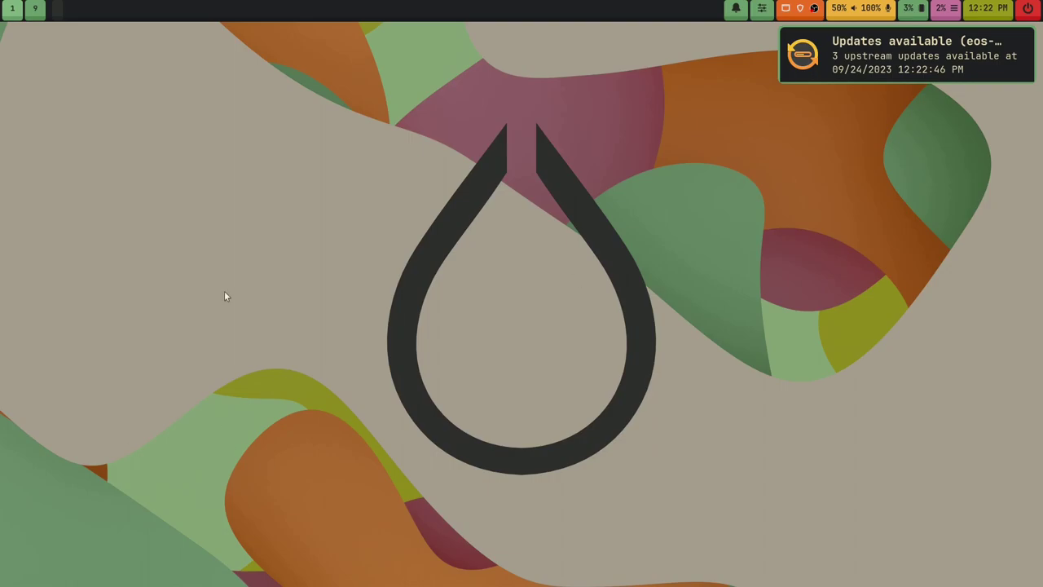
pyautogui.press('super+Return')
pyautogui.press('super+v')
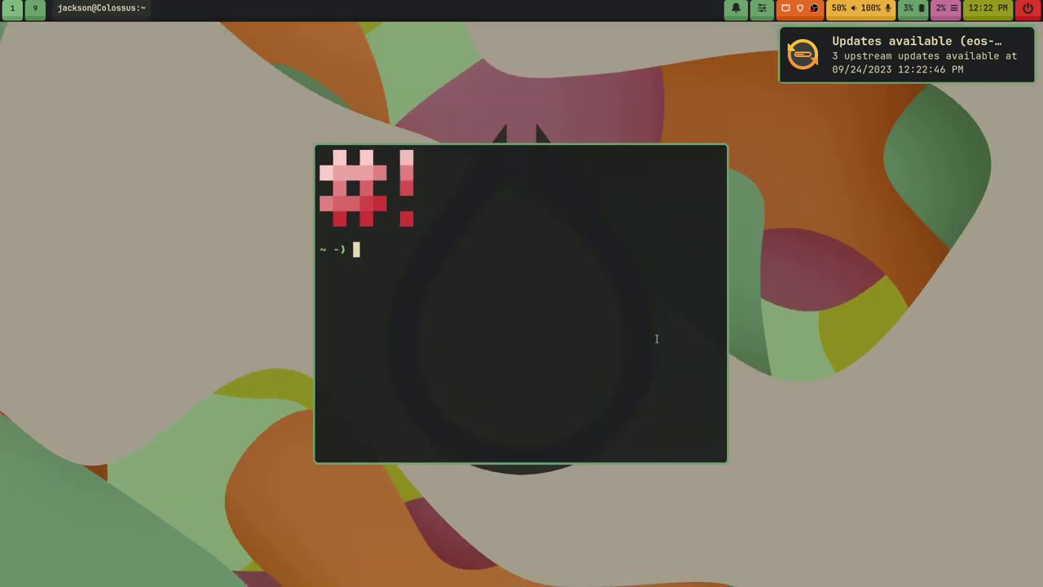
pyautogui.moveTo(650, 337); pyautogui.dragTo(752, 358)
pyautogui.press('super+v')
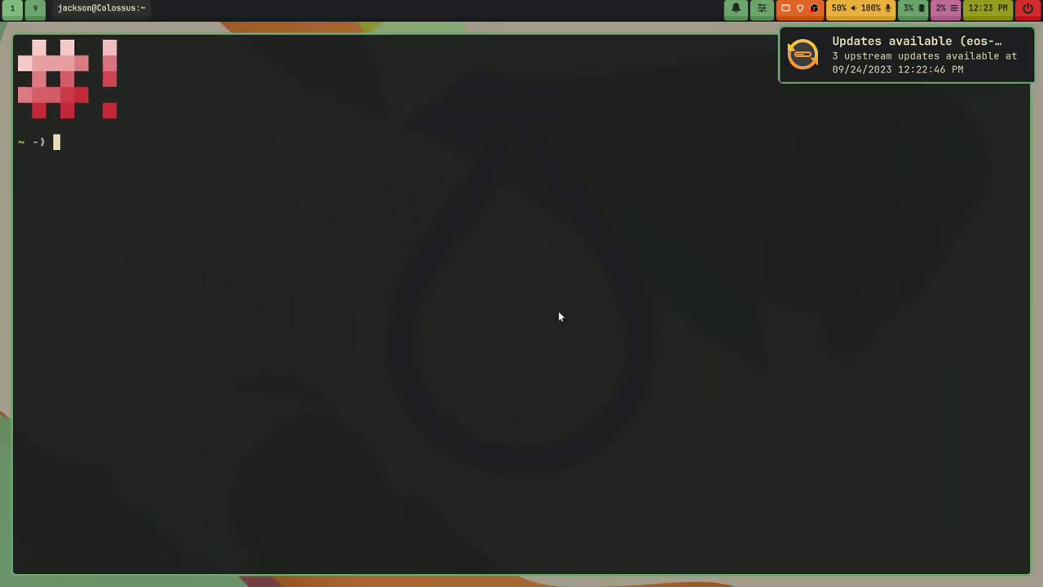
pyautogui.press('super+Return')
pyautogui.press('super+Return')
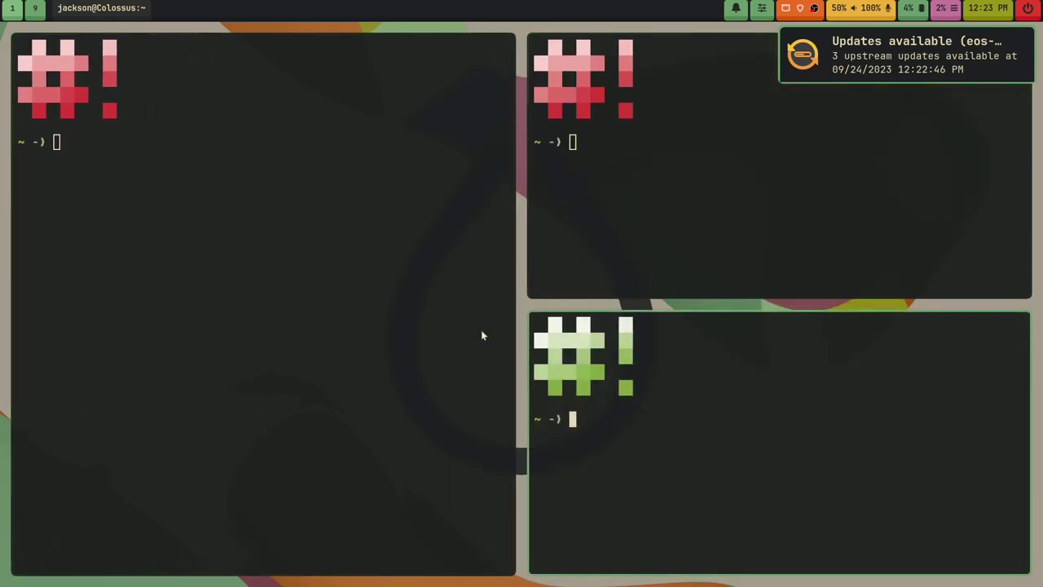
pyautogui.press('super+q')
pyautogui.press('super+q')
pyautogui.press('super+q')
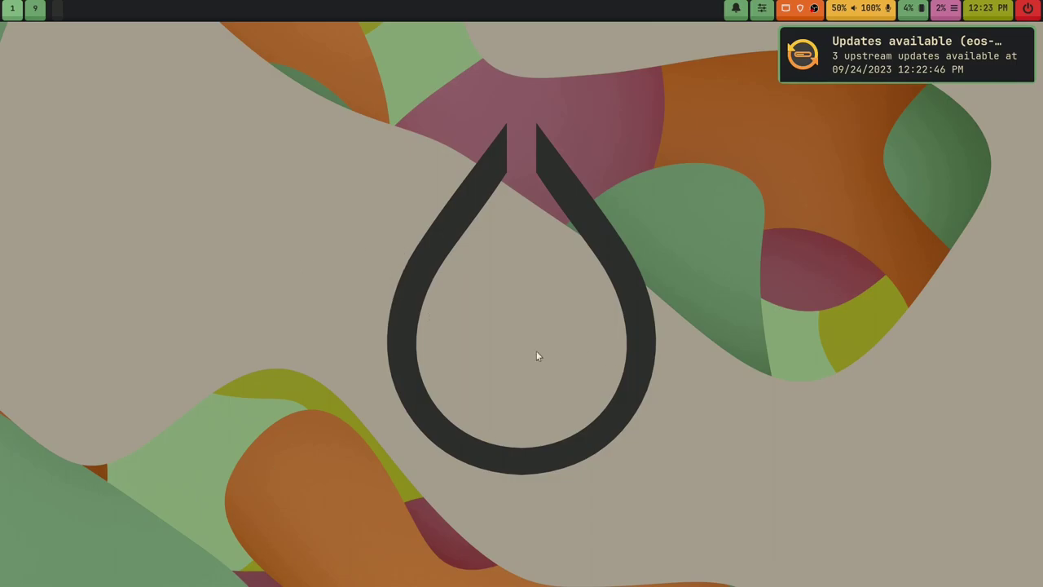
# Step: Launch Brave and go to gitlab.com/Oglo12/hyprland-rice
pyautogui.press('super+d')
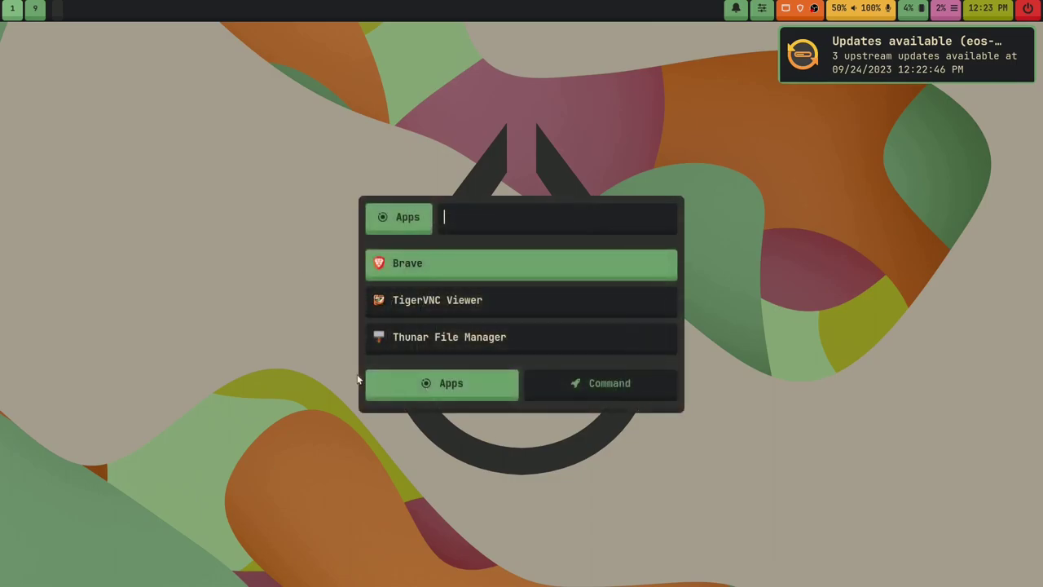
pyautogui.write('brave')
pyautogui.press('Return')
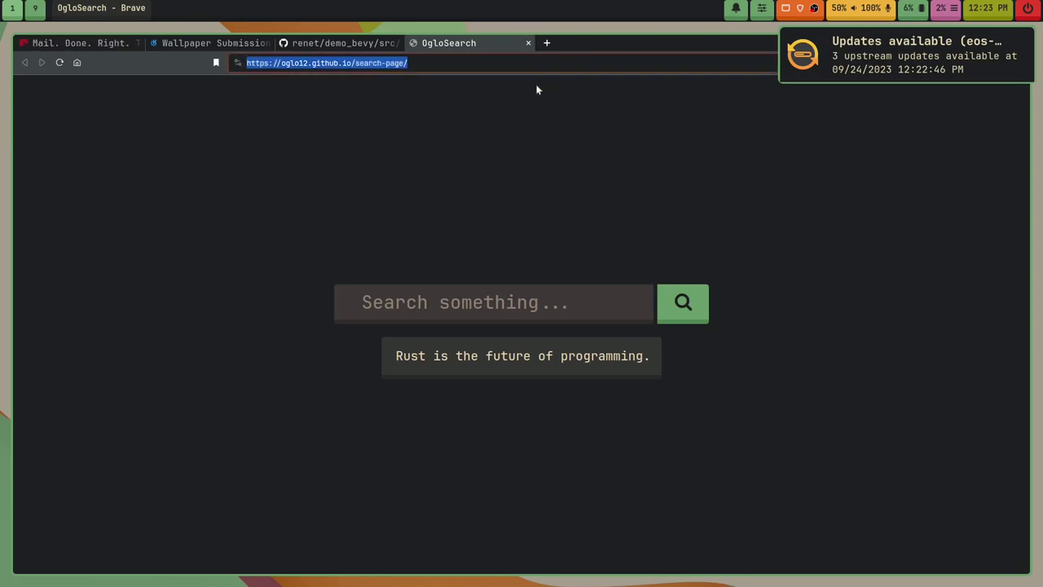
pyautogui.write('gitlab.com')
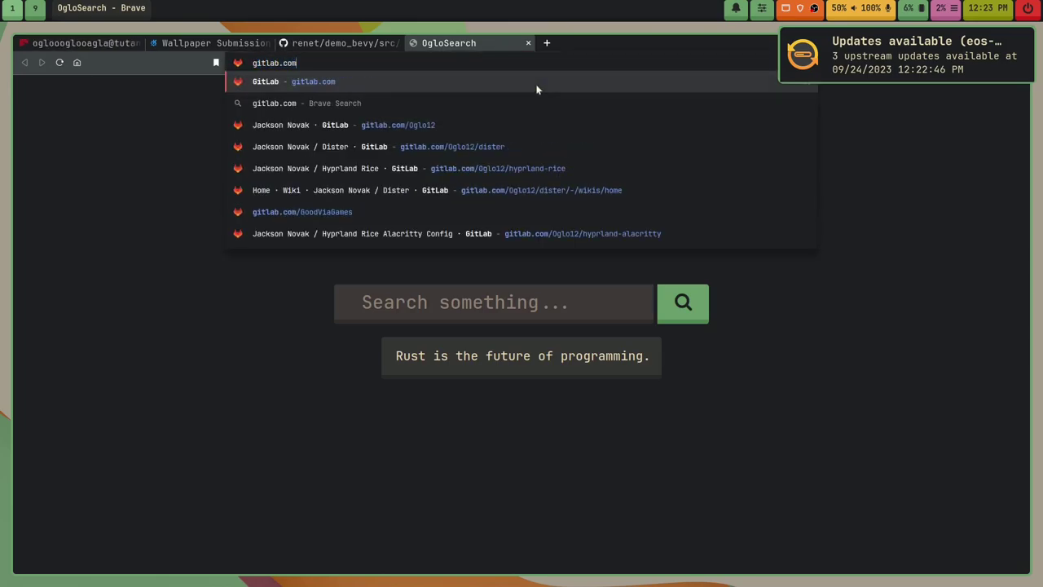
pyautogui.write('/Oglo12')
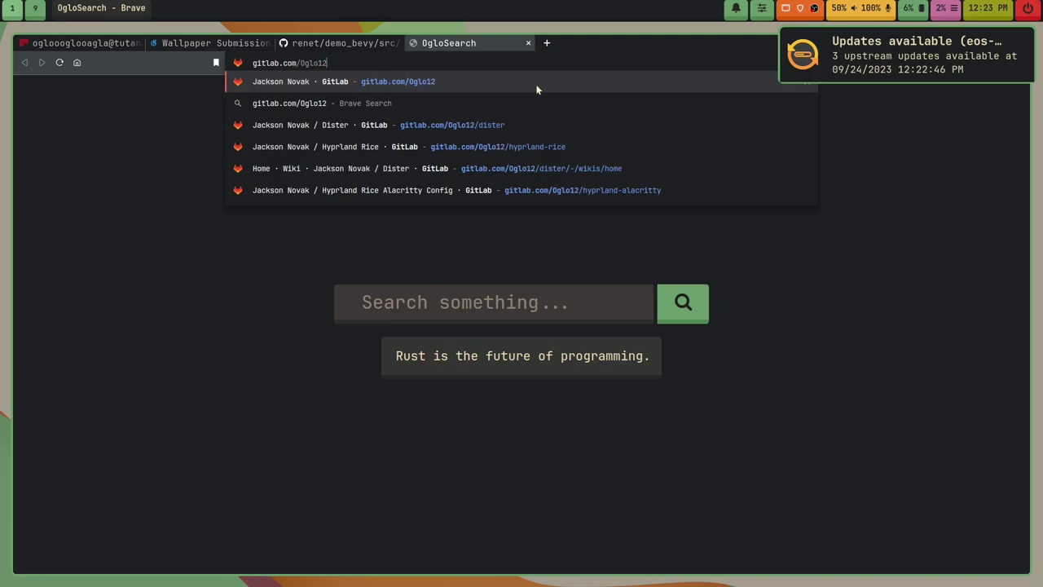
pyautogui.write('/h')
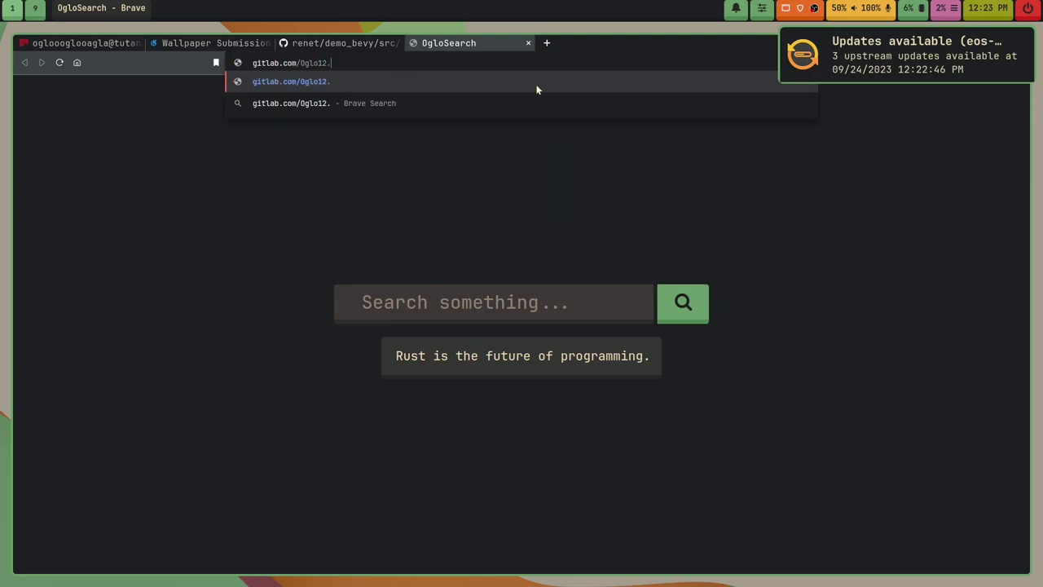
pyautogui.write('yprland-rice')
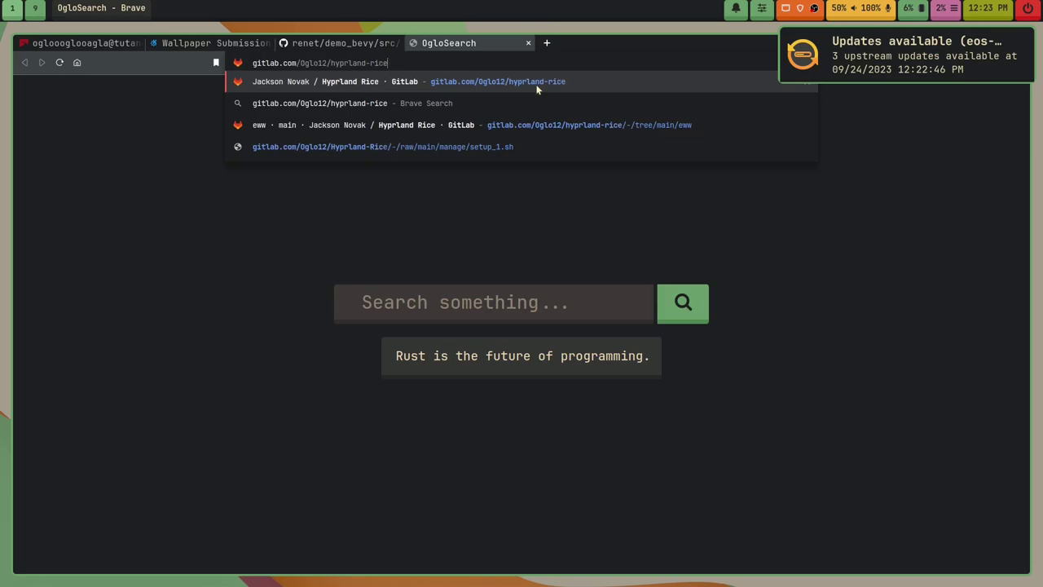
pyautogui.press('Return')
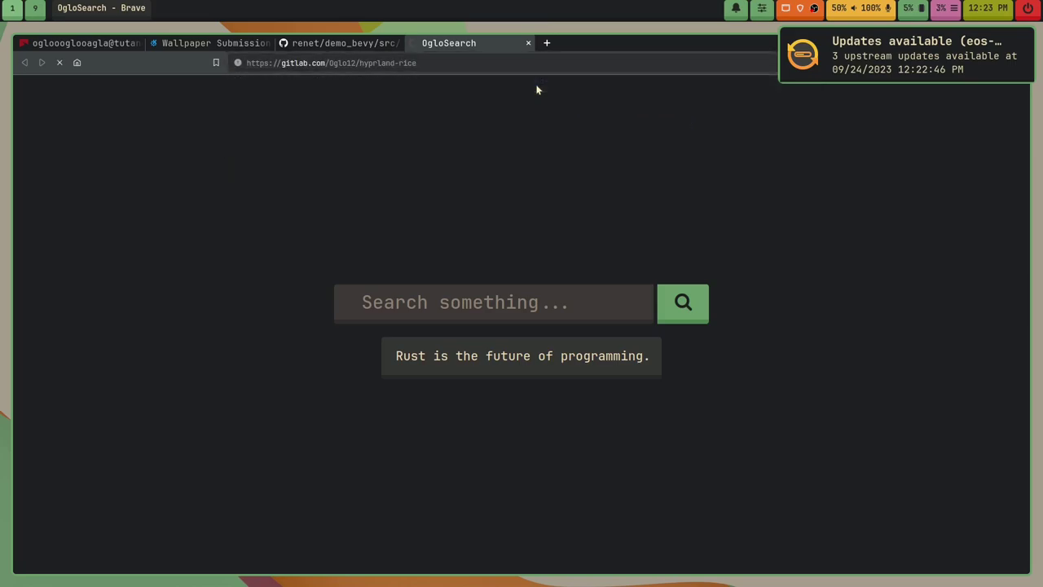
# Step: Load oglo.dev and follow its GitLab link to the Hyprland Rice project page
pyautogui.click(475, 68)
pyautogui.write('o')
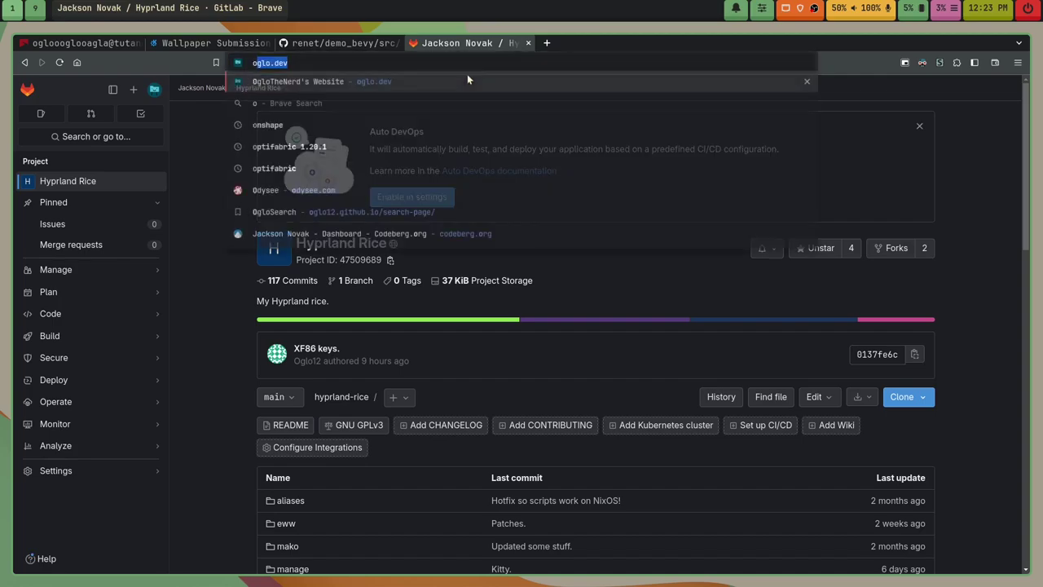
pyautogui.write('glo.dev')
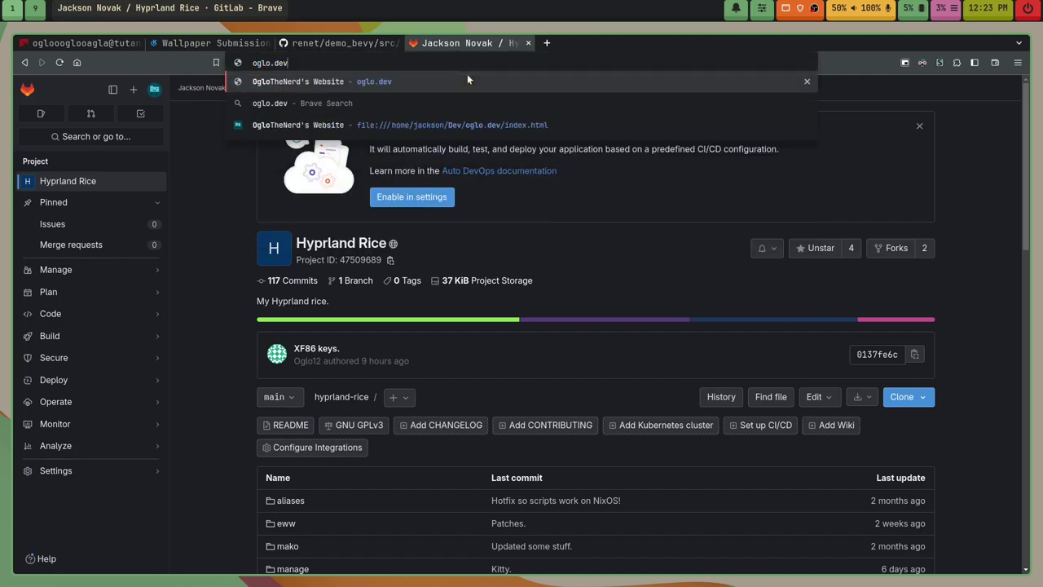
pyautogui.press('Return')
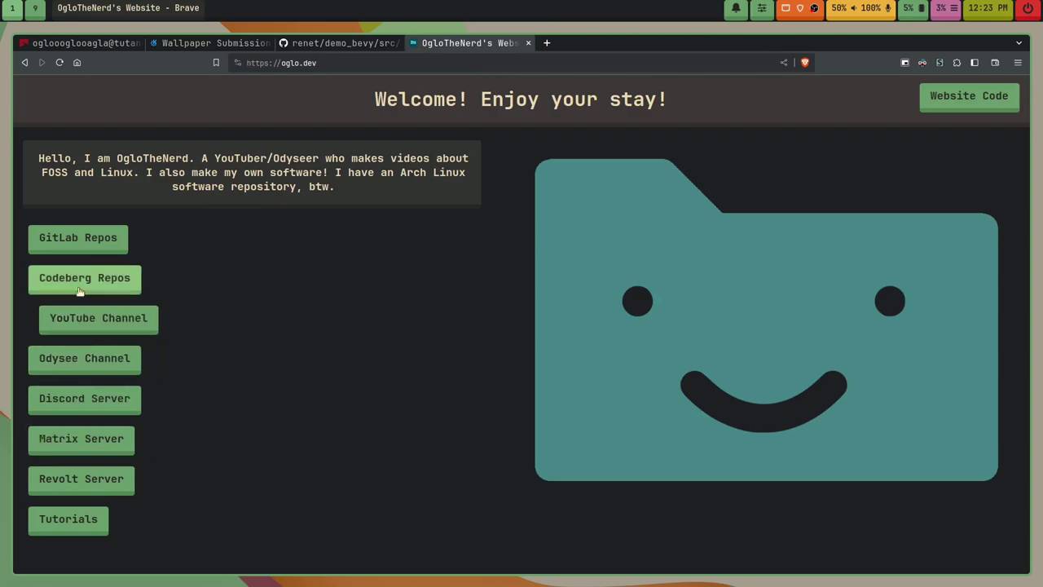
pyautogui.click(80, 247)
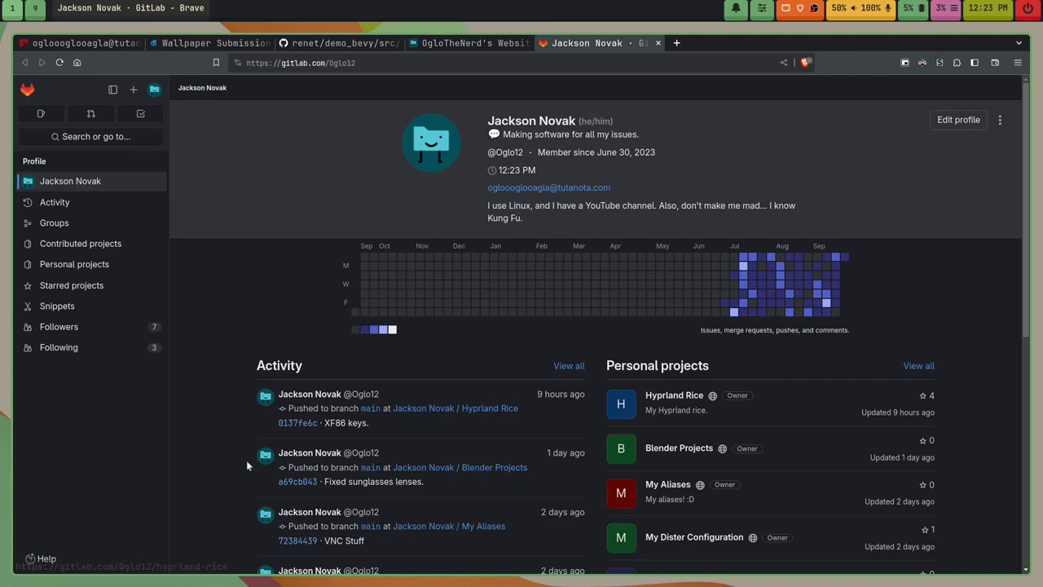
pyautogui.click(666, 397)
pyautogui.scroll(-5, 395, 451)
pyautogui.scroll(-5, 395, 451)
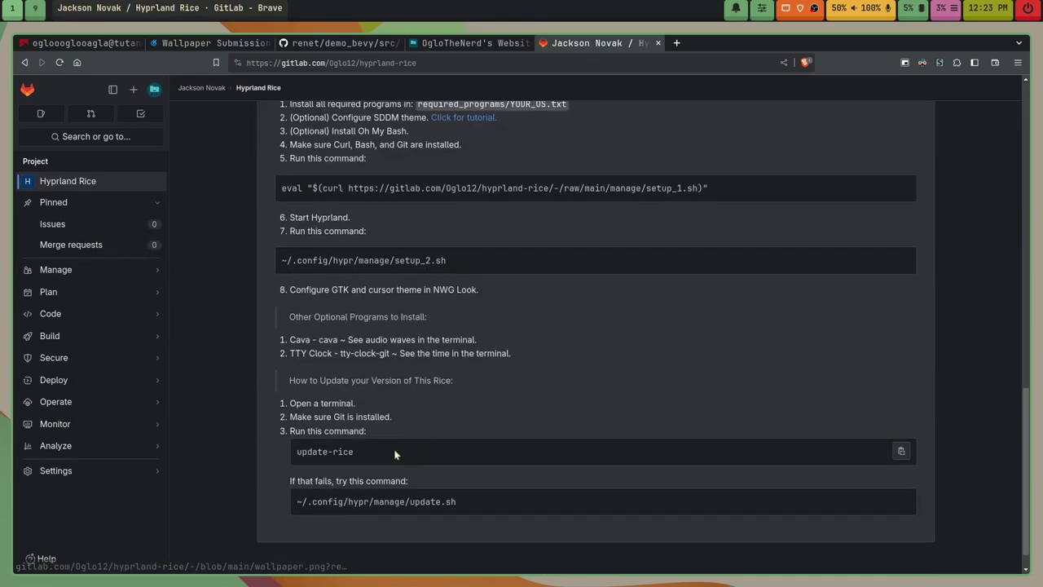
pyautogui.scroll(15, 403, 408)
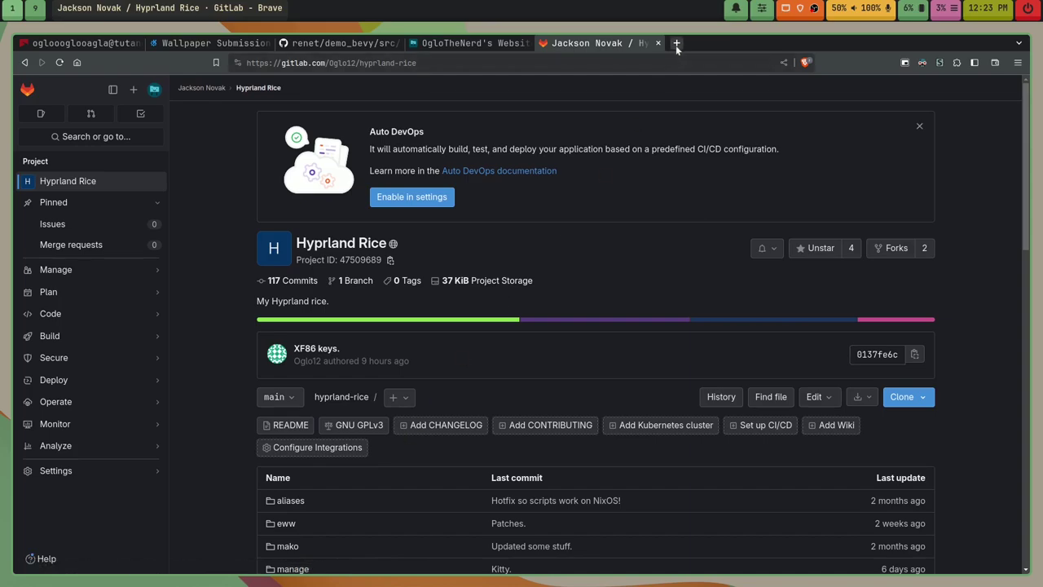
# Step: Close the GitLab project, extra OgloSearch and oglo.dev tabs
pyautogui.click(676, 42)
pyautogui.click(657, 43)
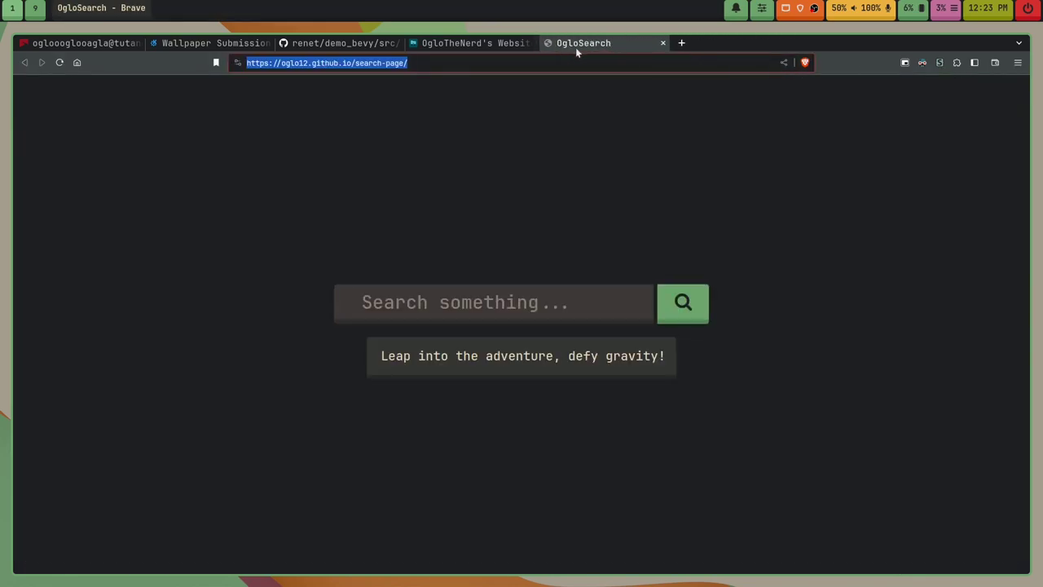
pyautogui.click(659, 44)
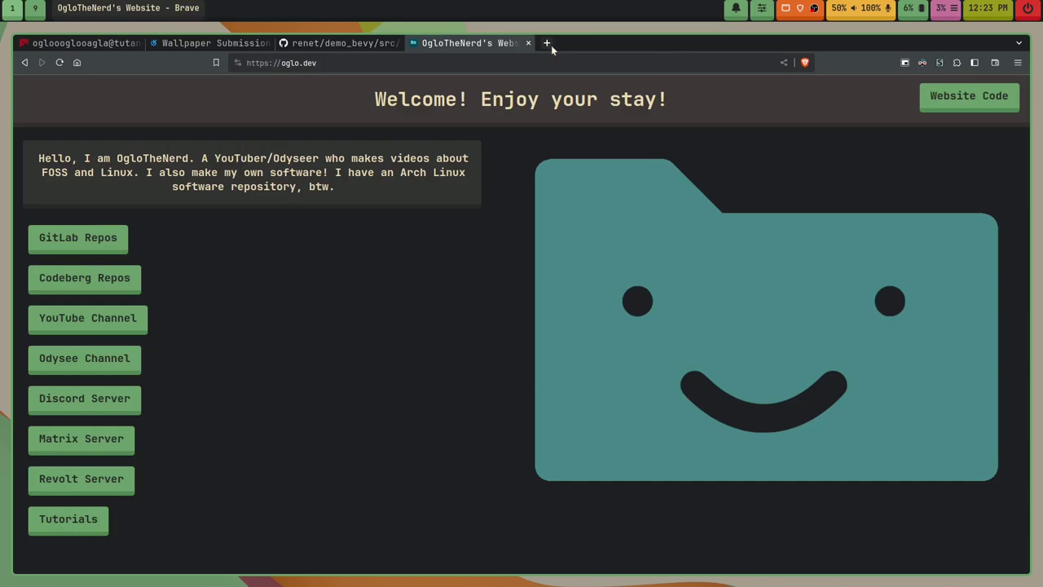
pyautogui.click(547, 44)
pyautogui.click(528, 42)
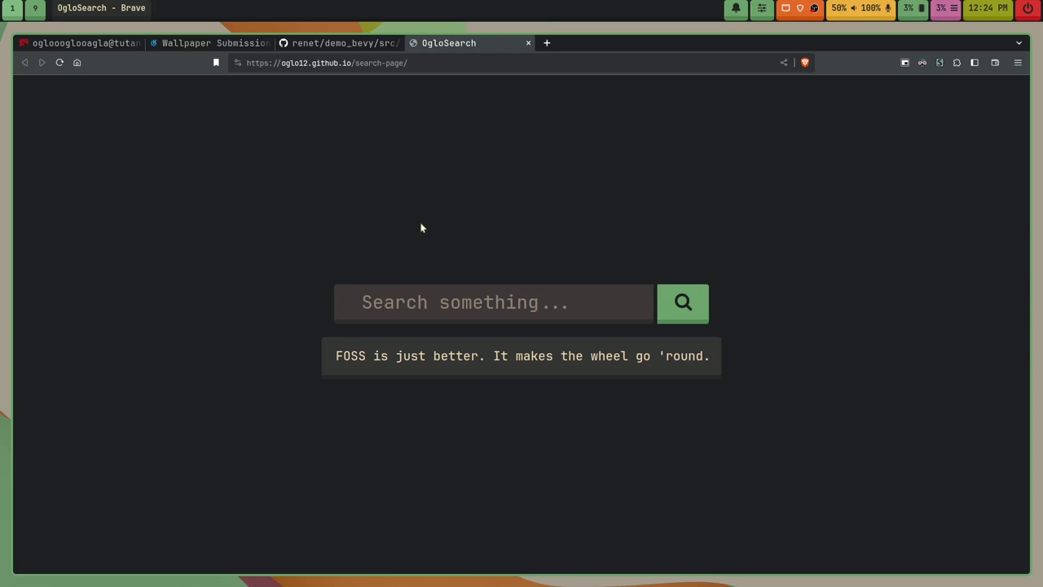
# Step: Close the Brave window with the Super+Q shortcut
pyautogui.press('super+q')
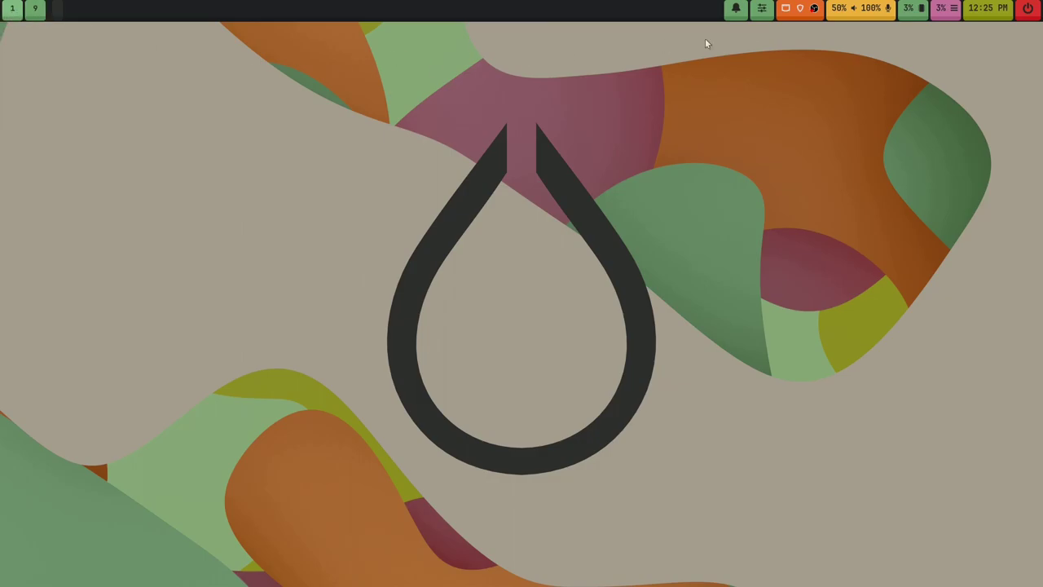
pyautogui.click(1027, 15)
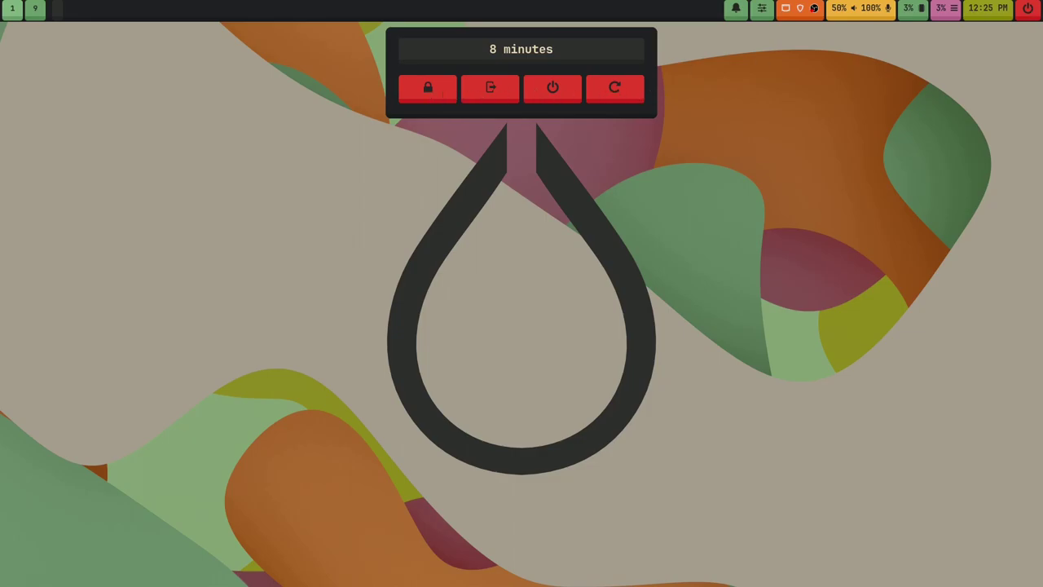
# Step: Open a new terminal and select, then deselect, some of its text and the prompt line
pyautogui.press('super+Return')
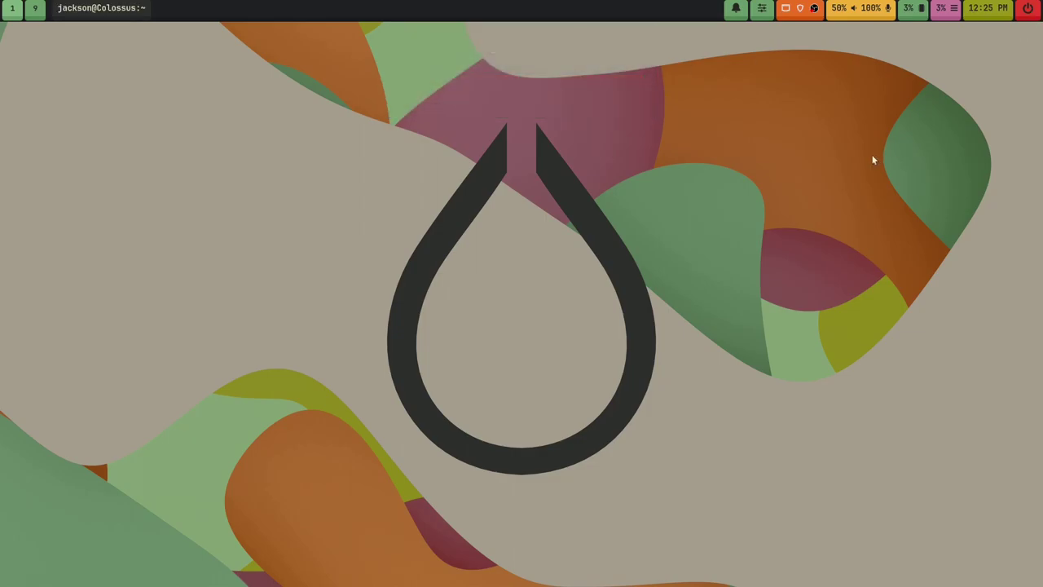
pyautogui.moveTo(222, 124); pyautogui.dragTo(807, 488)
pyautogui.click(805, 489)
pyautogui.click(704, 453)
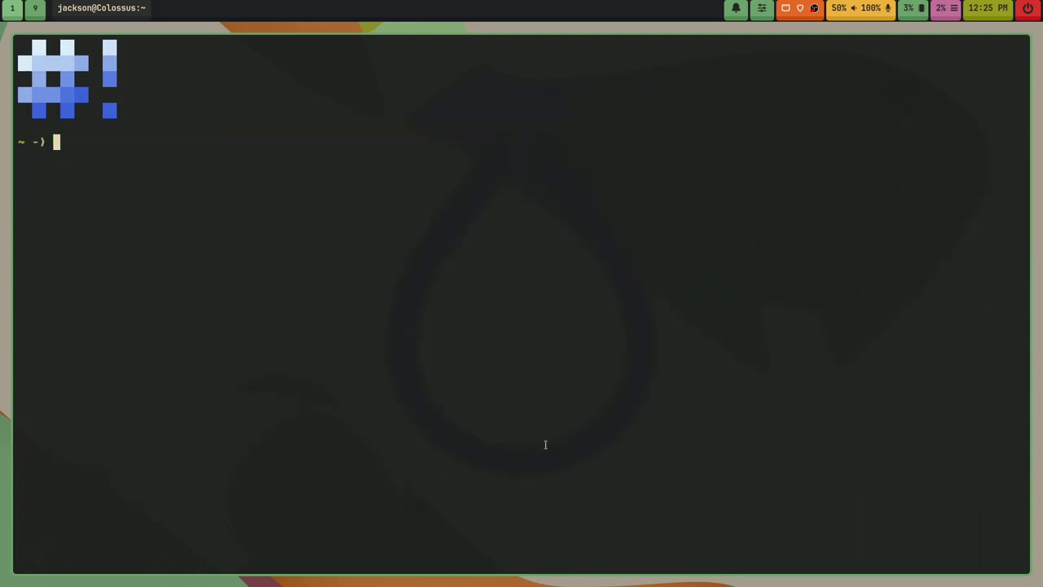
pyautogui.tripleClick(66, 149)
pyautogui.click(66, 155)
pyautogui.tripleClick(67, 153)
pyautogui.click(270, 226)
# Step: Launch Helix and type 'The quick brown fox jumps over the lazy dog.'
pyautogui.write('fo')
pyautogui.press('Return')
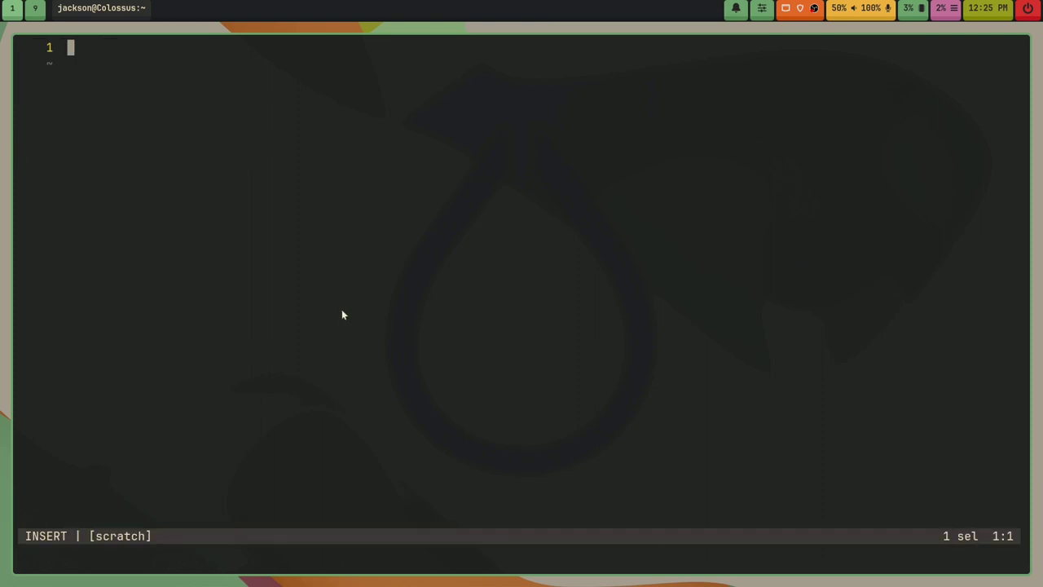
pyautogui.write('The quic')
pyautogui.press('BackSpace')
pyautogui.write('ck brown fopx')
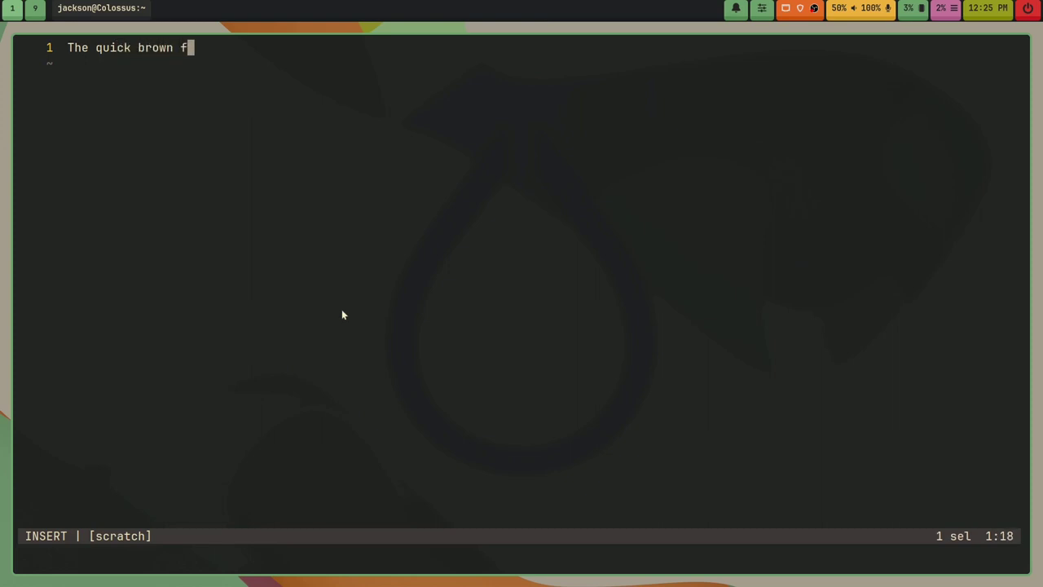
pyautogui.press('BackSpace')
pyautogui.press('BackSpace')
pyautogui.press('BackSpace')
pyautogui.write('x jumps over the laz')
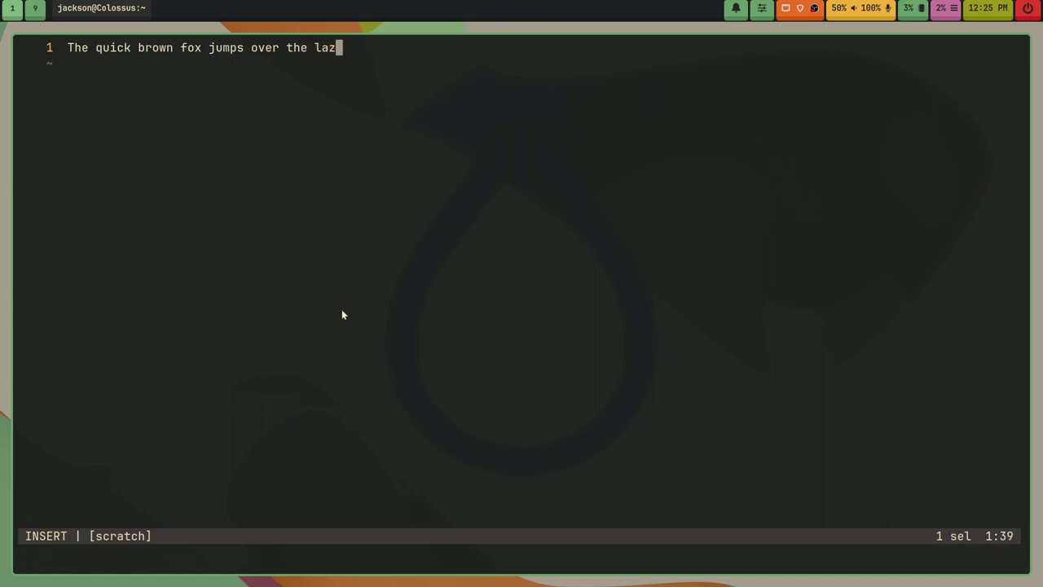
pyautogui.write('y dog.')
# Step: Remove the extra blank lines and delete the sentence line with x then d
pyautogui.press('Return')
pyautogui.press('Return')
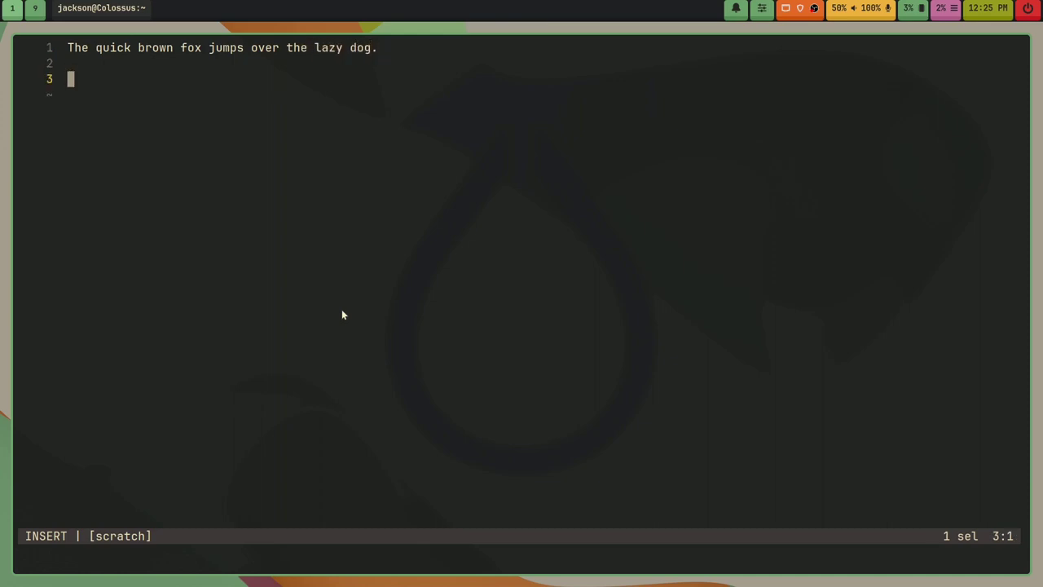
pyautogui.press('BackSpace')
pyautogui.press('BackSpace')
pyautogui.press('Escape')
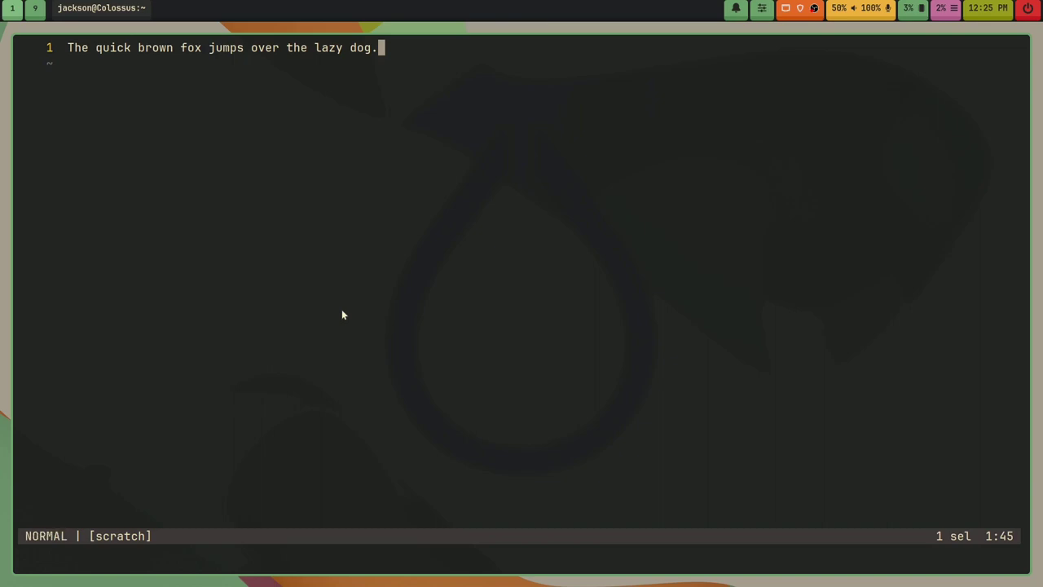
pyautogui.press('x')
pyautogui.press('d')
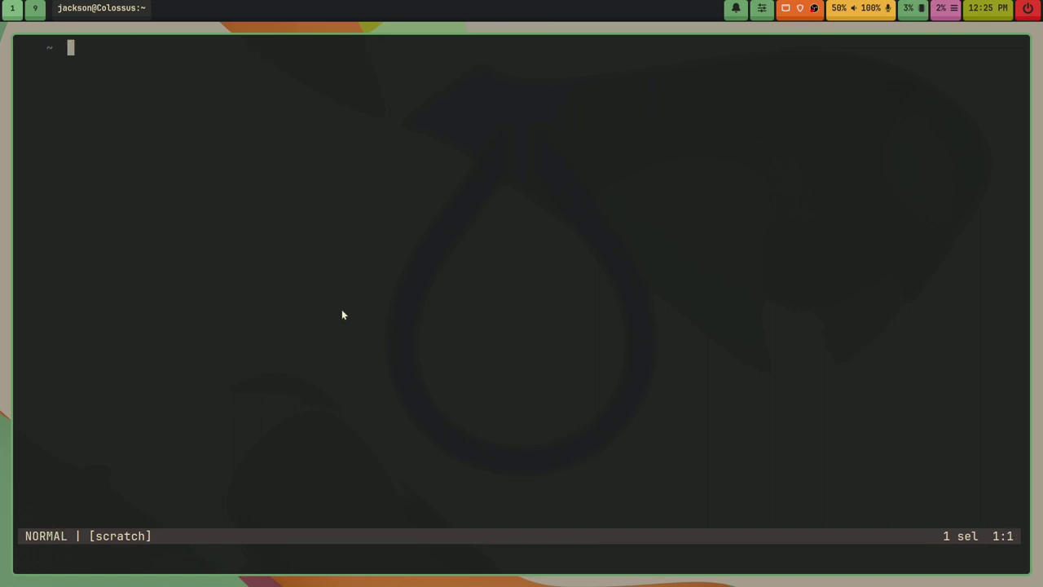
# Step: Quit Helix without saving, highlight the ASCII-art banner, and clear the terminal
pyautogui.write(':q!')
pyautogui.press('Return')
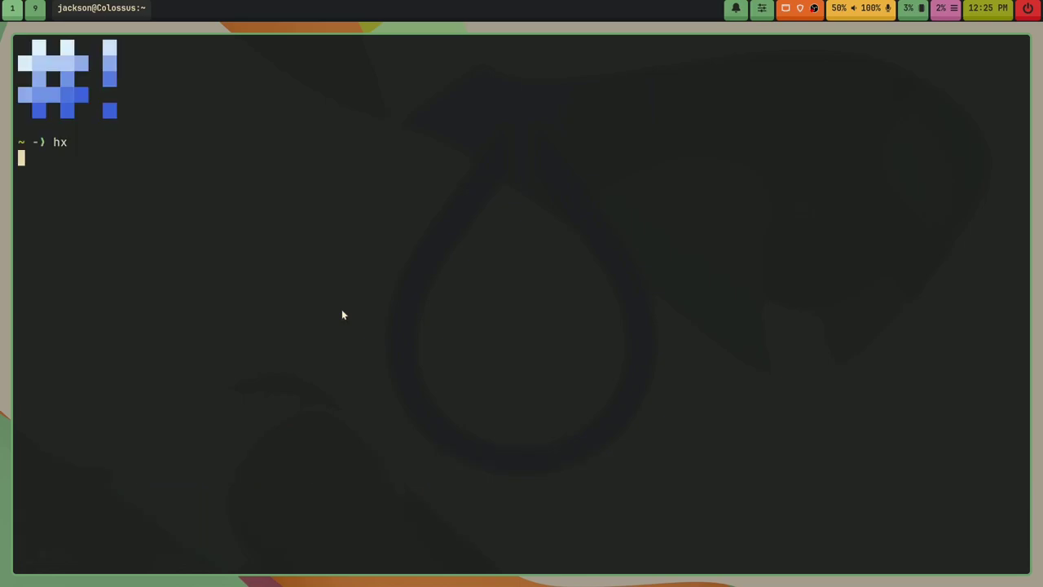
pyautogui.press('Return')
pyautogui.press('Return')
pyautogui.moveTo(16, 41); pyautogui.dragTo(1023, 98)
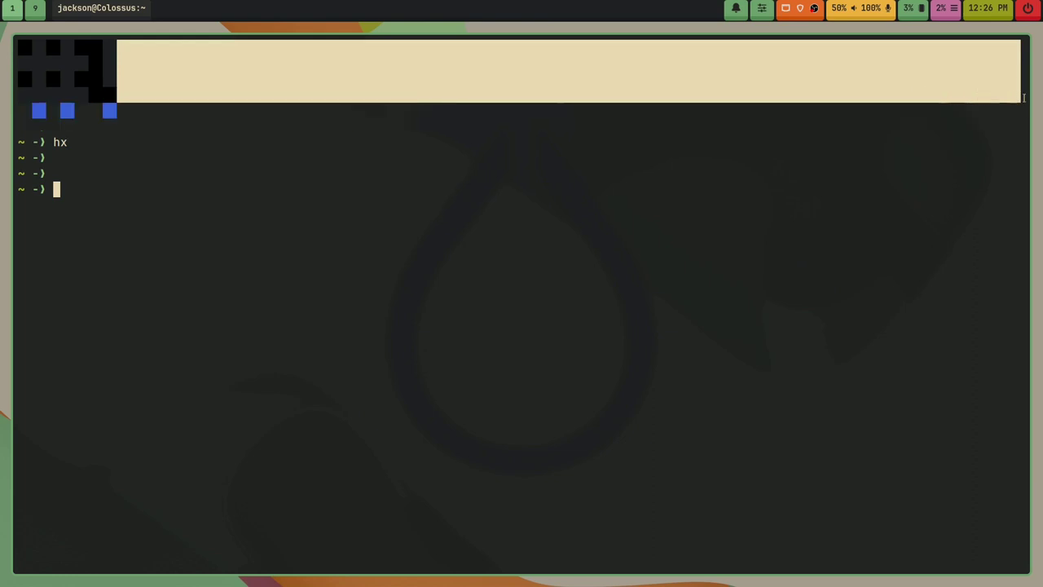
pyautogui.click(699, 172)
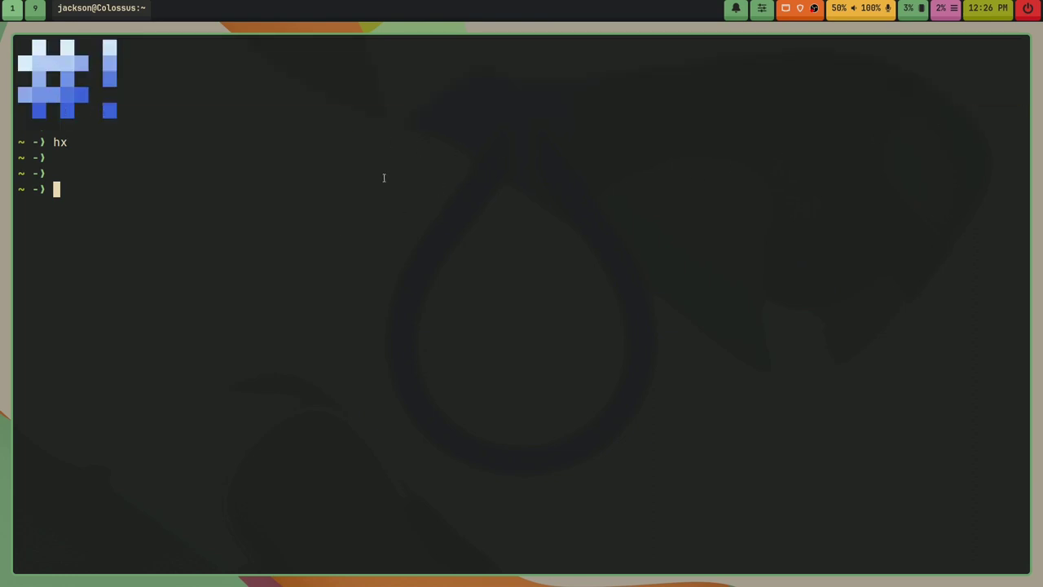
pyautogui.write('clear')
pyautogui.press('Return')
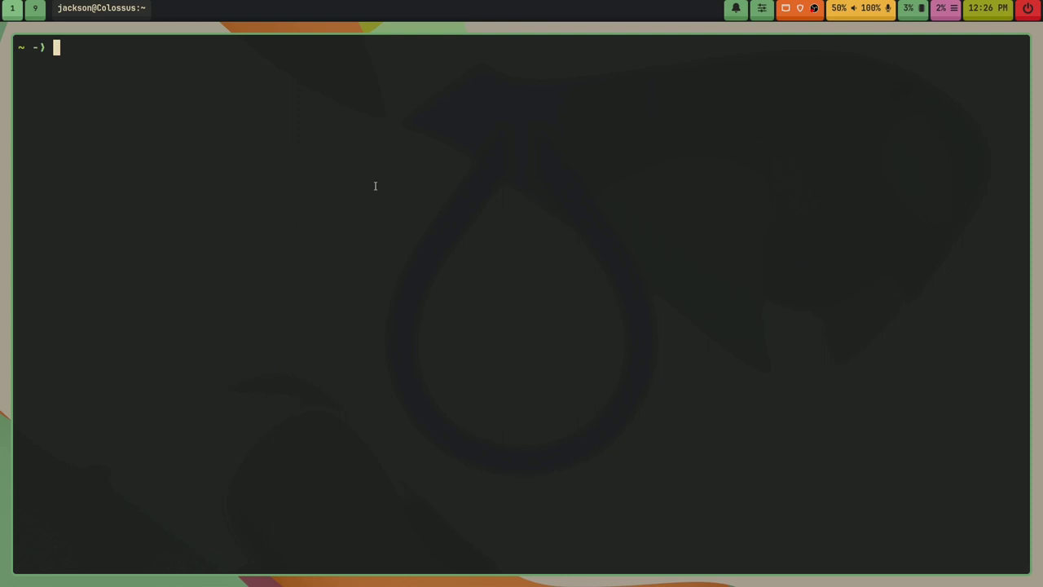
# Step: List the repository's packages with pacman -Sl oglo-arch-repo
pyautogui.write('pacman -Sl ogl')
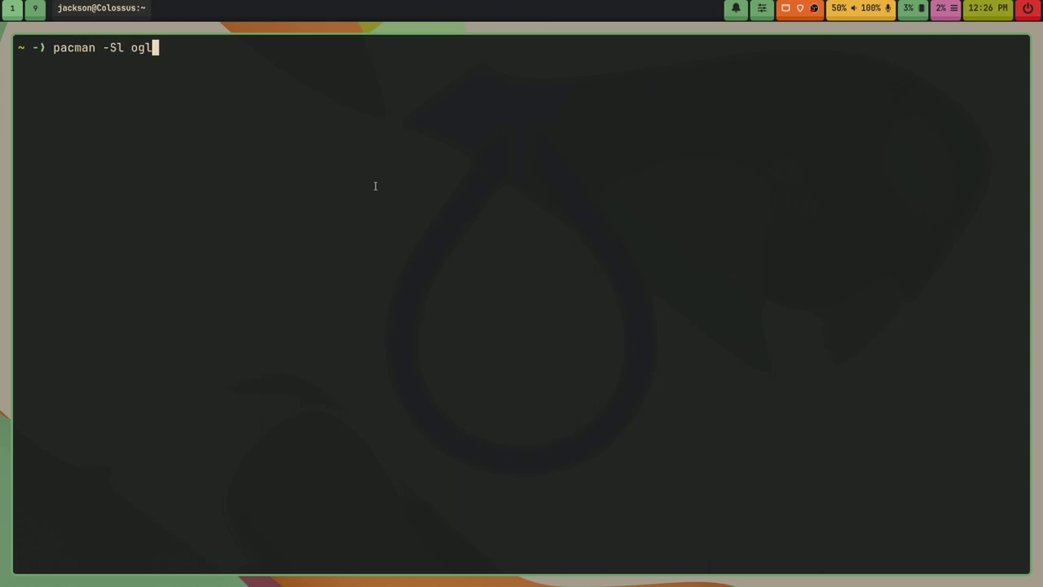
pyautogui.press('Tab')
pyautogui.press('Return')
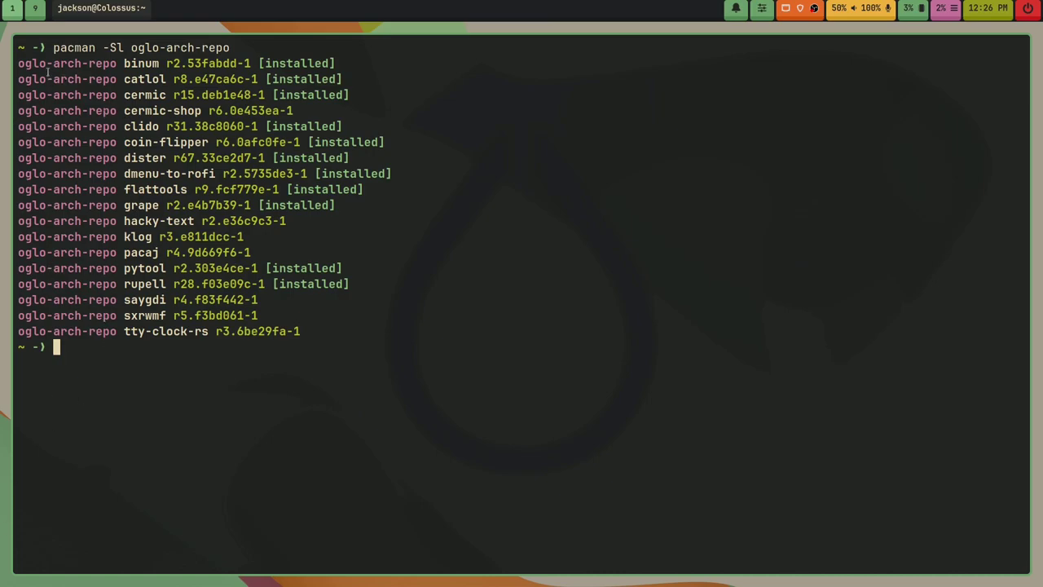
# Step: Highlight the command line, the first package entry and cermic, then clear the screen
pyautogui.moveTo(54, 47); pyautogui.dragTo(232, 52)
pyautogui.click(211, 68)
pyautogui.moveTo(19, 63); pyautogui.dragTo(159, 63)
pyautogui.click(155, 66)
pyautogui.moveTo(121, 95); pyautogui.dragTo(167, 96)
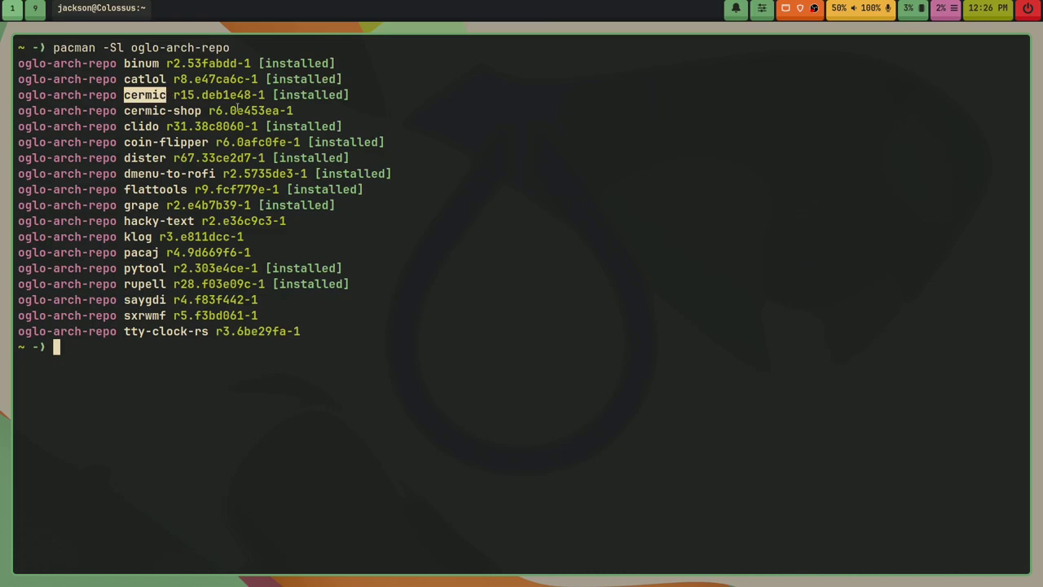
pyautogui.click(238, 107)
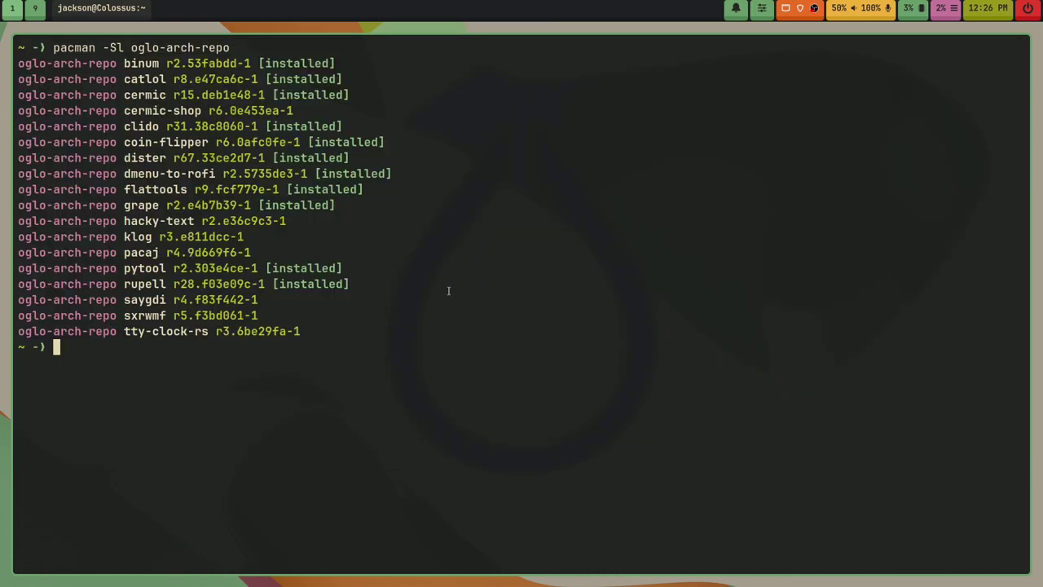
pyautogui.write('clear')
pyautogui.press('Return')
pyautogui.press('Return')
pyautogui.press('Return')
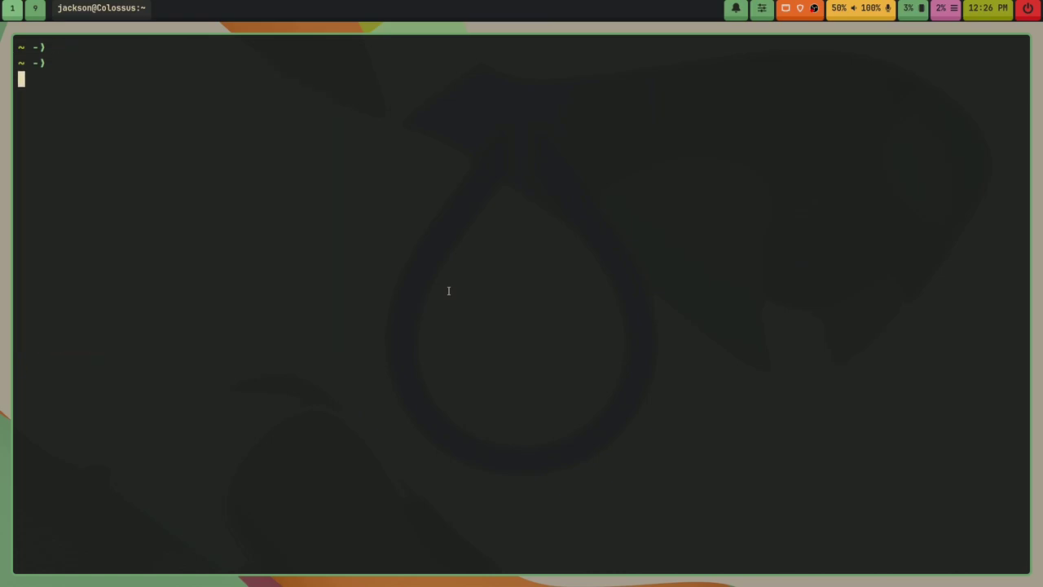
# Step: Open /etc/pacman.conf in Helix using tab completion
pyautogui.write('hx /etc/po')
pyautogui.write('c')
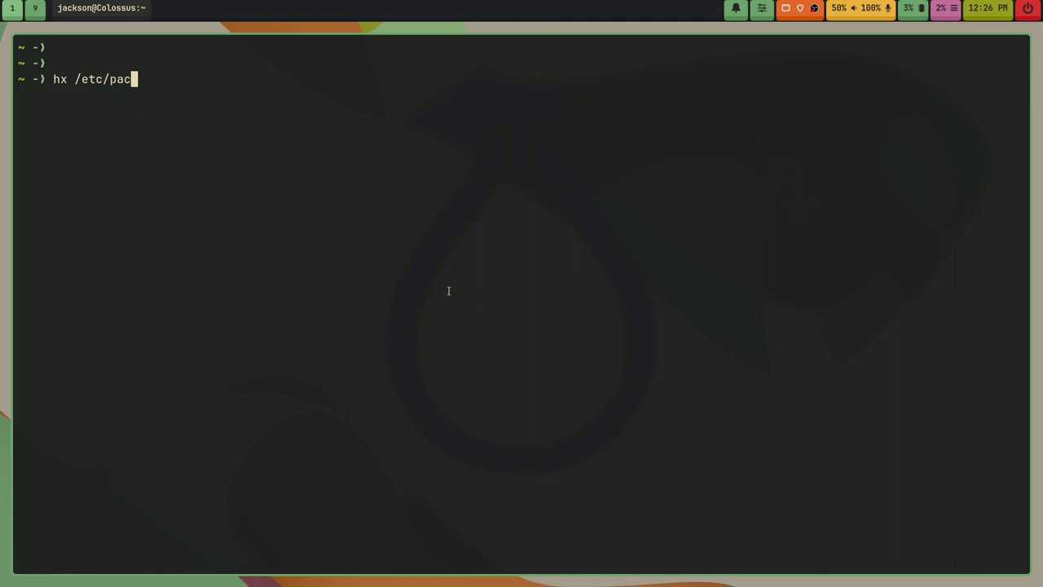
pyautogui.press('Tab')
pyautogui.write('c')
pyautogui.press('Tab')
pyautogui.press('Return')
# Step: Search for oglo, select the [oglo-arch-repo] entry and its server line, then quit
pyautogui.press('/')
pyautogui.write('oglo')
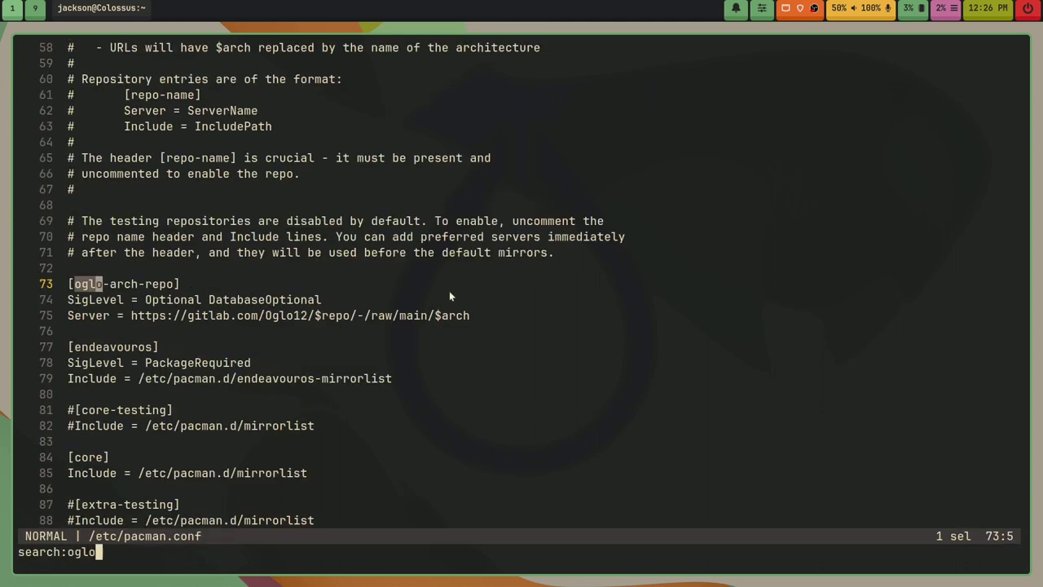
pyautogui.press('Return')
pyautogui.press('j')
pyautogui.press('j')
pyautogui.press('j')
pyautogui.press('k')
pyautogui.press('k')
pyautogui.press('k')
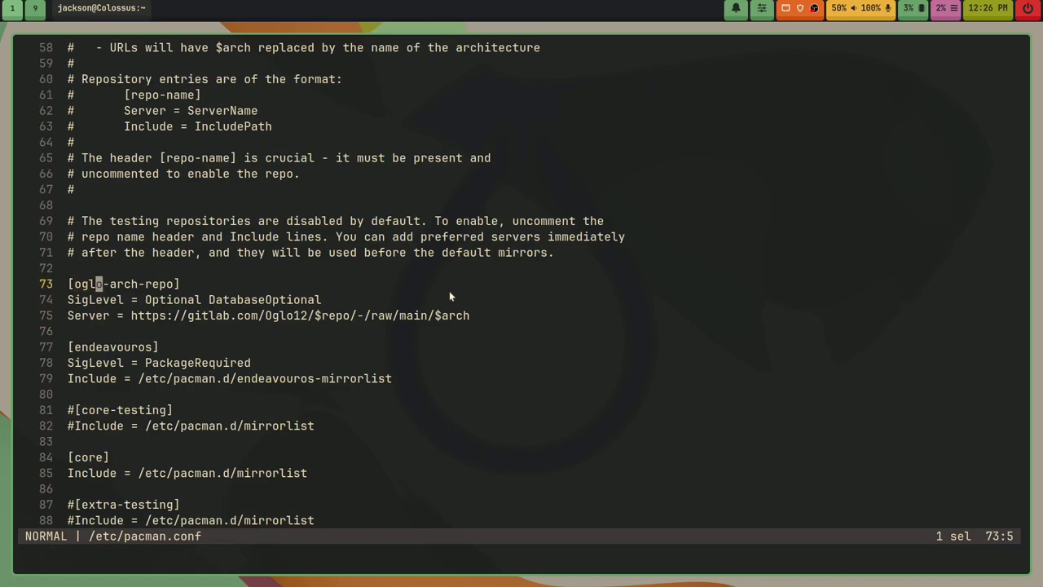
pyautogui.press('x')
pyautogui.press('x')
pyautogui.press('x')
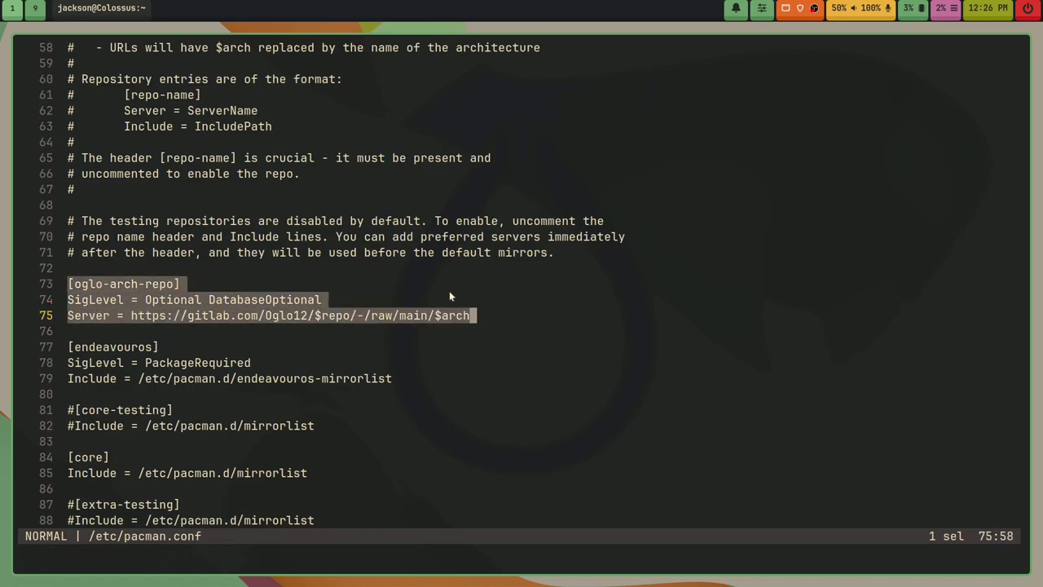
pyautogui.press('k')
pyautogui.press('k')
pyautogui.press('k')
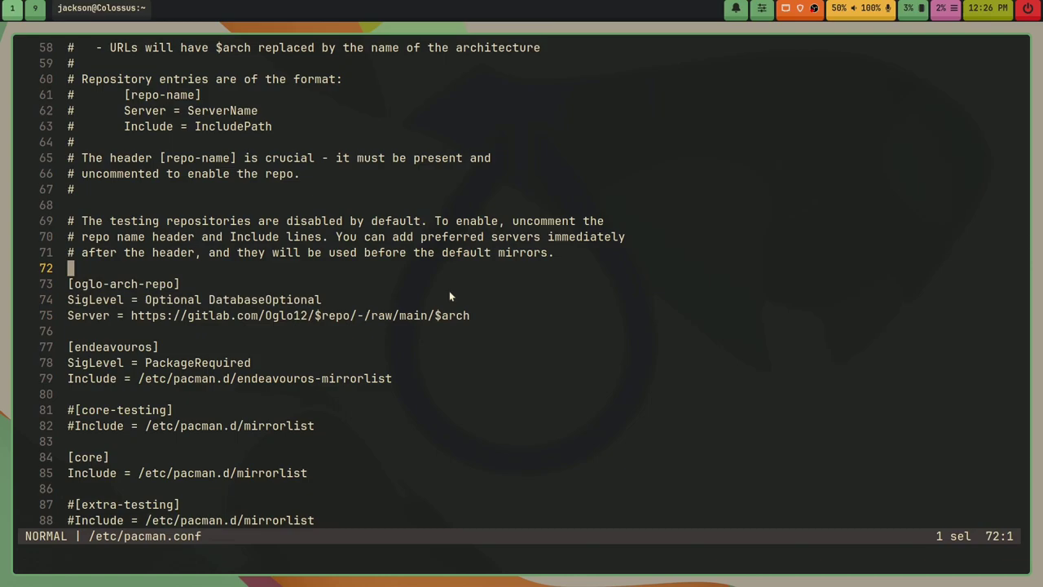
pyautogui.write(':q')
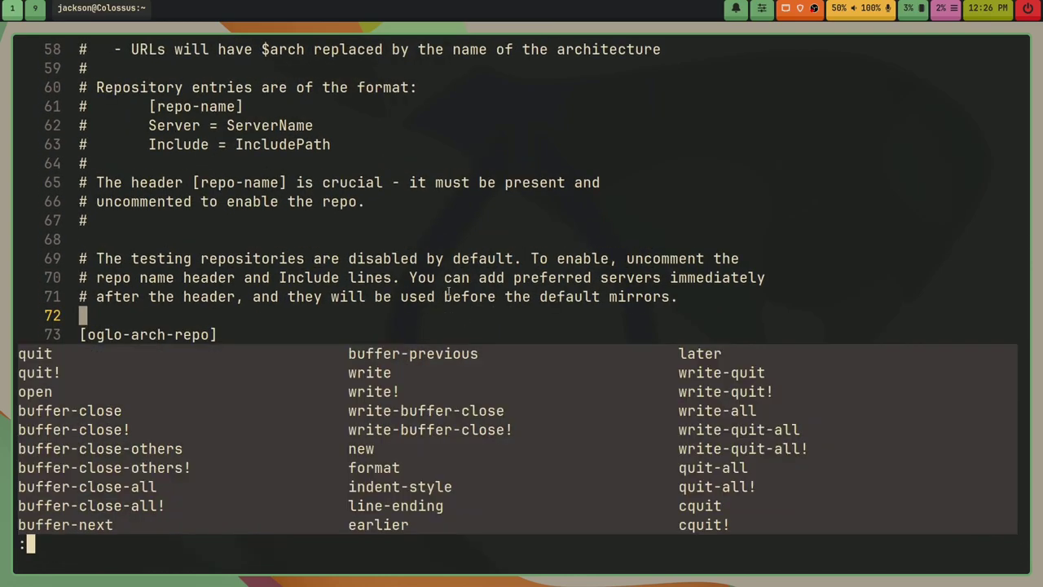
pyautogui.press('Return')
# Step: Clear the terminal, exit the session, and open a fresh Alacritty window
pyautogui.write('cklear')
pyautogui.press('BackSpace')
pyautogui.press('BackSpace')
pyautogui.press('BackSpace')
pyautogui.press('BackSpace')
pyautogui.press('BackSpace')
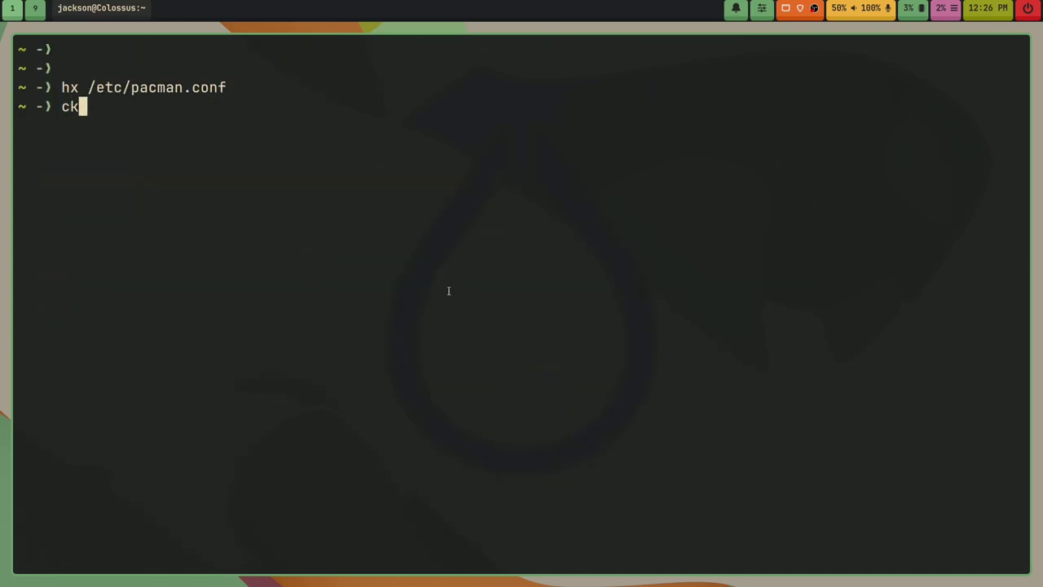
pyautogui.write('lear')
pyautogui.press('Return')
pyautogui.write('exit')
pyautogui.press('Return')
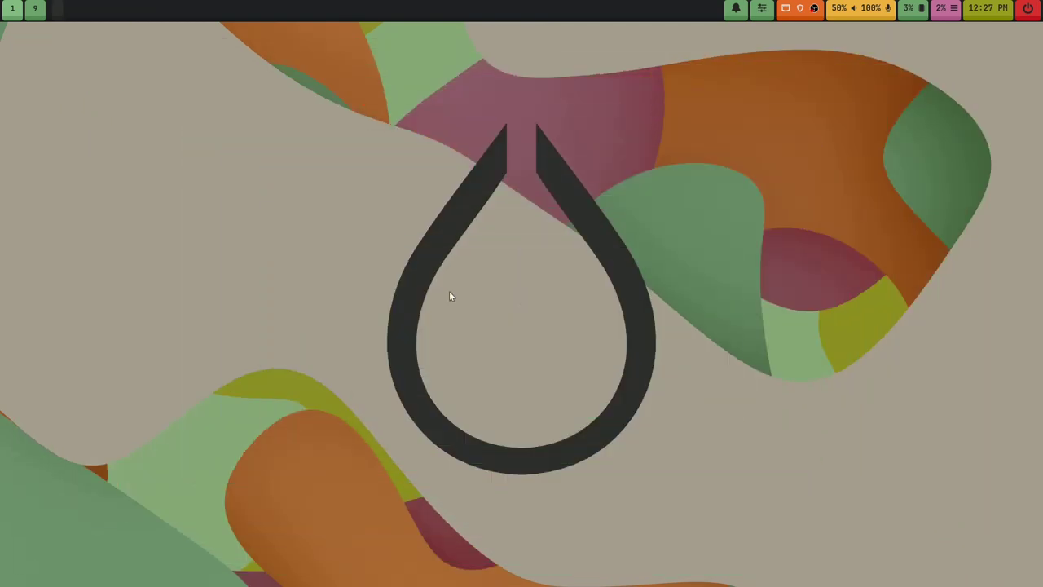
pyautogui.press('super+Return')
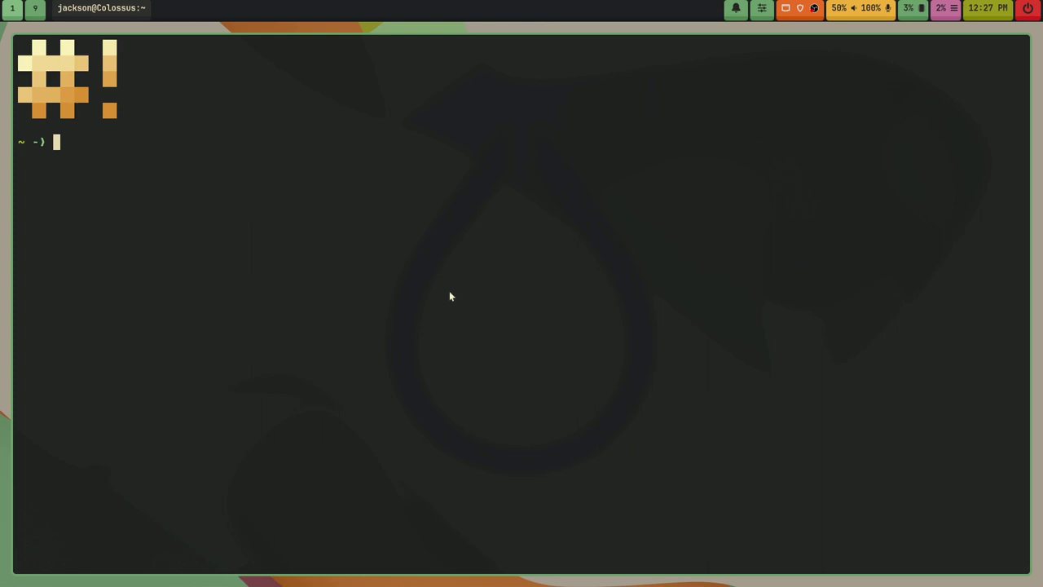
# Step: Search for discord with paru -Ss discord, then clear the results to an empty prompt
pyautogui.write('paru -Ss discord')
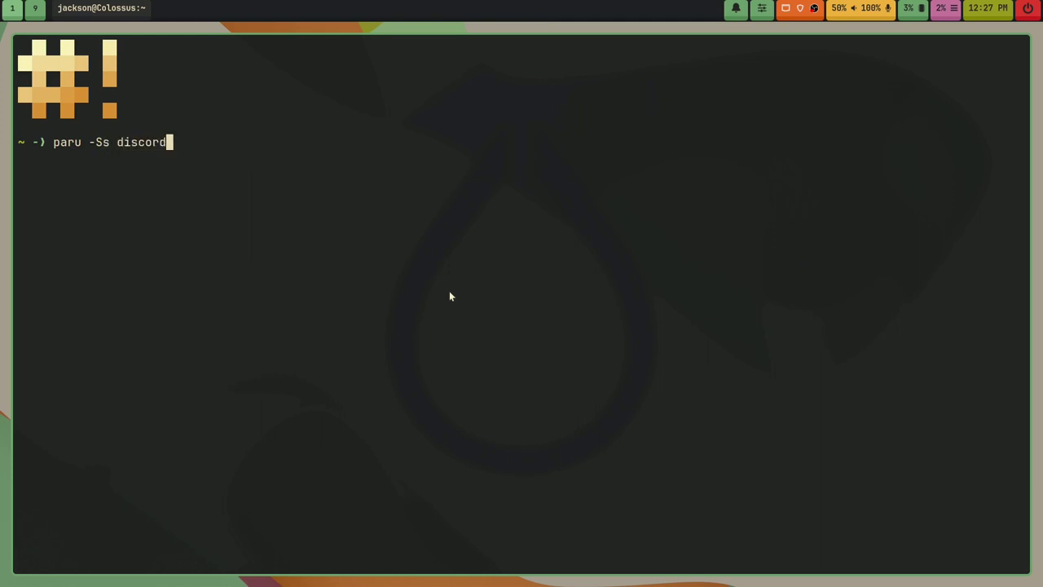
pyautogui.press('Return')
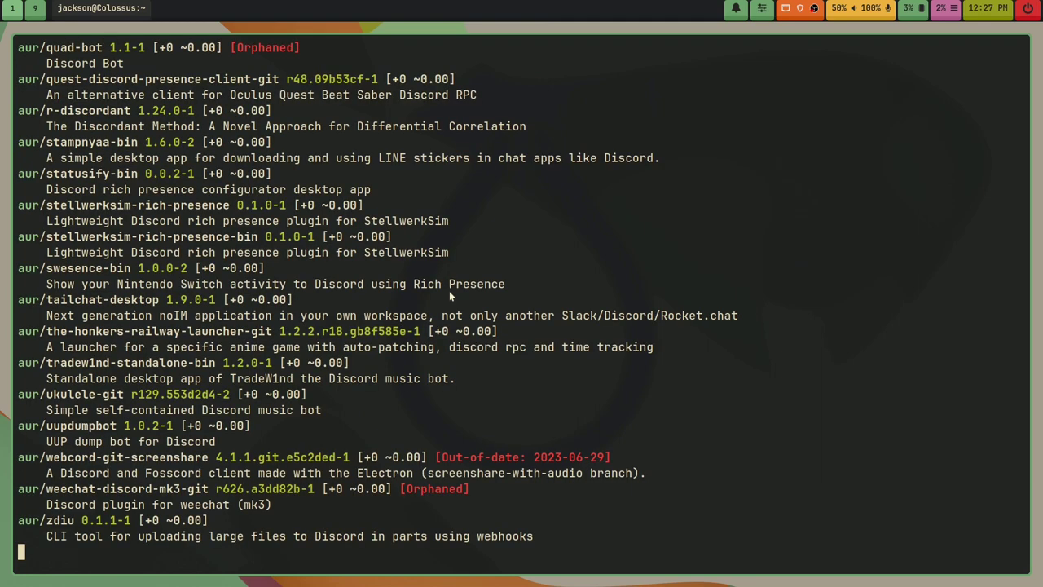
pyautogui.write('clear')
pyautogui.press('Return')
pyautogui.press('Return')
pyautogui.press('Return')
pyautogui.press('Return')
pyautogui.press('Return')
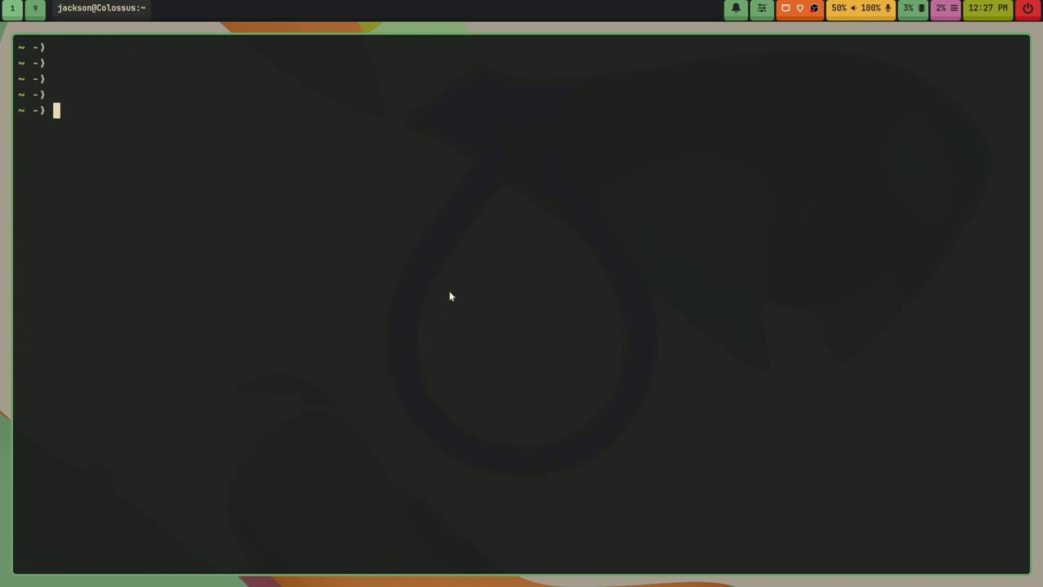
pyautogui.write('clear')
pyautogui.press('Return')
pyautogui.press('Return')
pyautogui.press('Return')
pyautogui.press('Return')
pyautogui.press('Return')
pyautogui.press('Return')
pyautogui.press('Return')
pyautogui.write('clear')
pyautogui.press('Return')
# Step: Run dister to print its help, then highlight the gen command and the tagline
pyautogui.write('disten')
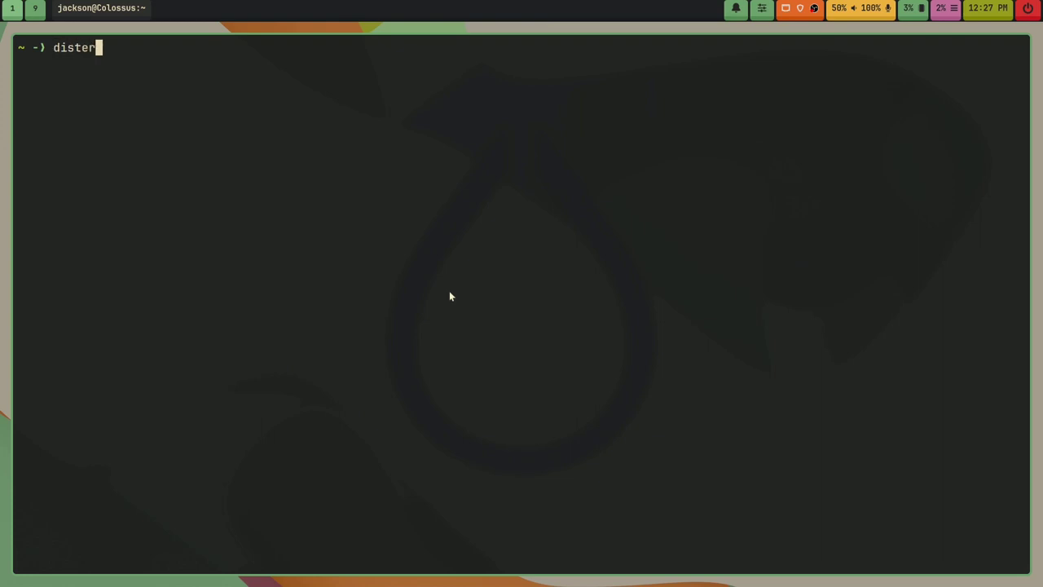
pyautogui.press('Return')
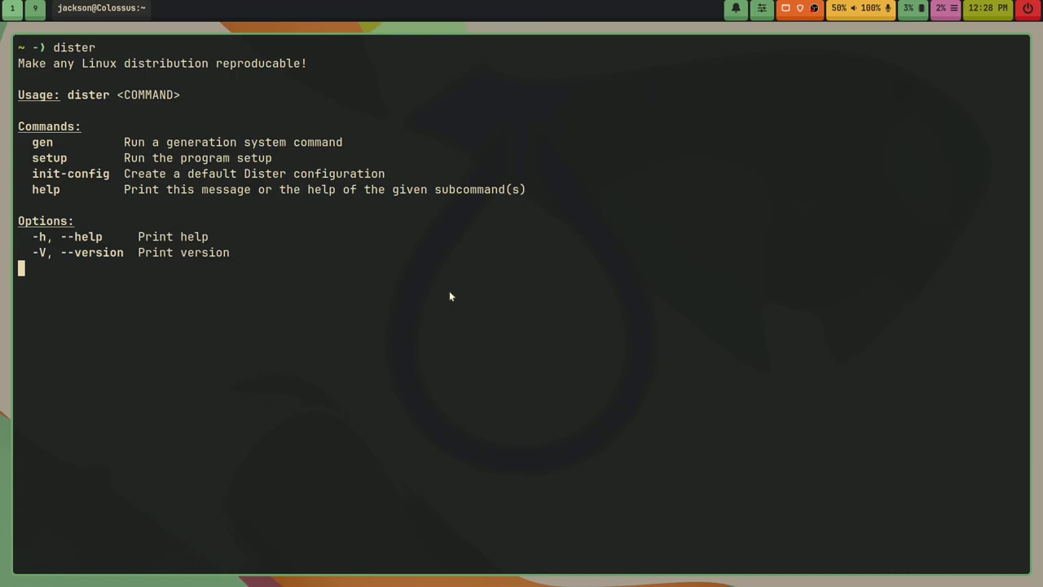
pyautogui.doubleClick(40, 143)
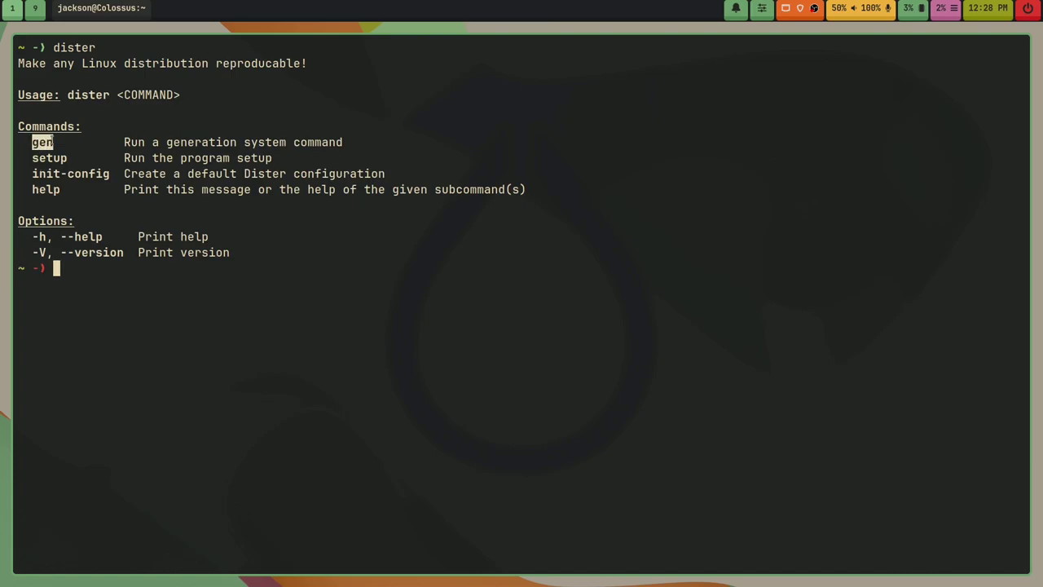
pyautogui.click(39, 145)
pyautogui.moveTo(27, 142); pyautogui.dragTo(61, 143)
pyautogui.click(35, 173)
pyautogui.moveTo(19, 63); pyautogui.dragTo(325, 63)
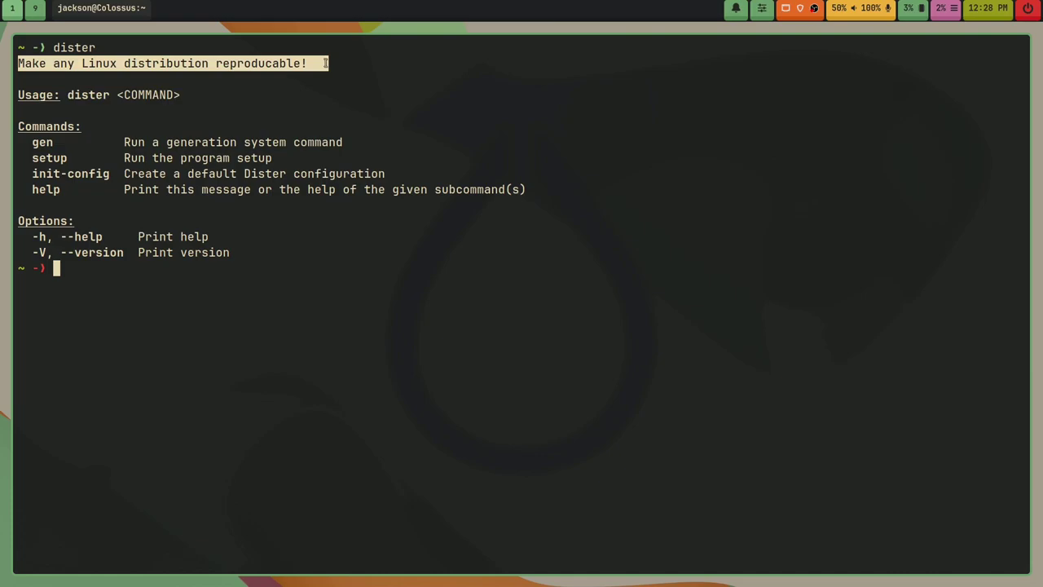
pyautogui.click(325, 63)
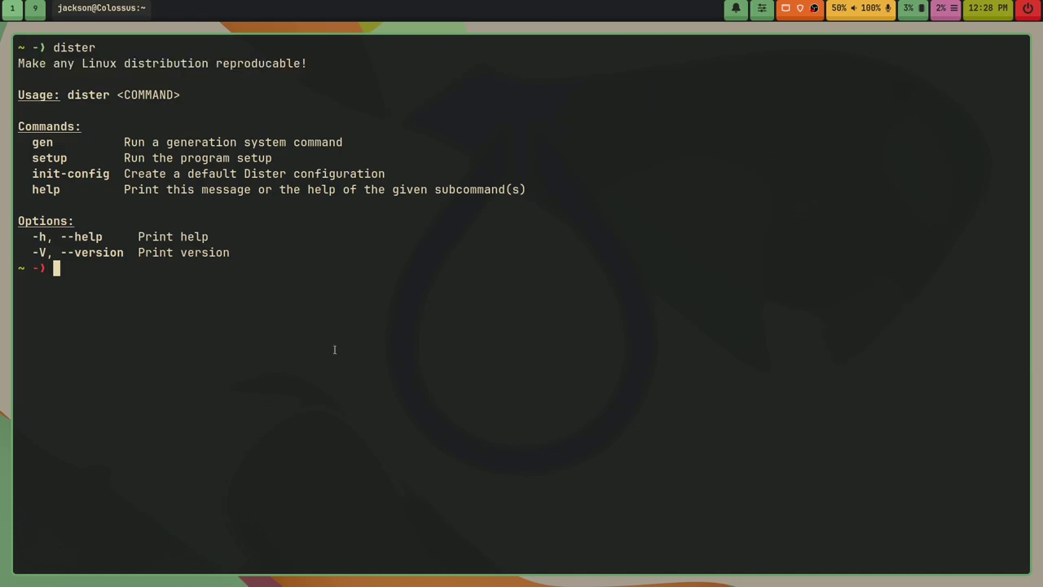
# Step: List dister generations and roll the current generation back one step to 33
pyautogui.write('clear')
pyautogui.press('Return')
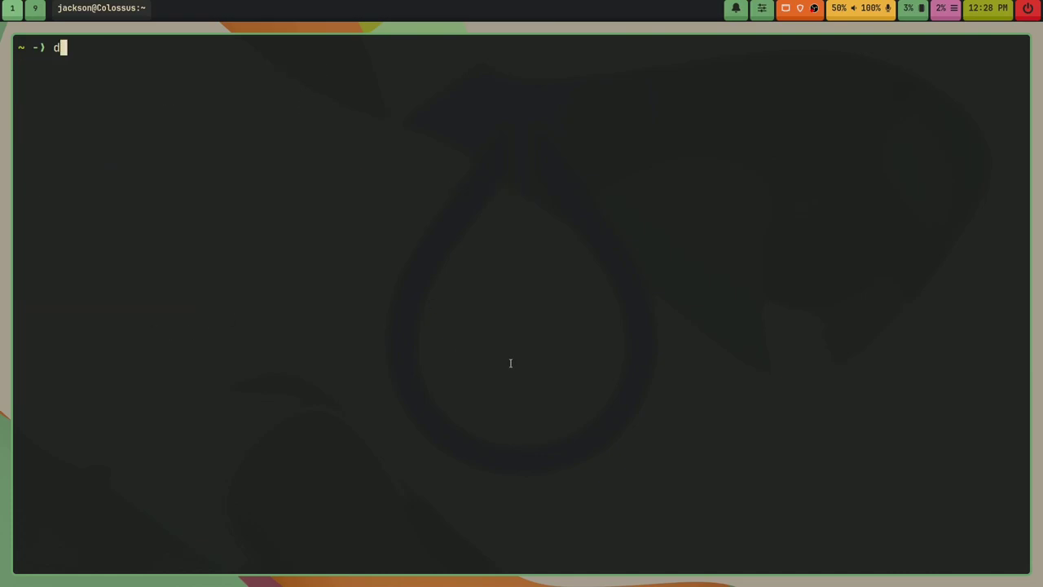
pyautogui.write('dister gen list')
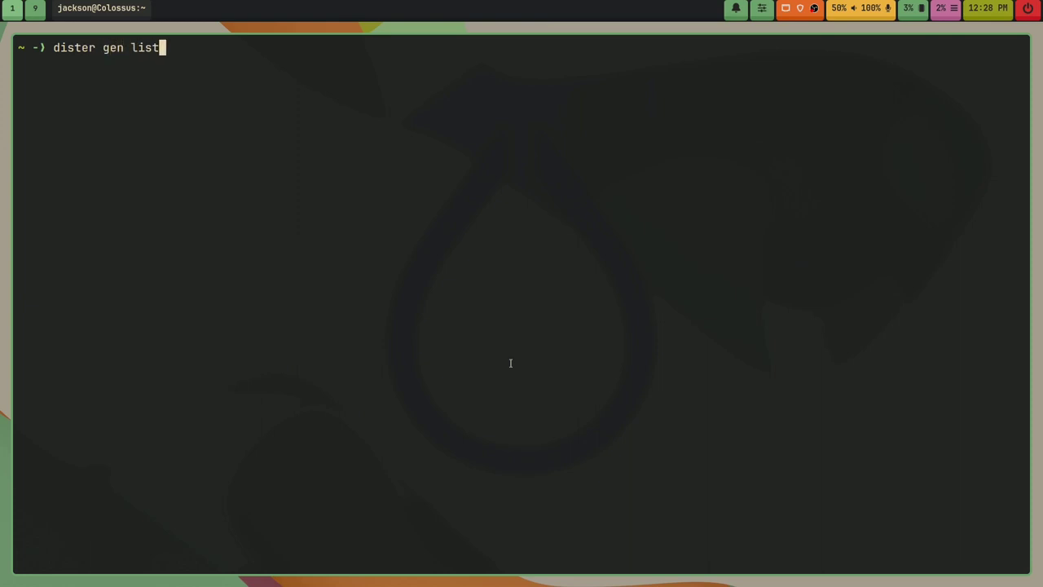
pyautogui.press('Return')
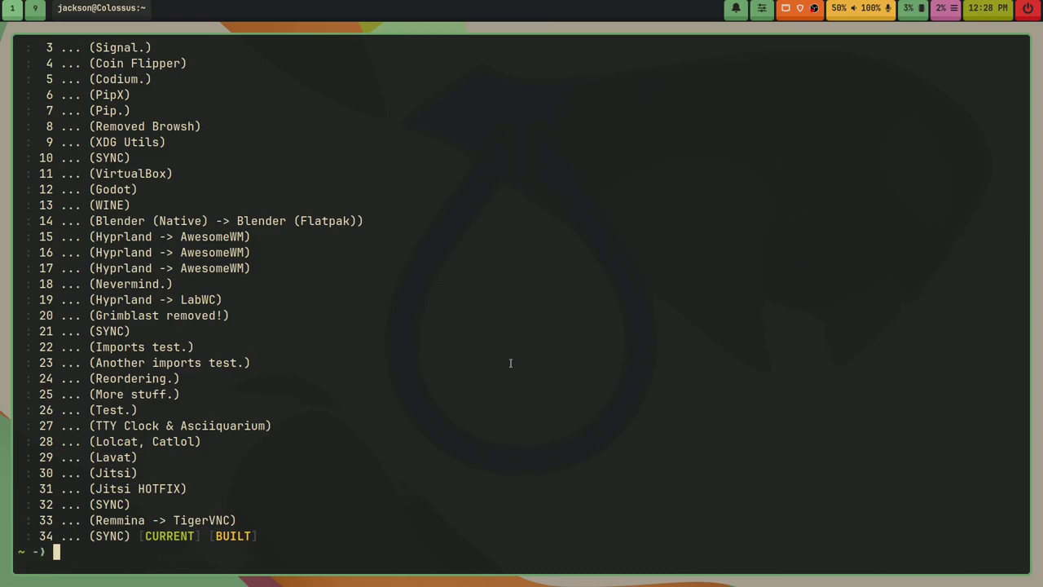
pyautogui.write('dister gen cur')
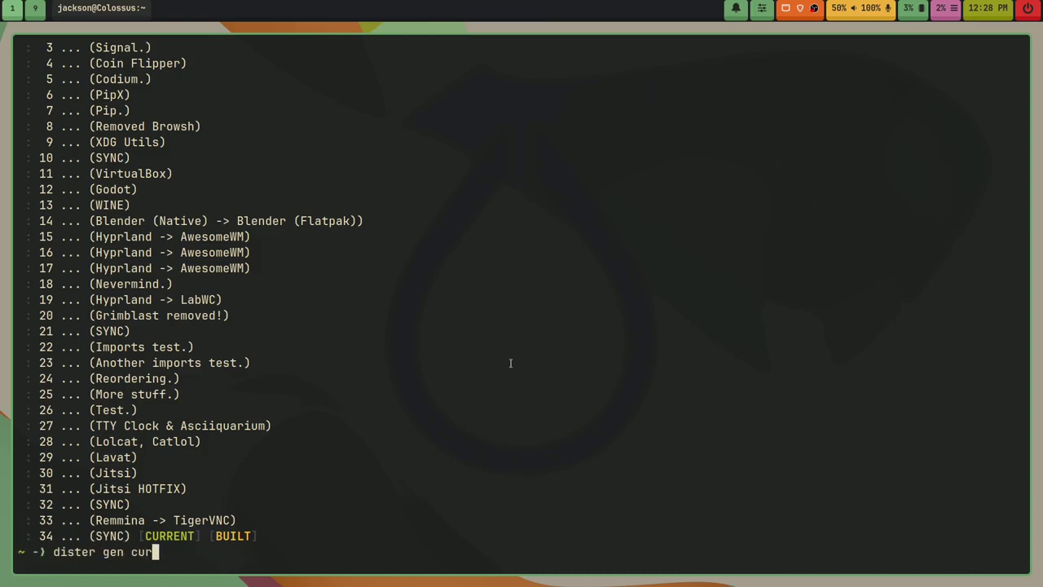
pyautogui.write('rent rollback')
pyautogui.press('BackSpace')
pyautogui.write('1')
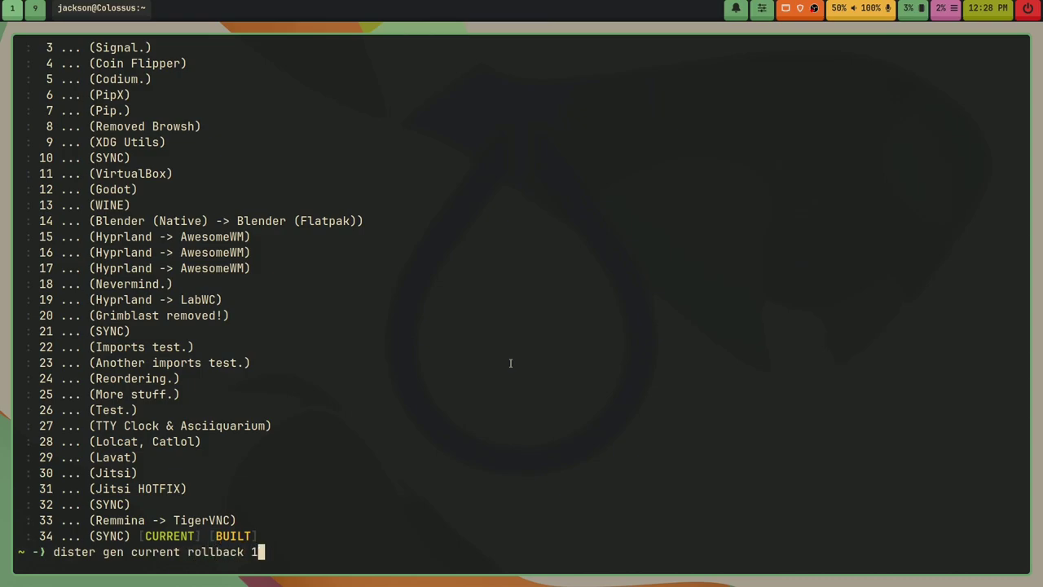
pyautogui.press('Return')
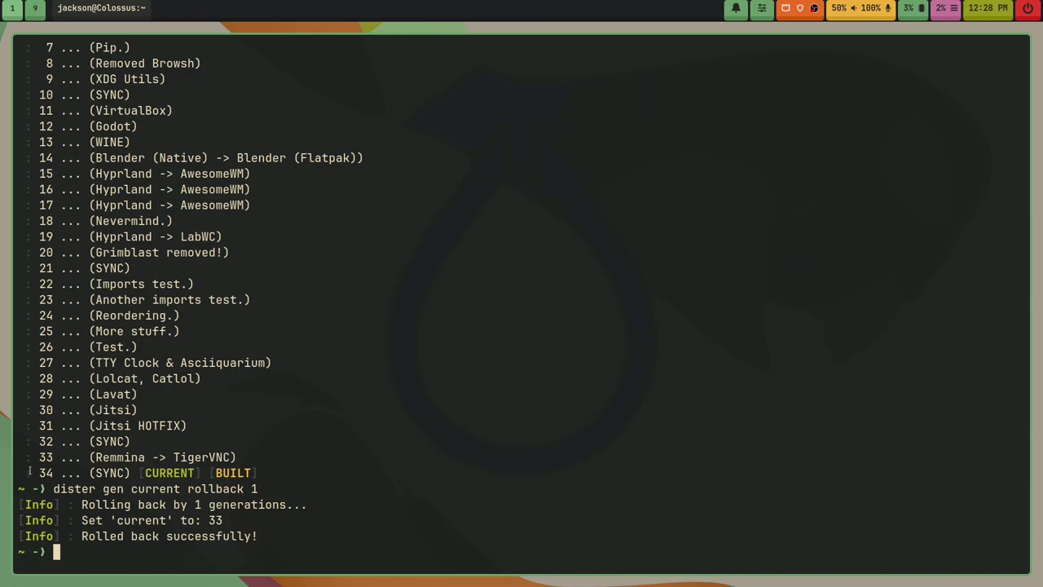
# Step: Clear the screen and list the generations again to confirm current is 33
pyautogui.write('clear')
pyautogui.press('Return')
pyautogui.press('Up')
pyautogui.press('Up')
pyautogui.press('Up')
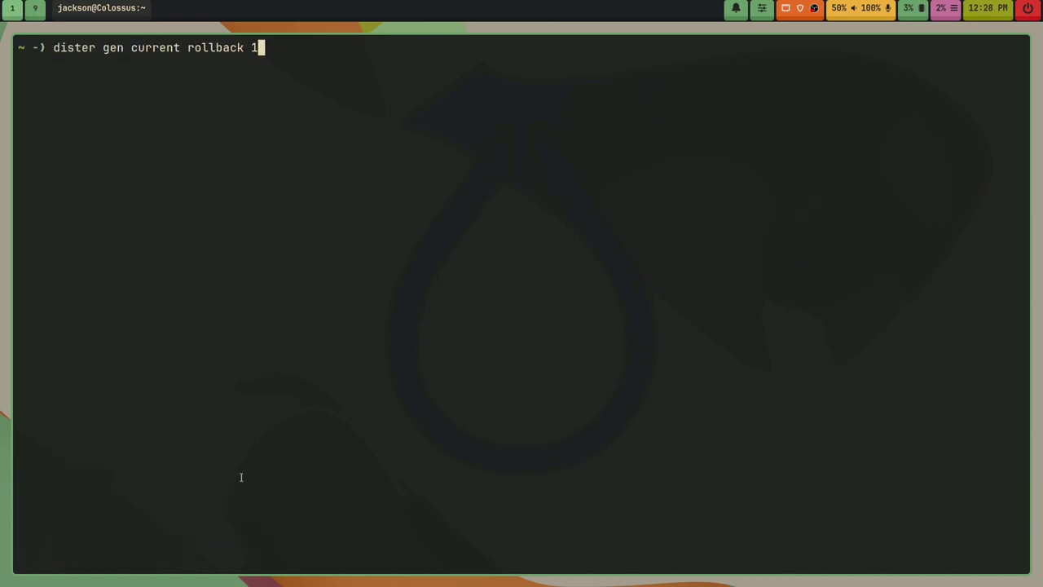
pyautogui.press('Return')
pyautogui.moveTo(318, 520); pyautogui.dragTo(24, 520)
pyautogui.click(275, 520)
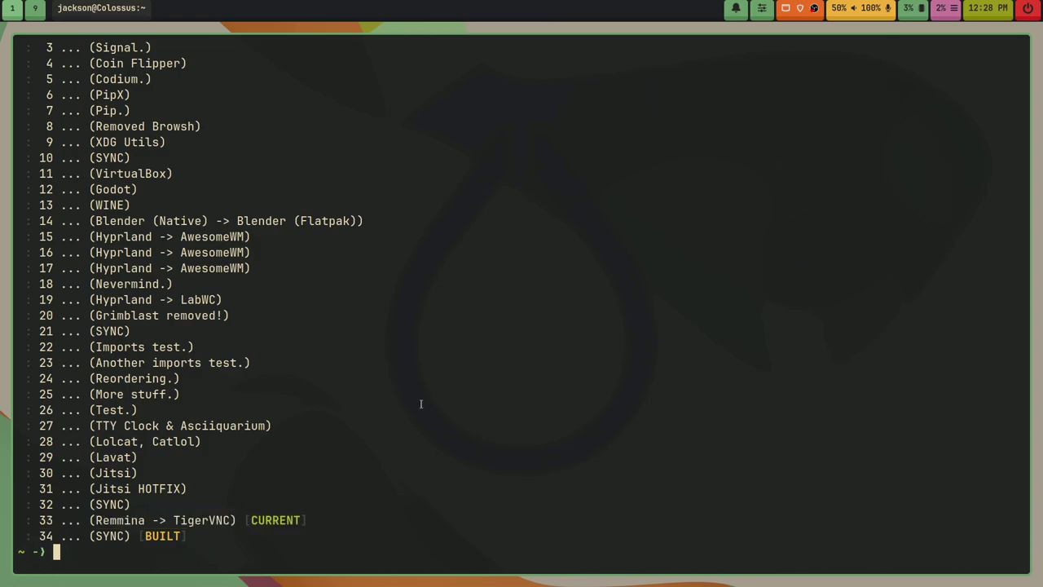
# Step: Build the current generation with dister gen current build, so built becomes 33
pyautogui.write('dister gen current ')
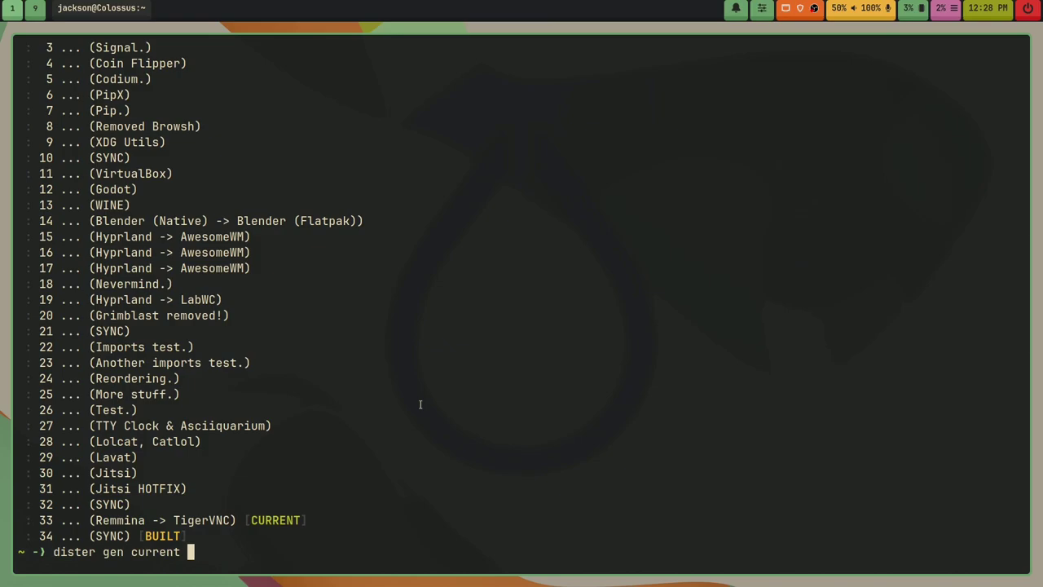
pyautogui.write('build')
pyautogui.press('Return')
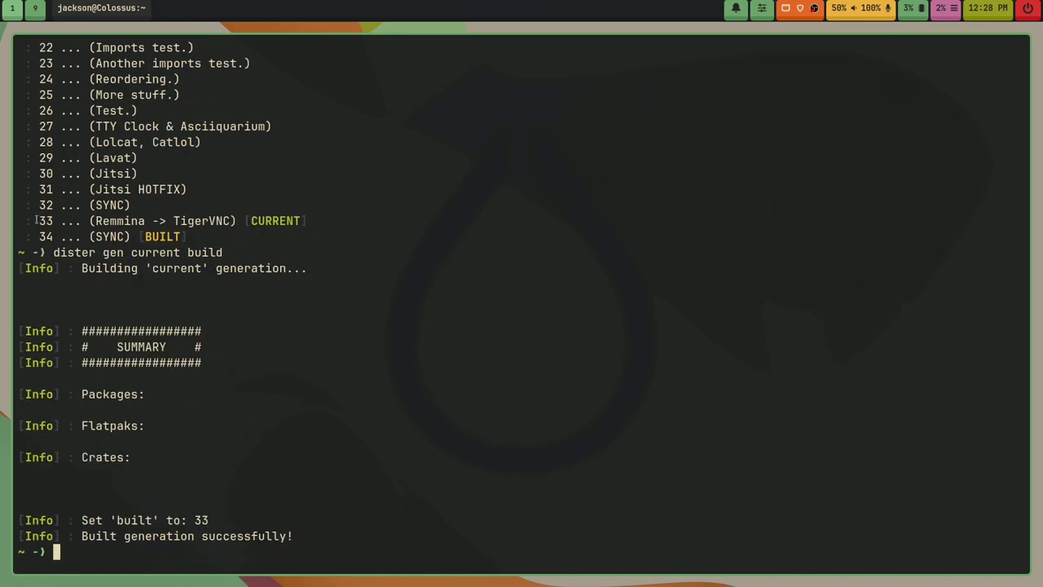
pyautogui.moveTo(36, 220)
pyautogui.mouseDown()
pyautogui.moveTo(130, 236)
pyautogui.moveTo(25, 220)
pyautogui.mouseUp()
pyautogui.click(131, 237)
pyautogui.doubleClick(45, 220)
pyautogui.click(75, 233)
# Step: Roll dister's current generation back one more step to 32
pyautogui.write('clear')
pyautogui.press('Return')
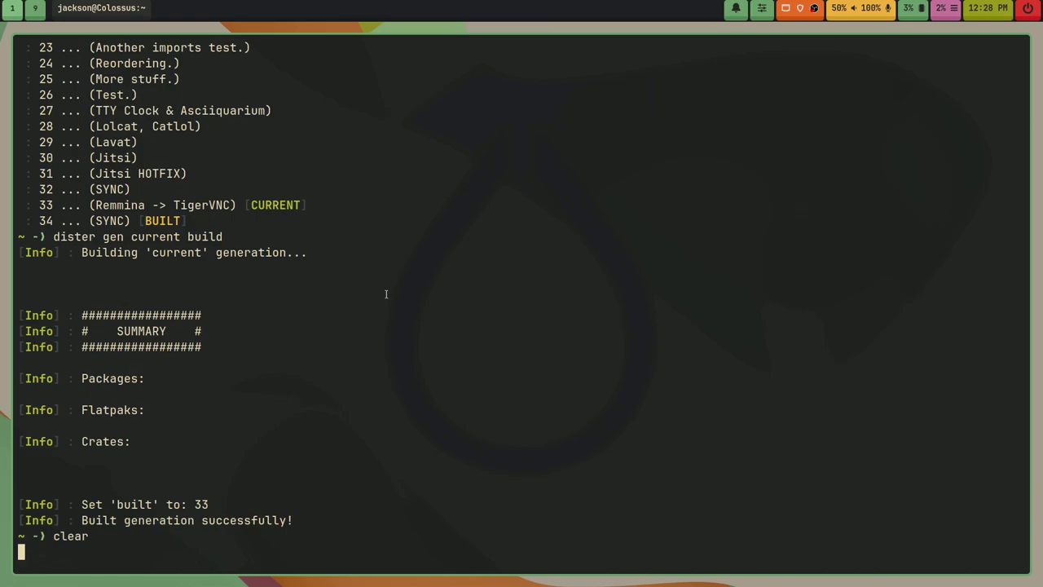
pyautogui.press('Up')
pyautogui.press('Up')
pyautogui.press('Down')
pyautogui.press('Up')
pyautogui.press('Up')
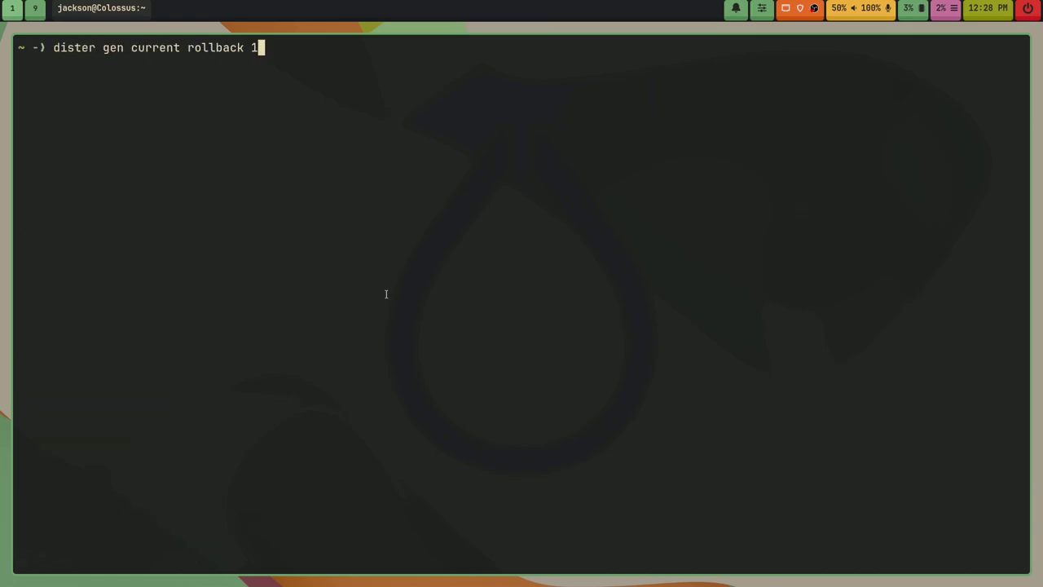
pyautogui.press('Return')
# Step: Clear the screen and list the dister generations again
pyautogui.press('Return')
pyautogui.press('Return')
pyautogui.press('Return')
pyautogui.write('clear')
pyautogui.press('Return')
pyautogui.write('clear')
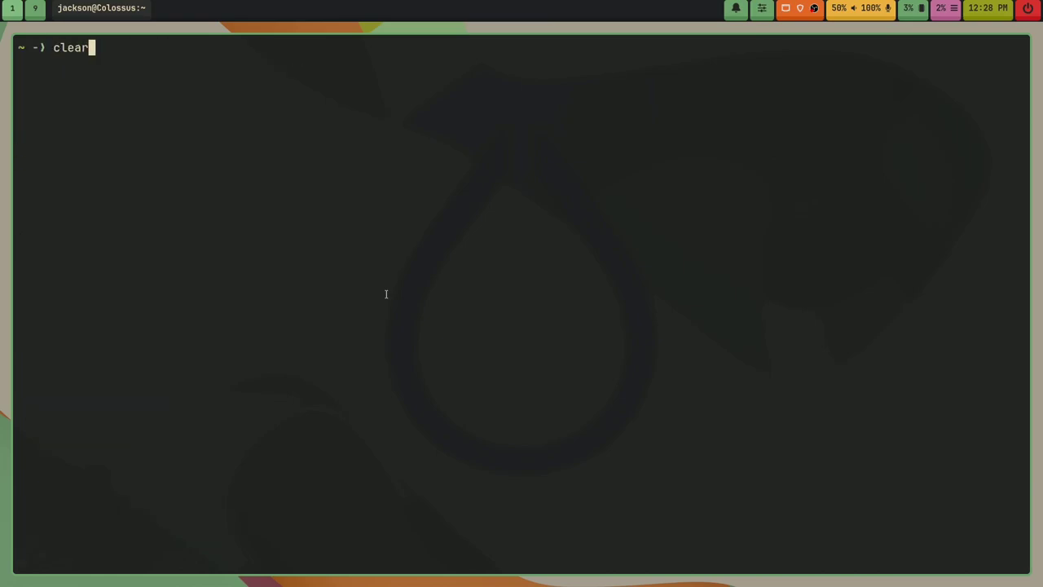
pyautogui.press('Up')
pyautogui.press('Up')
pyautogui.press('Up')
pyautogui.press('Up')
pyautogui.press('Return')
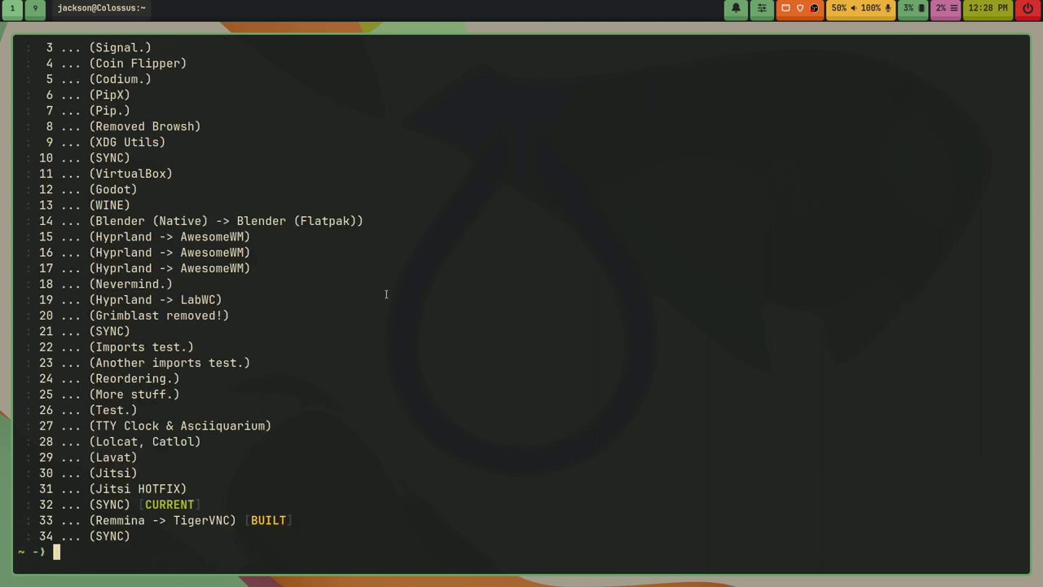
pyautogui.write('clear')
# Step: Build generation 32, replacing tigervnc with remmina
pyautogui.press('Return')
pyautogui.press('Up')
pyautogui.press('Up')
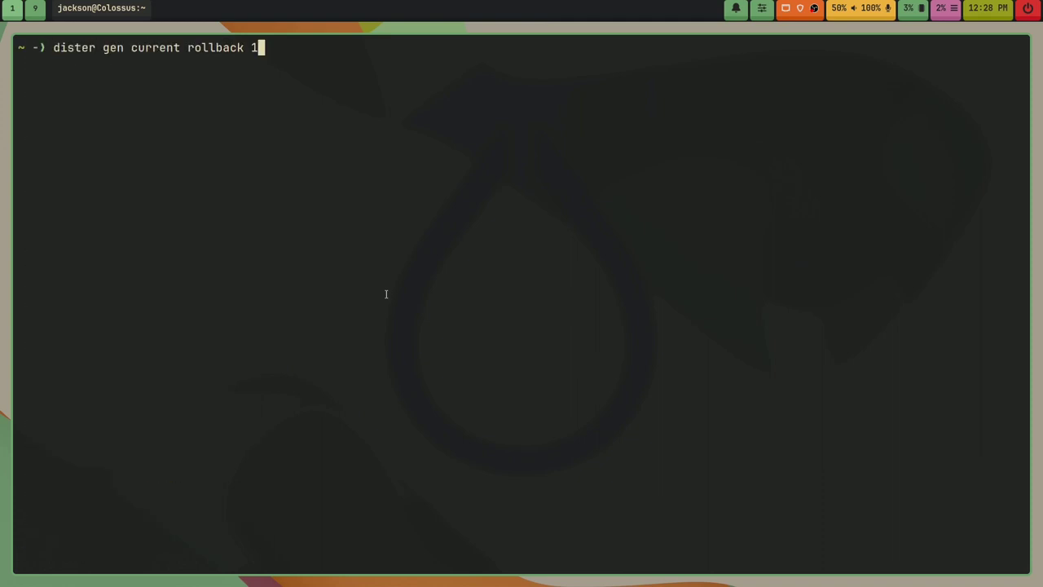
pyautogui.press('BackSpace')
pyautogui.press('BackSpace')
pyautogui.press('BackSpace')
pyautogui.press('BackSpace')
pyautogui.press('BackSpace')
pyautogui.press('BackSpace')
pyautogui.press('BackSpace')
pyautogui.press('BackSpace')
pyautogui.press('BackSpace')
pyautogui.press('BackSpace')
pyautogui.write('build')
pyautogui.press('Return')
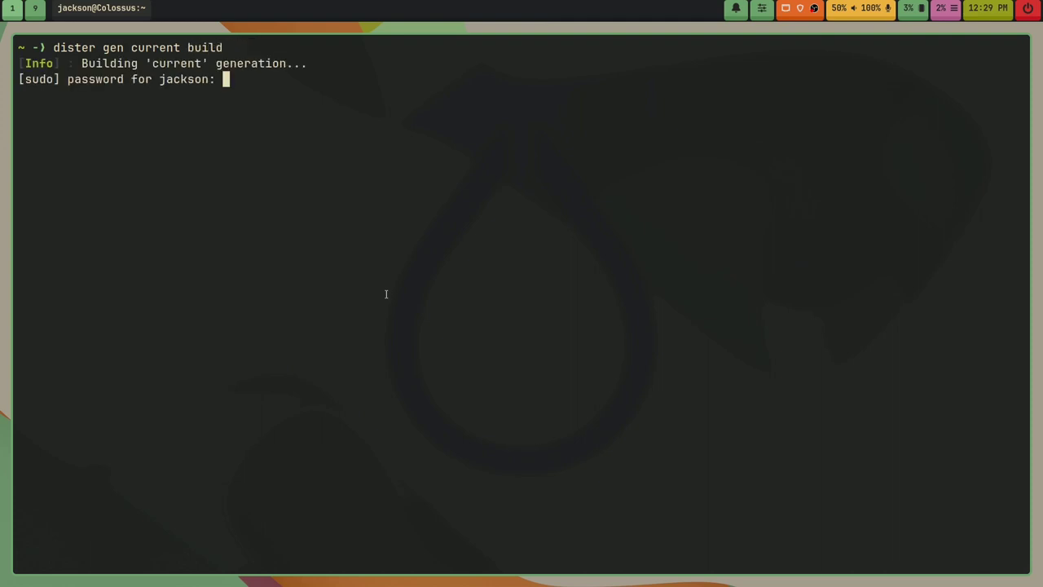
pyautogui.press('Return')
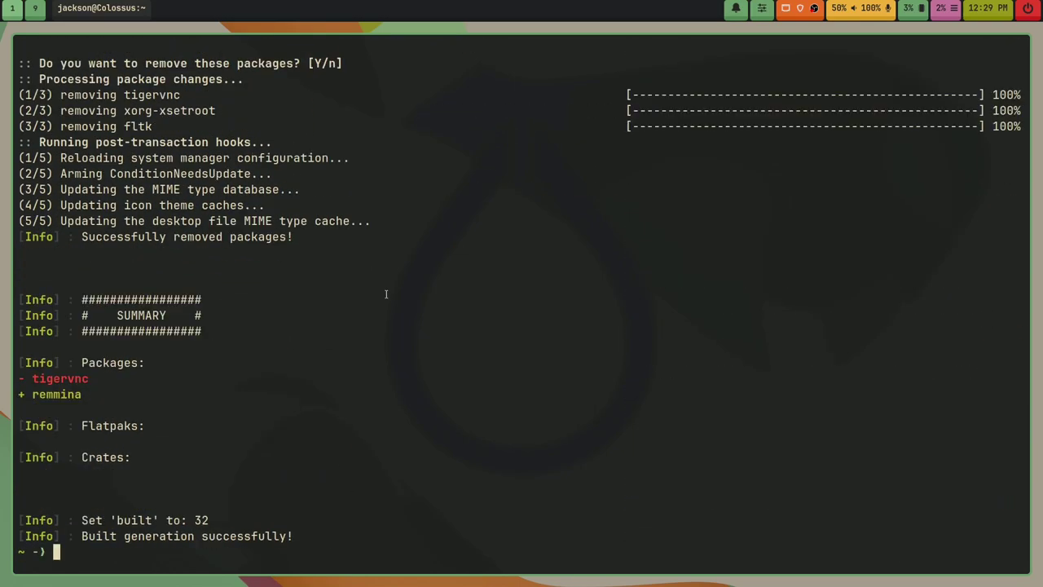
pyautogui.moveTo(90, 378); pyautogui.dragTo(26, 395)
pyautogui.click(194, 403)
# Step: Jump dister's current generation to the latest, 34, using to-latest after a mistyped set-latest
pyautogui.write('clear')
pyautogui.press('Return')
pyautogui.press('Return')
pyautogui.press('Return')
pyautogui.press('Return')
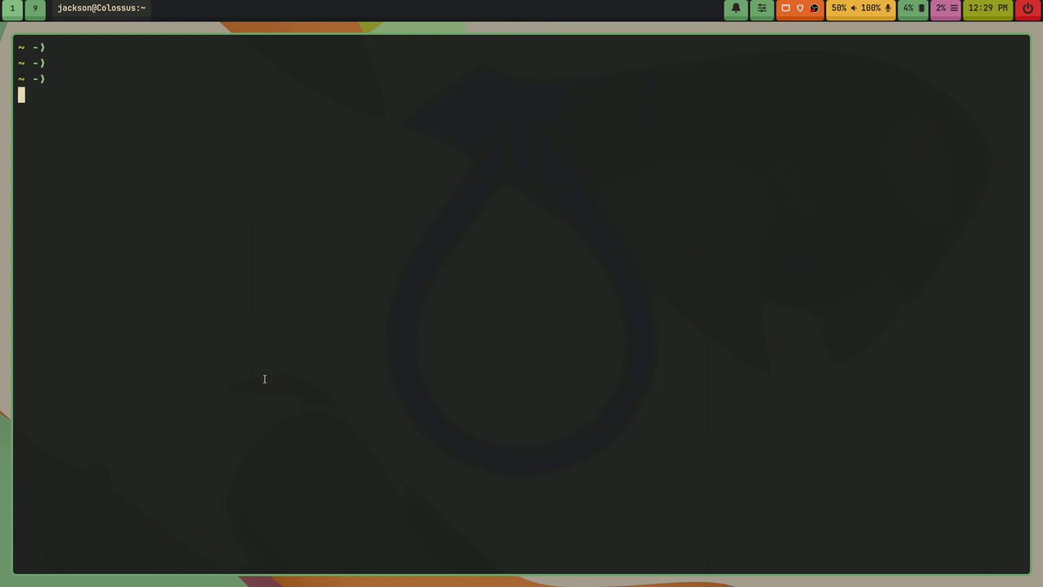
pyautogui.write('dister gen curren')
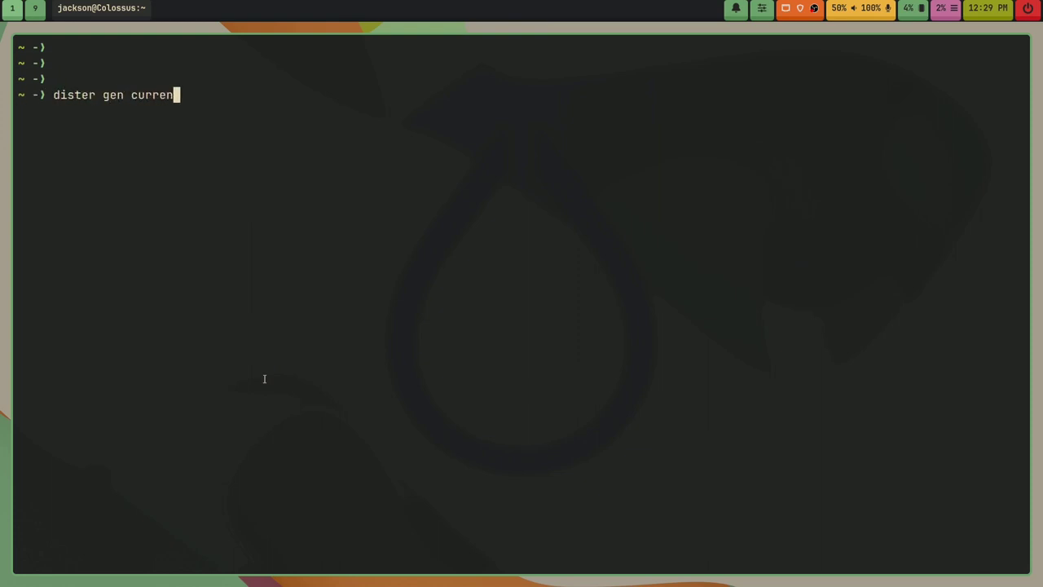
pyautogui.write('t set-latest')
pyautogui.press('Return')
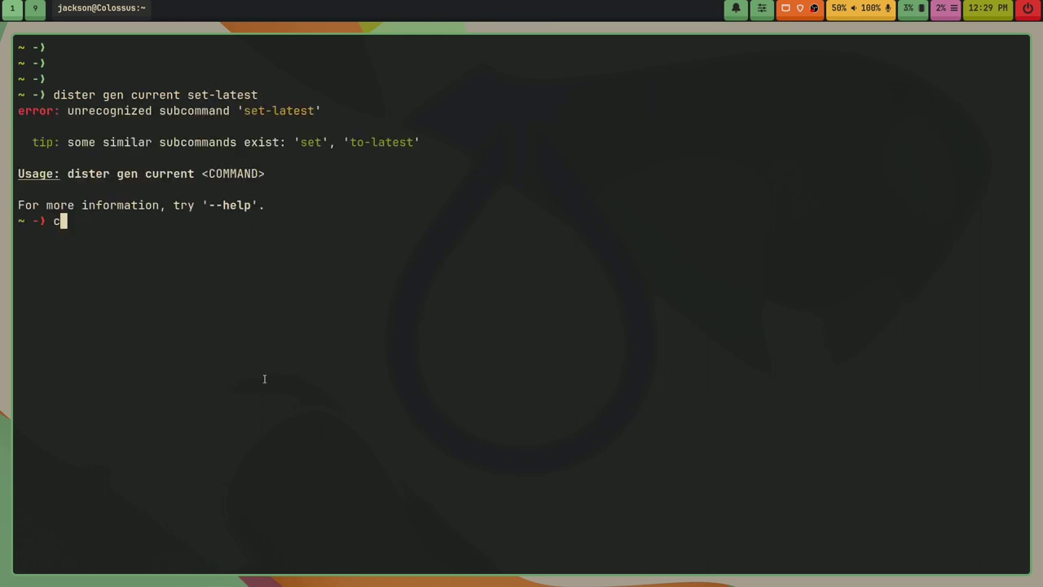
pyautogui.hotkey('ctrl', 'l')
pyautogui.press('Up')
pyautogui.press('Left')
pyautogui.press('Left')
pyautogui.press('Left')
pyautogui.press('Left')
pyautogui.press('Left')
pyautogui.press('Left')
pyautogui.press('Left')
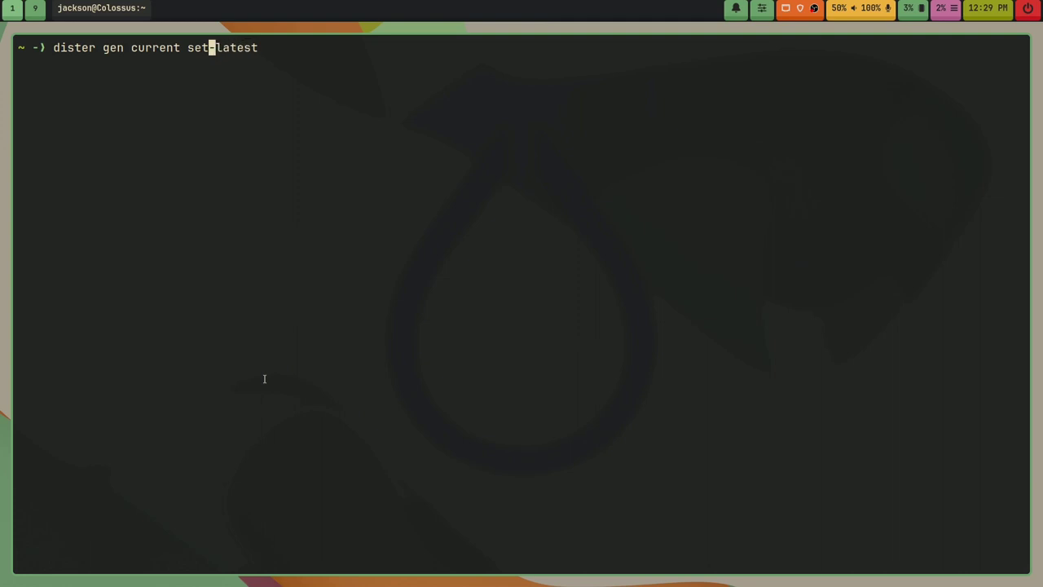
pyautogui.press('BackSpace')
pyautogui.press('BackSpace')
pyautogui.press('BackSpace')
pyautogui.write('to')
pyautogui.press('Return')
# Step: Clear the screen and list generations, showing current at 34 with 32 still built
pyautogui.write('clear')
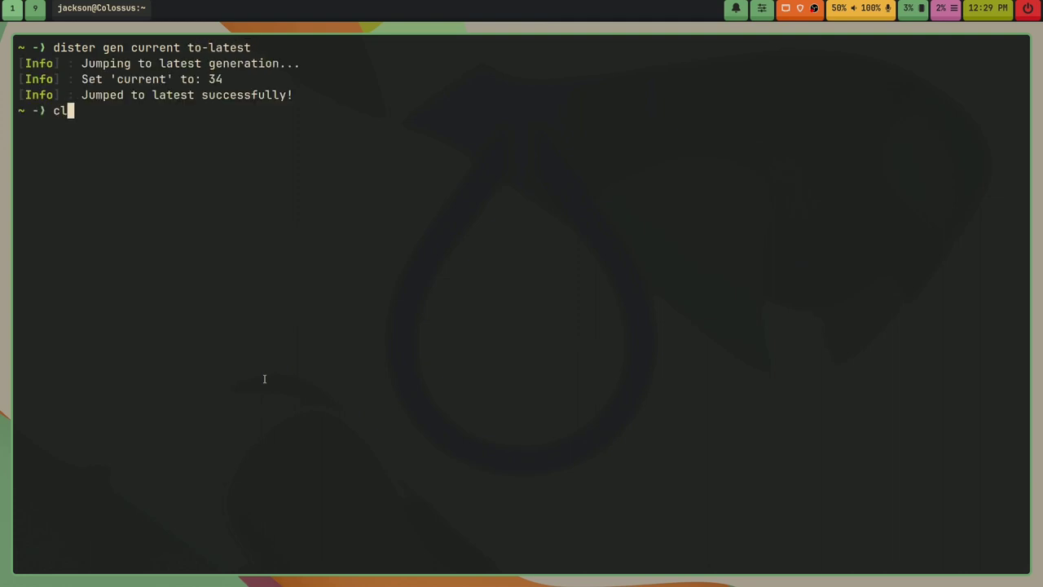
pyautogui.press('Return')
pyautogui.press('Return')
pyautogui.press('Return')
pyautogui.press('Return')
pyautogui.press('Return')
pyautogui.write('distar gen list')
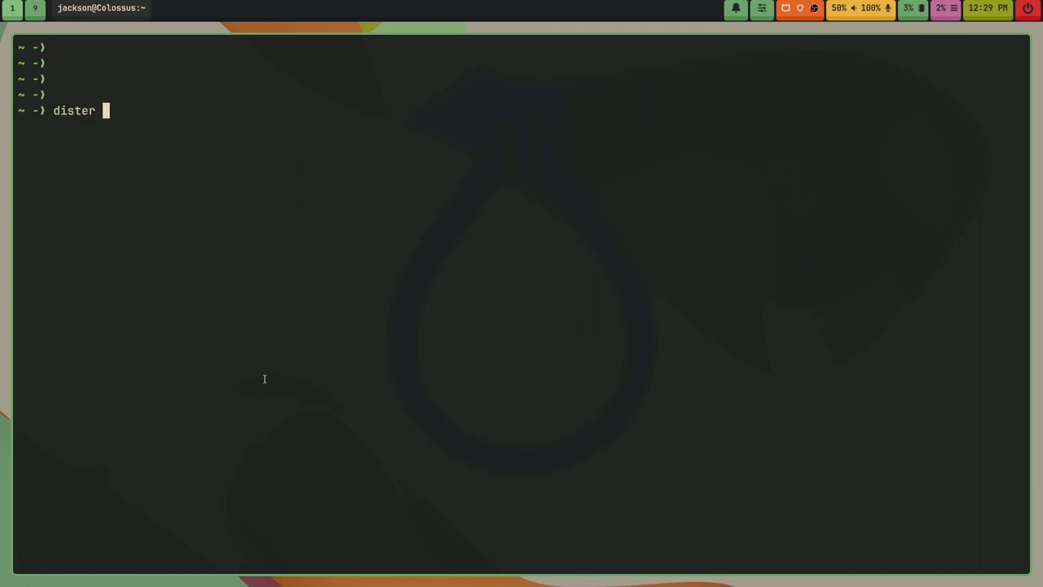
pyautogui.press('Return')
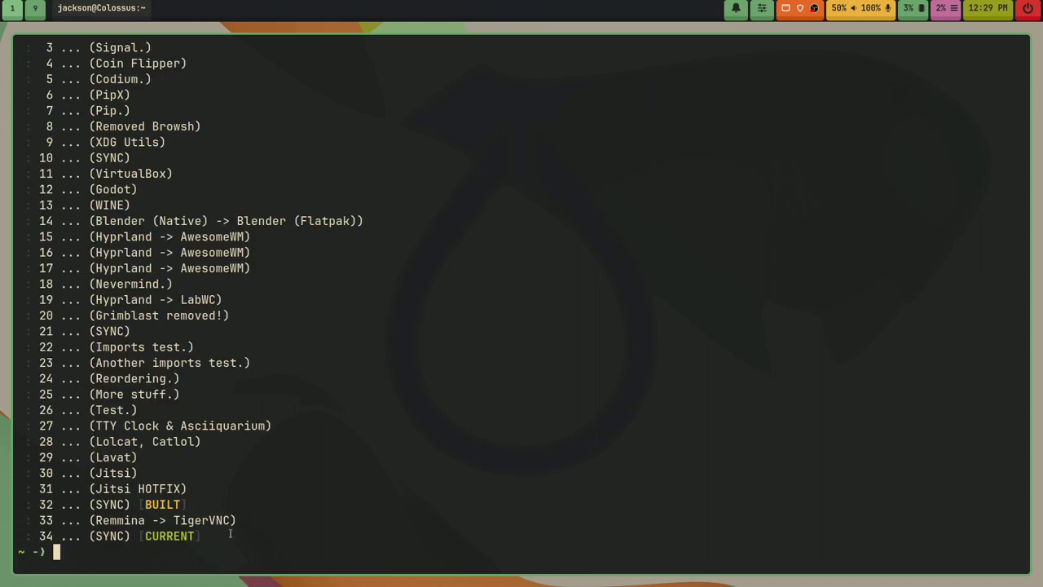
pyautogui.moveTo(229, 544); pyautogui.dragTo(230, 505)
pyautogui.click(438, 445)
pyautogui.write('clear')
pyautogui.press('Return')
# Step: Build current generation 34, confirming the install that restores tigervnc over remmina
pyautogui.write('dister gen cur')
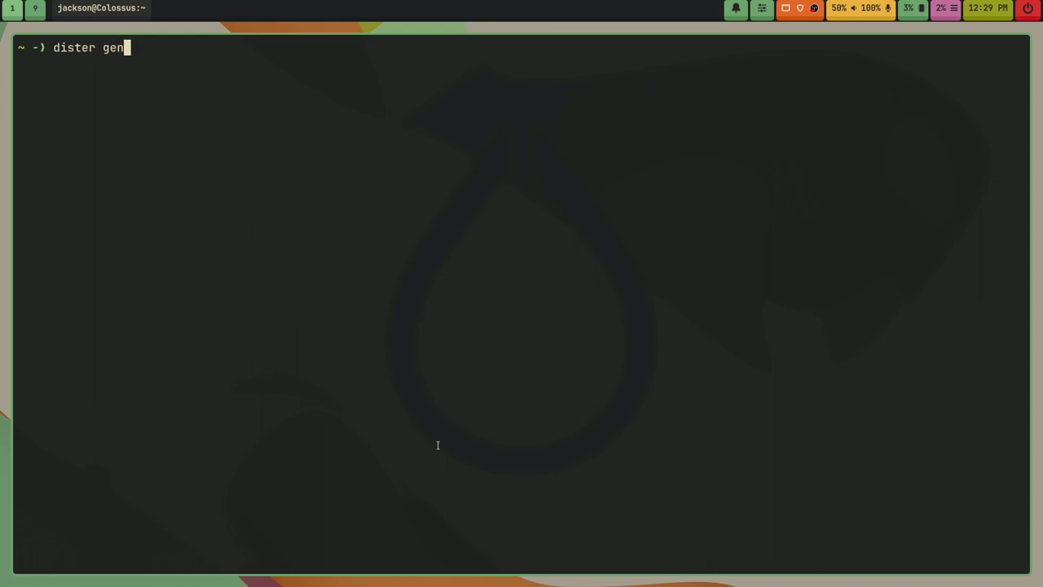
pyautogui.write('rent bia')
pyautogui.press('BackSpace')
pyautogui.press('BackSpace')
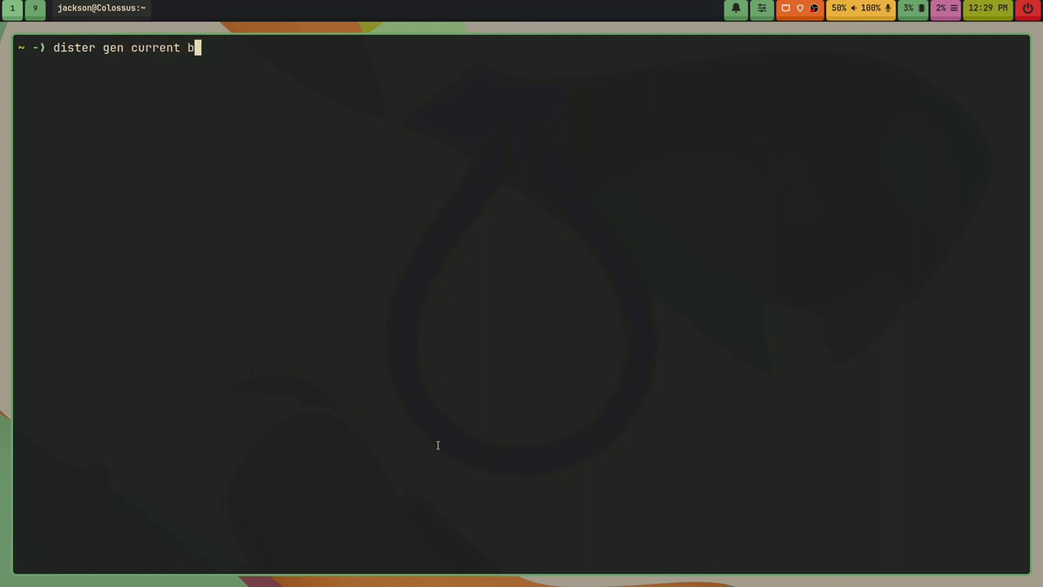
pyautogui.write('uild')
pyautogui.press('BackSpace')
pyautogui.write('d')
pyautogui.press('Return')
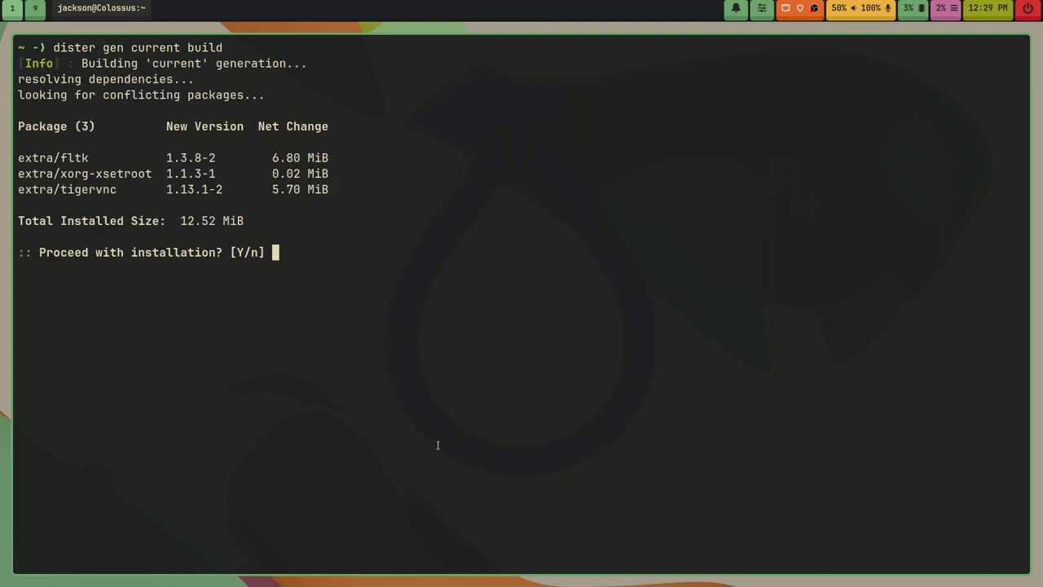
pyautogui.press('Return')
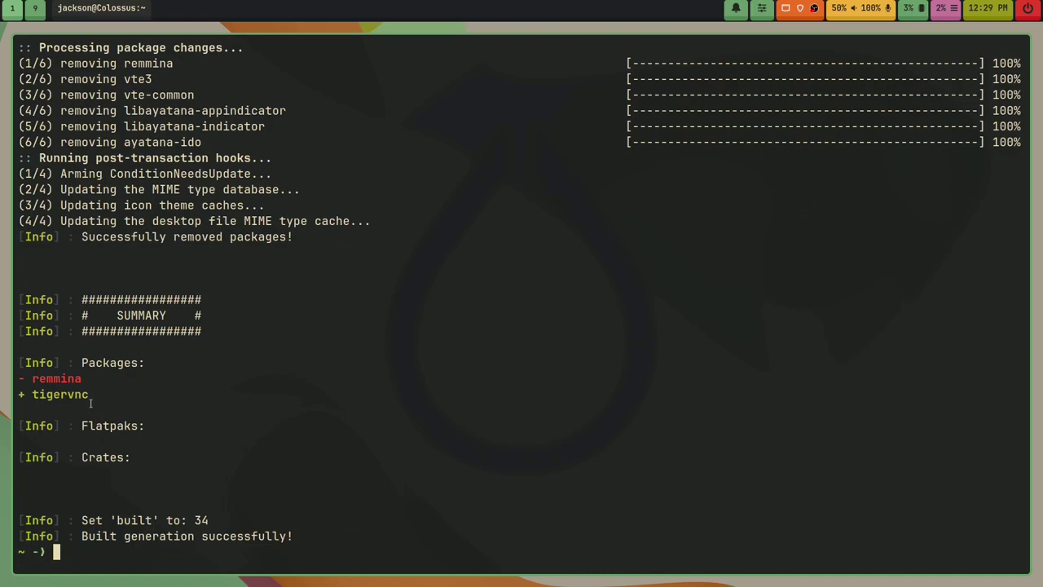
pyautogui.moveTo(91, 403); pyautogui.dragTo(87, 397)
# Step: Clear the screen, list the dister generations, then exit Alacritty
pyautogui.write('clear')
pyautogui.press('Return')
pyautogui.press('Return')
pyautogui.press('Return')
pyautogui.write('exi')
pyautogui.press('BackSpace')
pyautogui.press('BackSpace')
pyautogui.press('BackSpace')
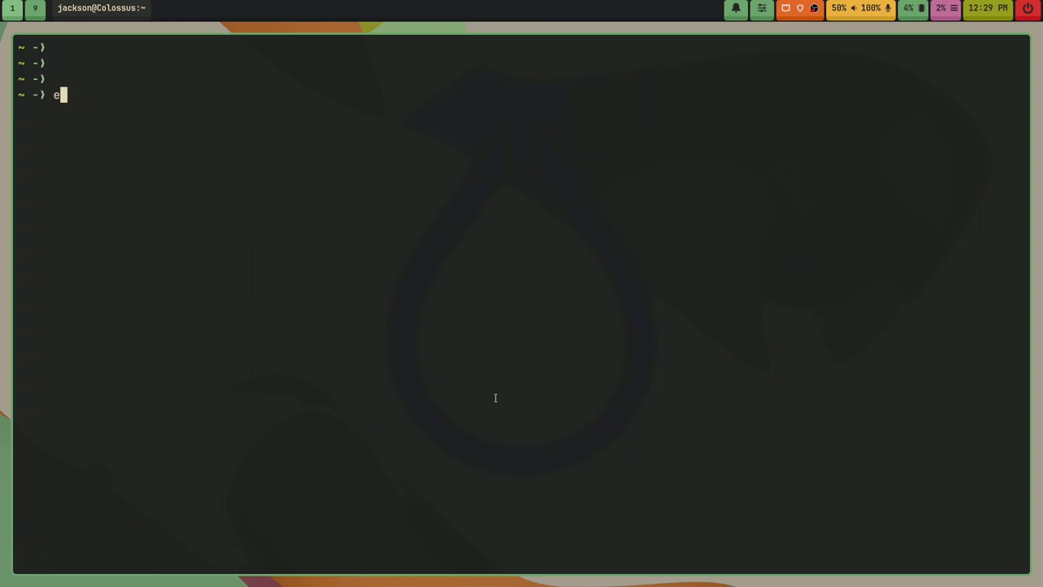
pyautogui.write('dister gen list')
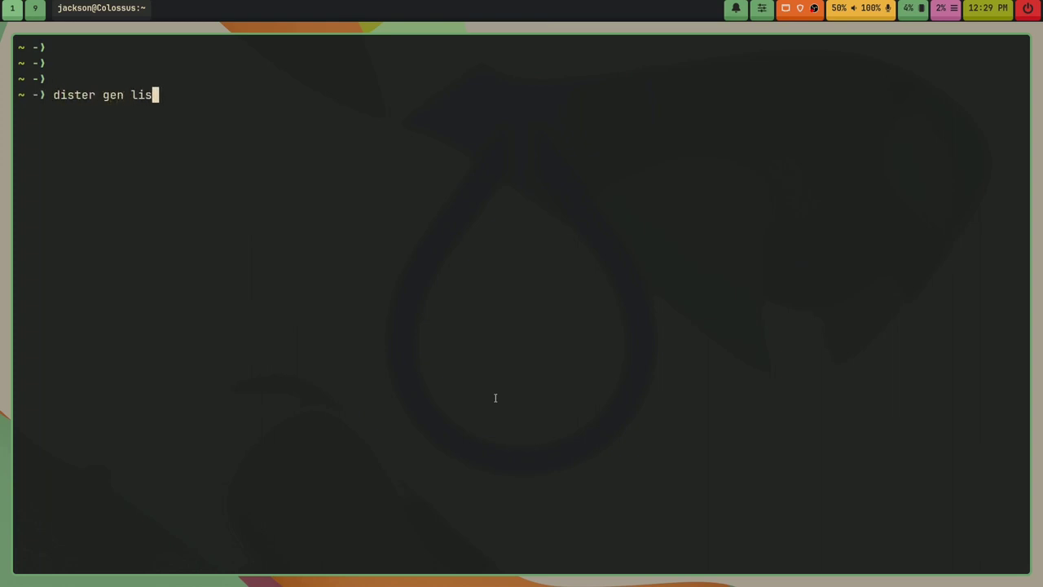
pyautogui.press('Return')
pyautogui.write('exit')
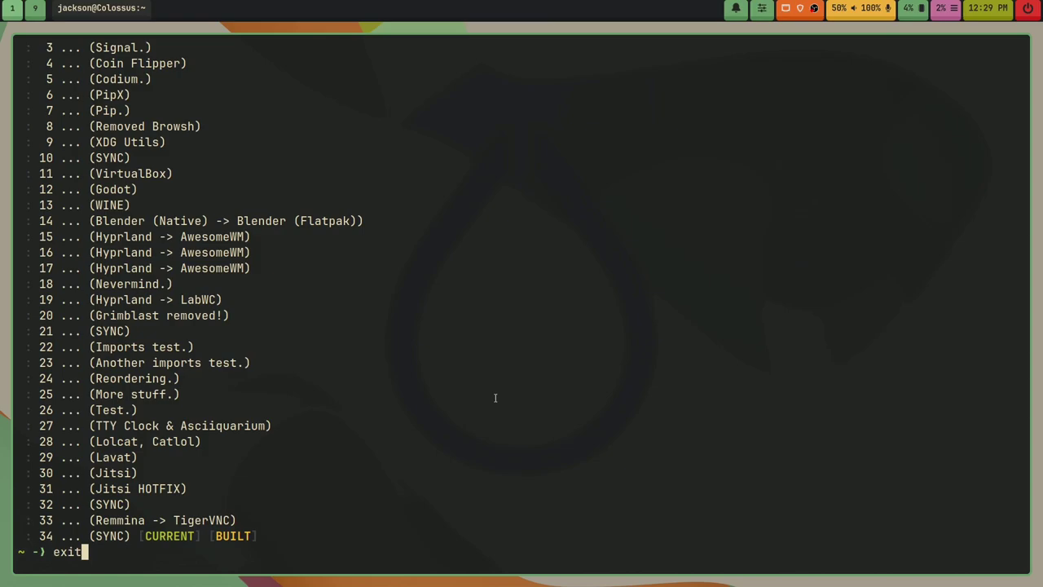
pyautogui.scroll(1, 559, 437)
pyautogui.scroll(-1, 458, 545)
pyautogui.press('Return')
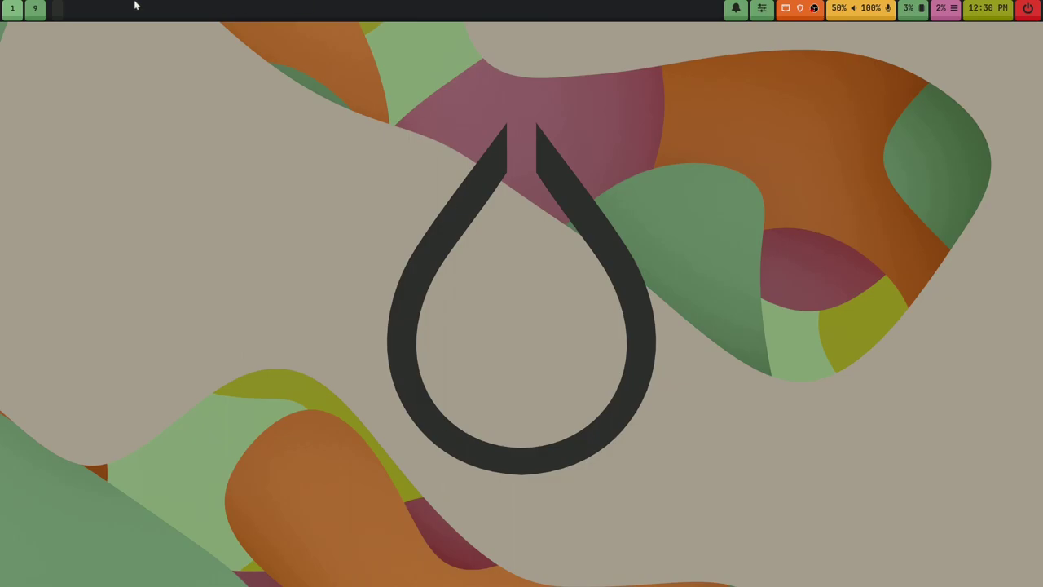
pyautogui.click(35, 10)
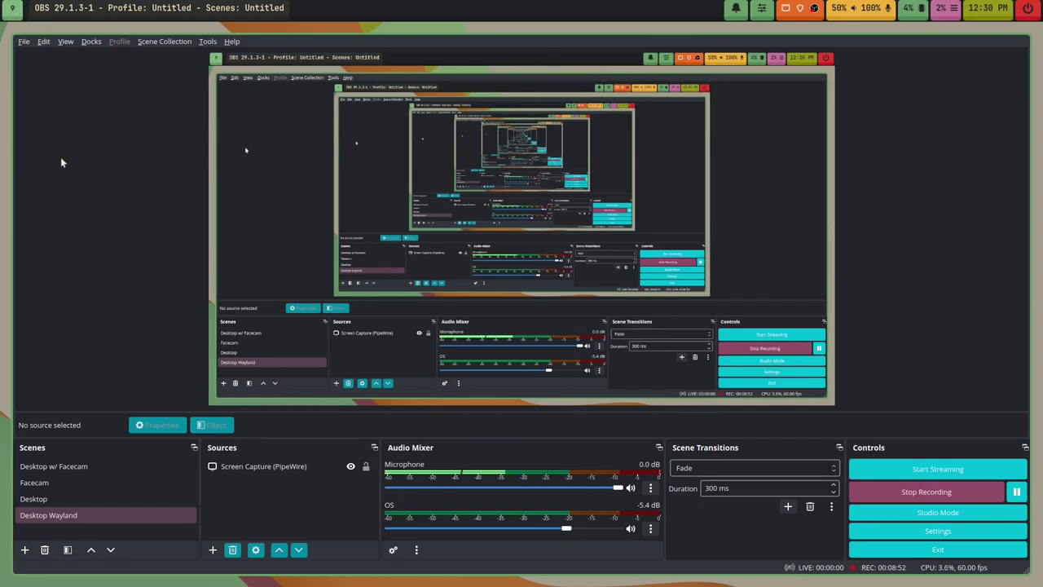
pyautogui.click(927, 538)
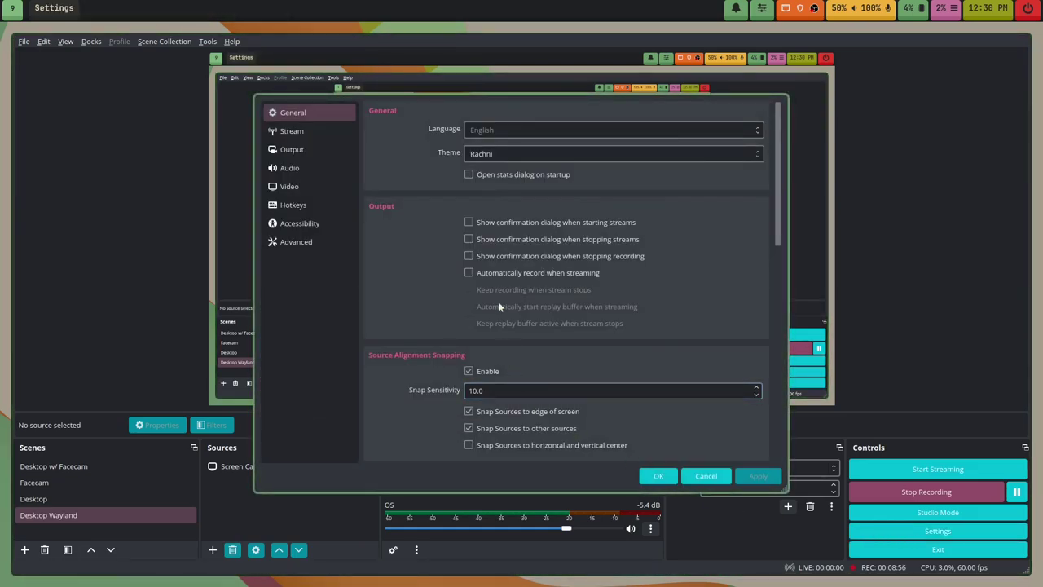
pyautogui.click(706, 476)
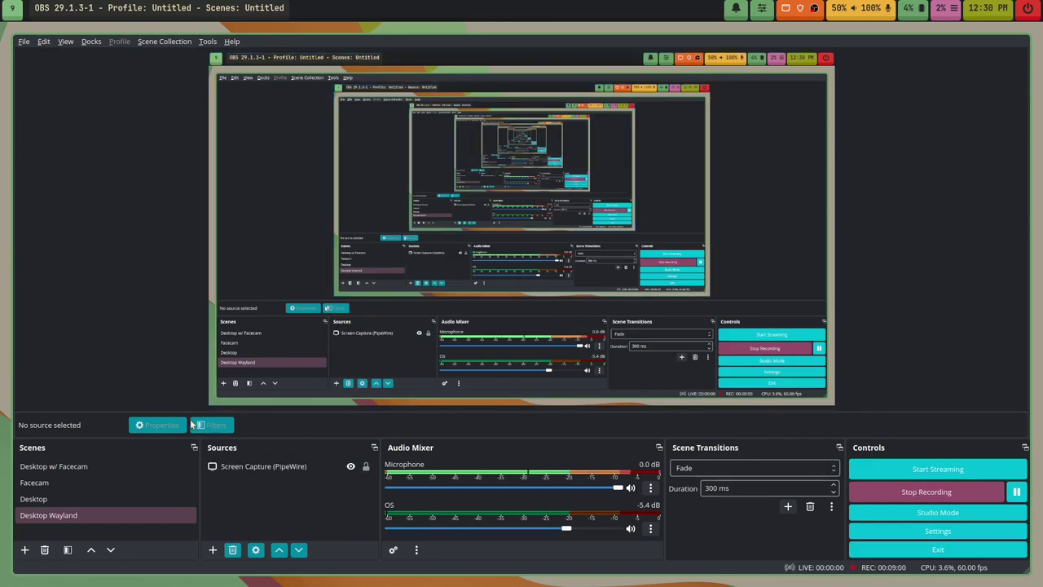
pyautogui.press('super+1')
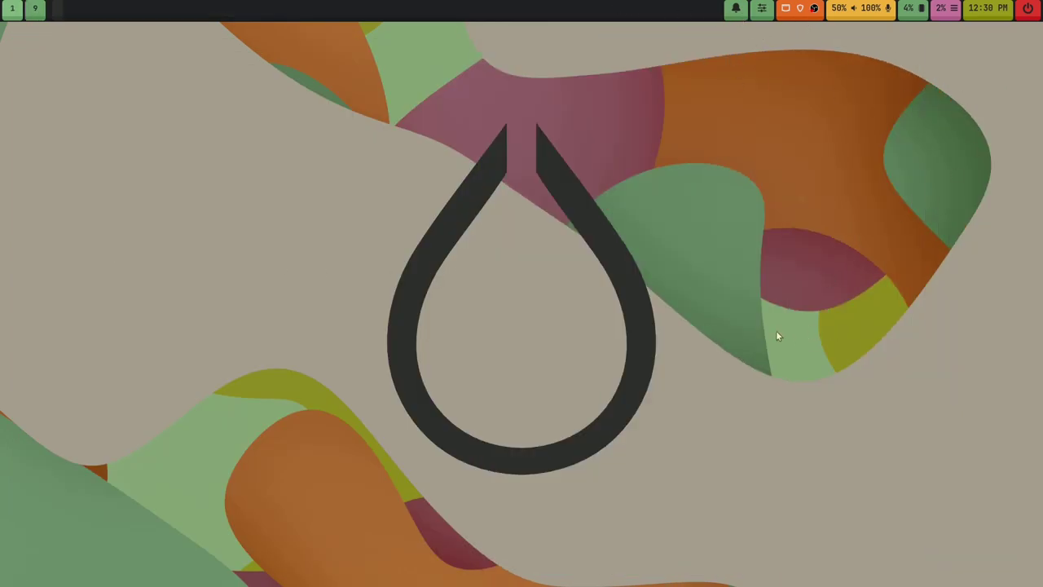
# Step: Dismiss the 'Updates available' notification in SwayNC and close the notification panel
pyautogui.click(735, 8)
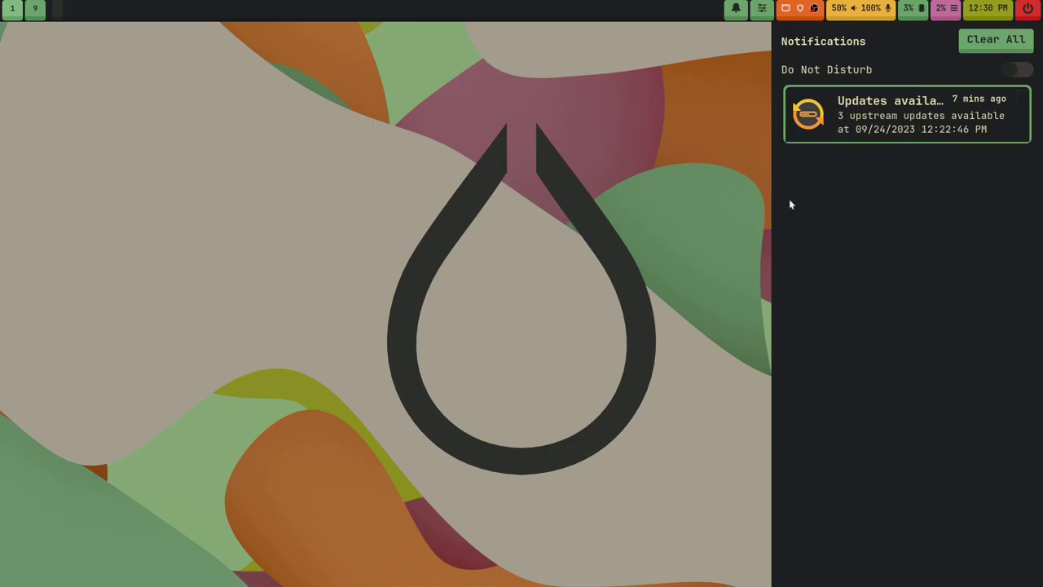
pyautogui.click(887, 138)
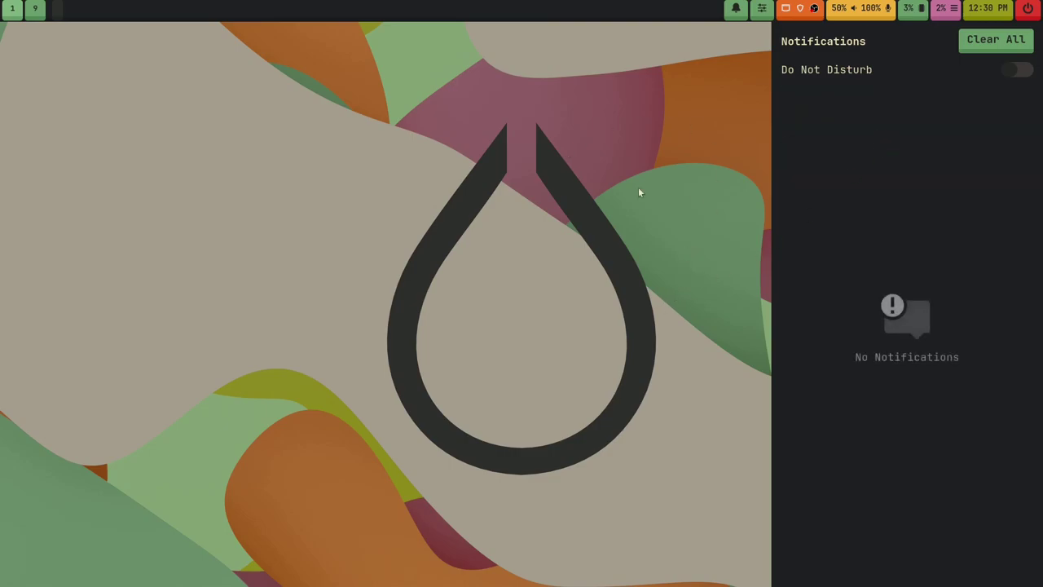
pyautogui.click(742, 19)
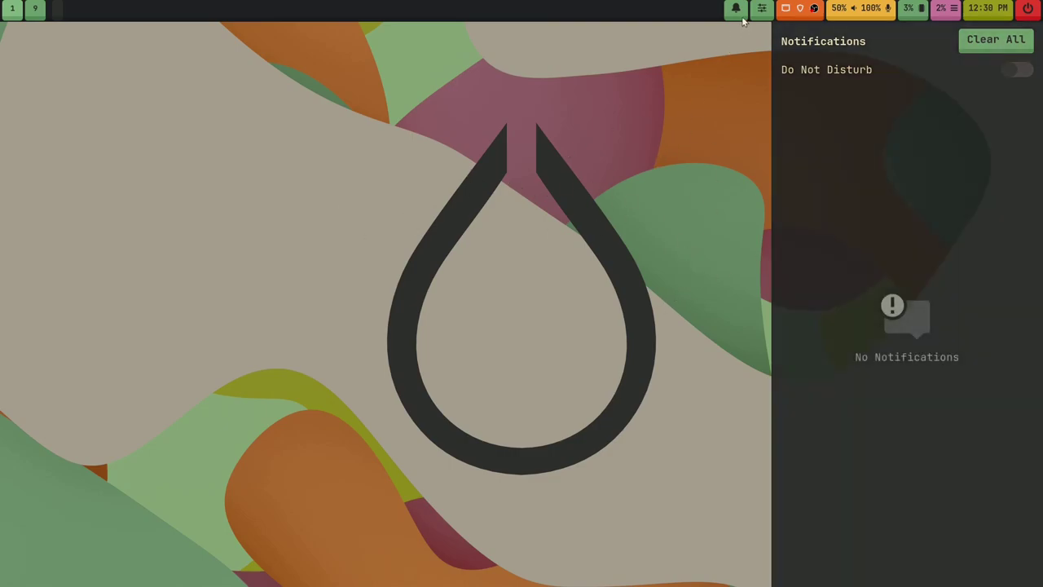
pyautogui.click(741, 20)
pyautogui.click(741, 20)
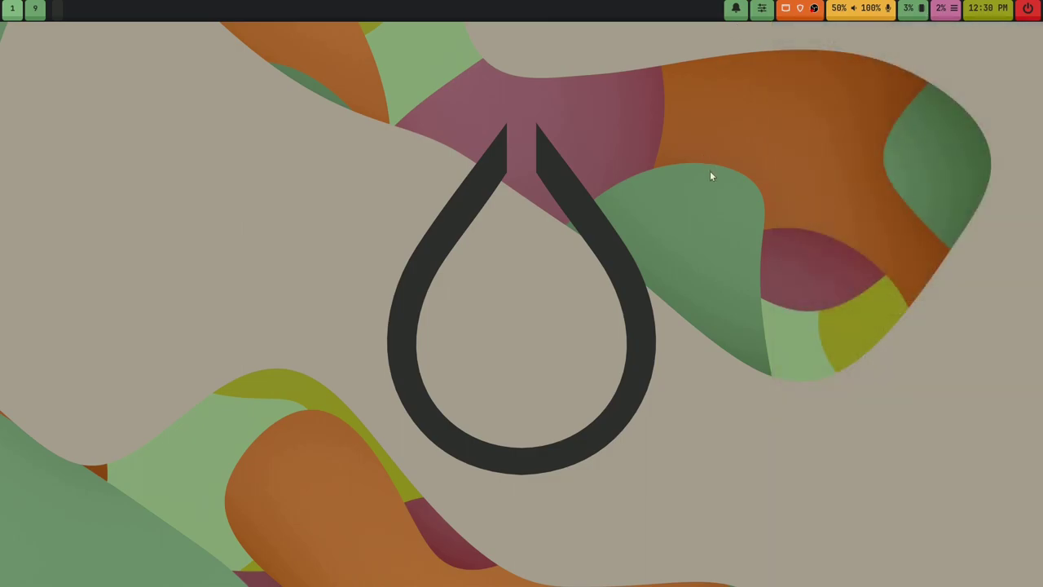
# Step: Open a terminal, exit it, and open a fresh Alacritty window with Super+Return
pyautogui.press('super+Return')
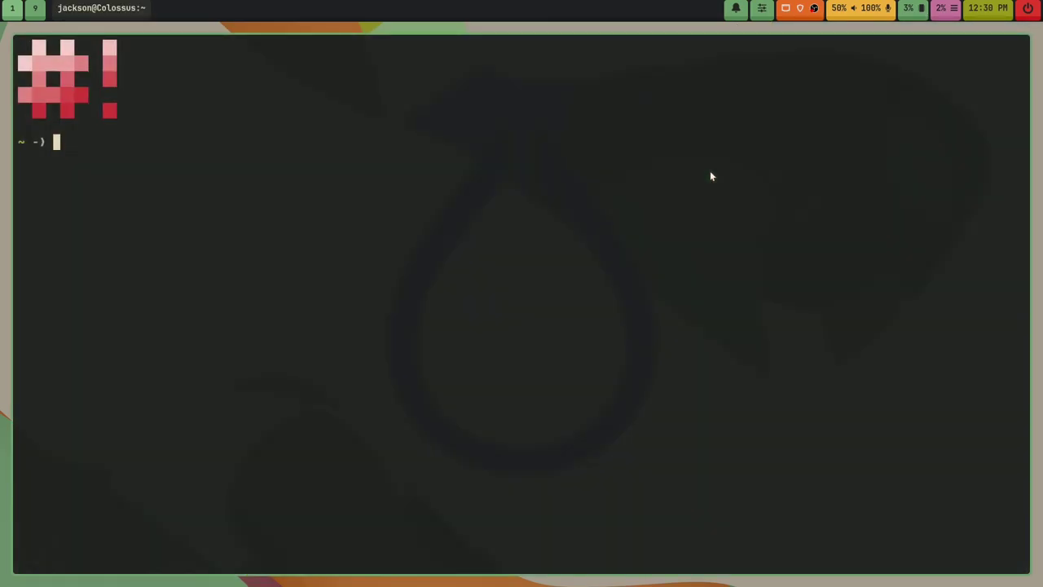
pyautogui.write('exit')
pyautogui.press('Return')
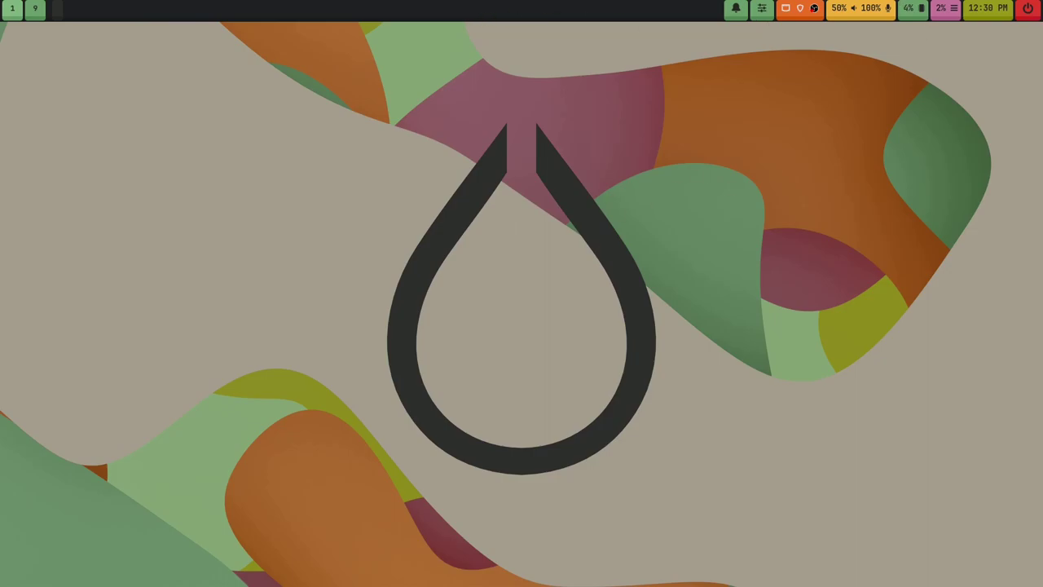
pyautogui.press('super+Return')
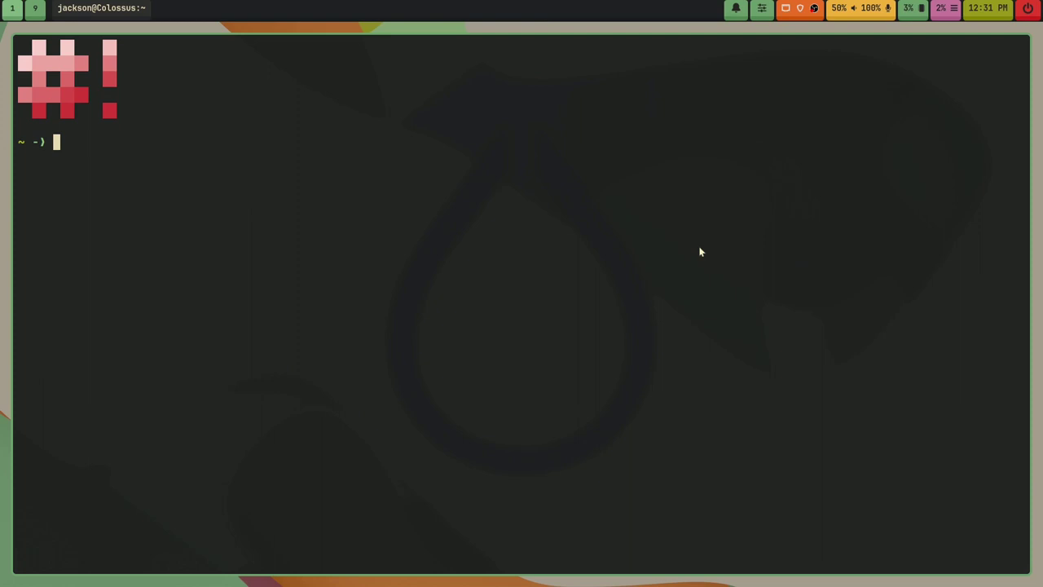
# Step: Run ncdu to scan disk usage of the home folder
pyautogui.write('ncdu')
pyautogui.press('Return')
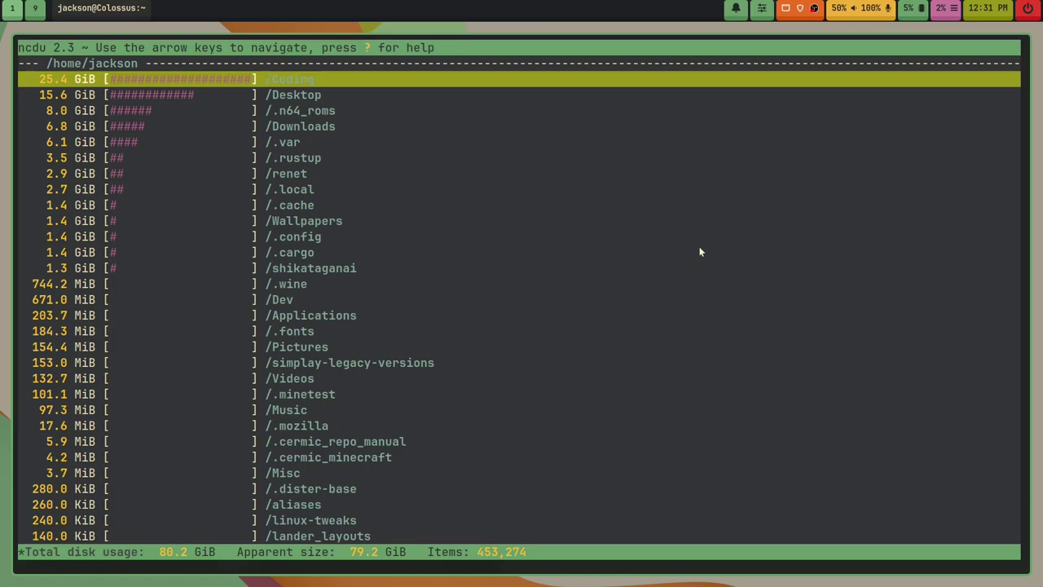
pyautogui.press('Down')
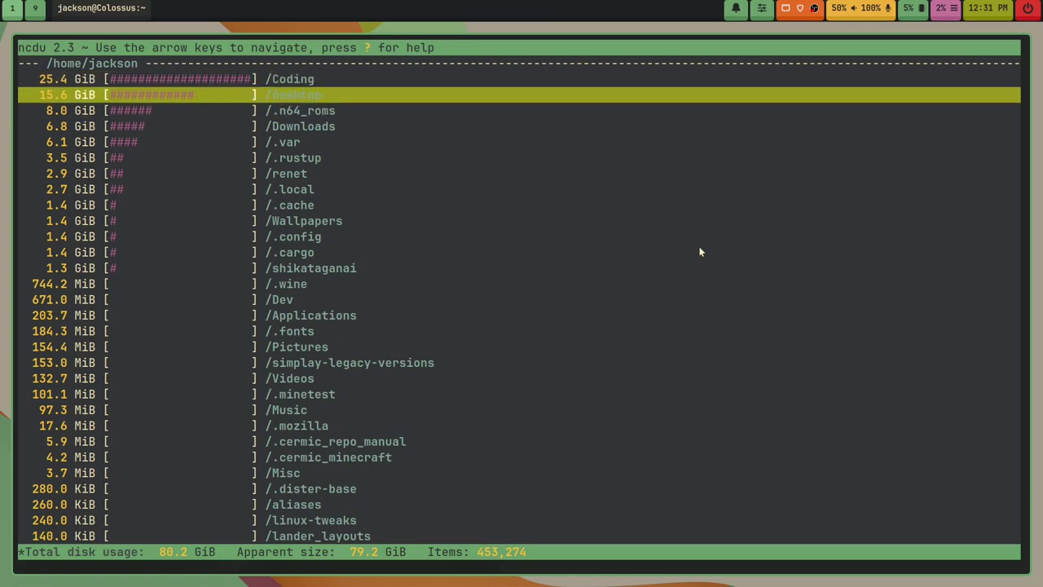
pyautogui.press('Up')
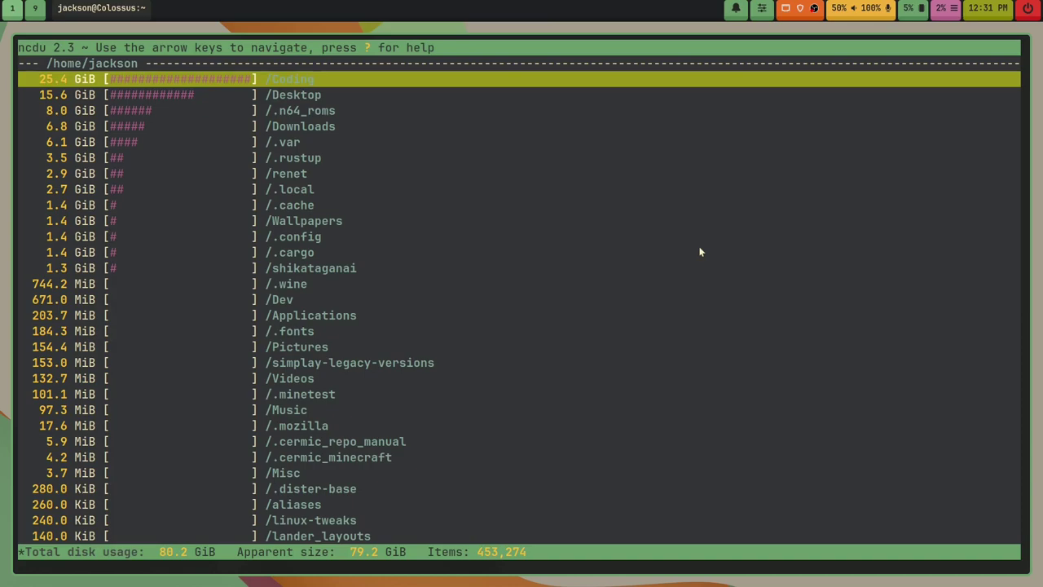
pyautogui.press('Down')
pyautogui.press('Up')
# Step: Go into Coding/Rust/BevyExamples/bevy-networking-example and delete its 6.1 GiB target folder
pyautogui.press('Return')
pyautogui.press('Return')
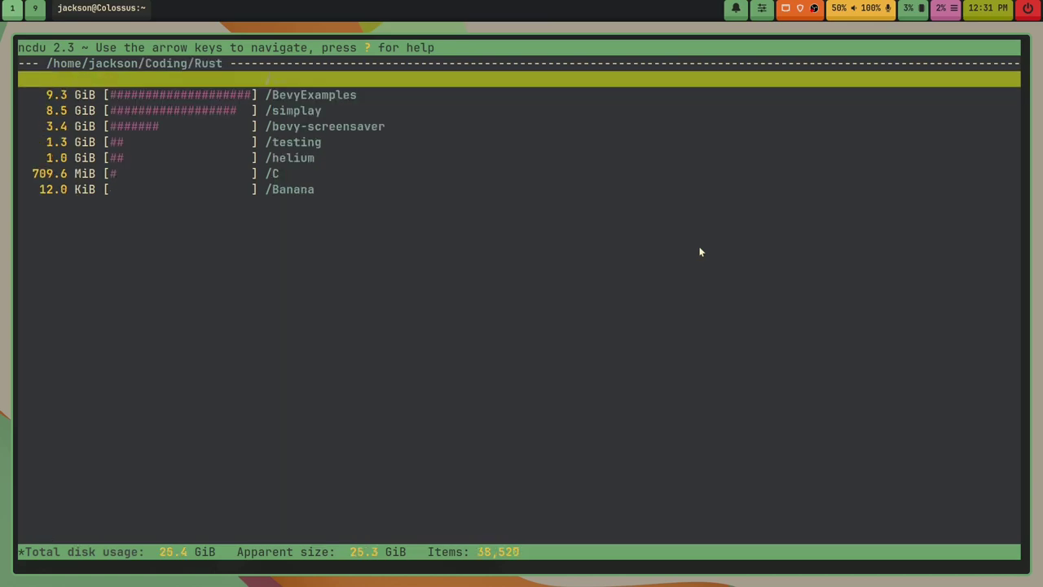
pyautogui.press('Down')
pyautogui.press('Return')
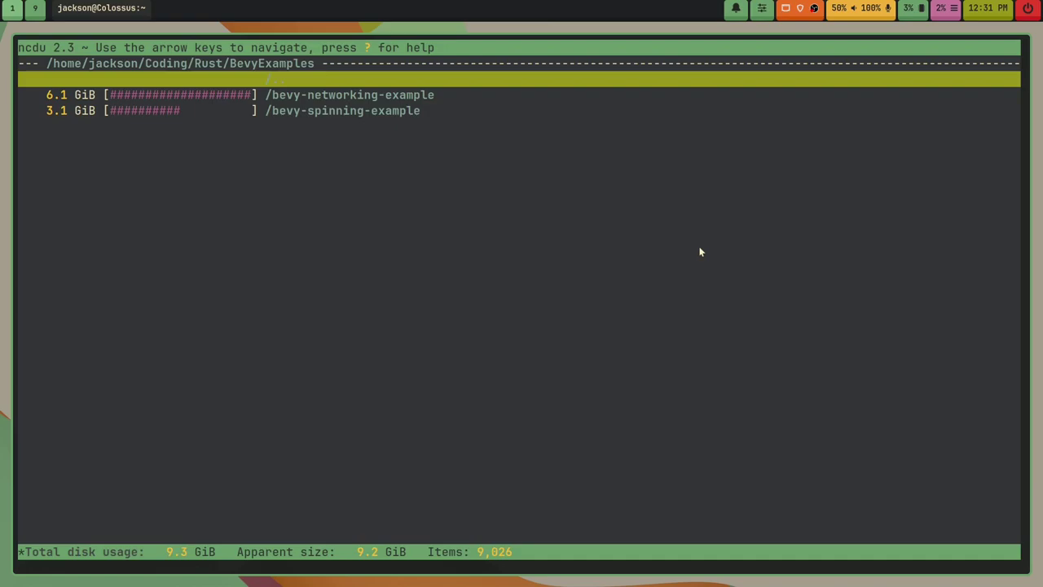
pyautogui.press('Down')
pyautogui.press('Return')
pyautogui.press('Down')
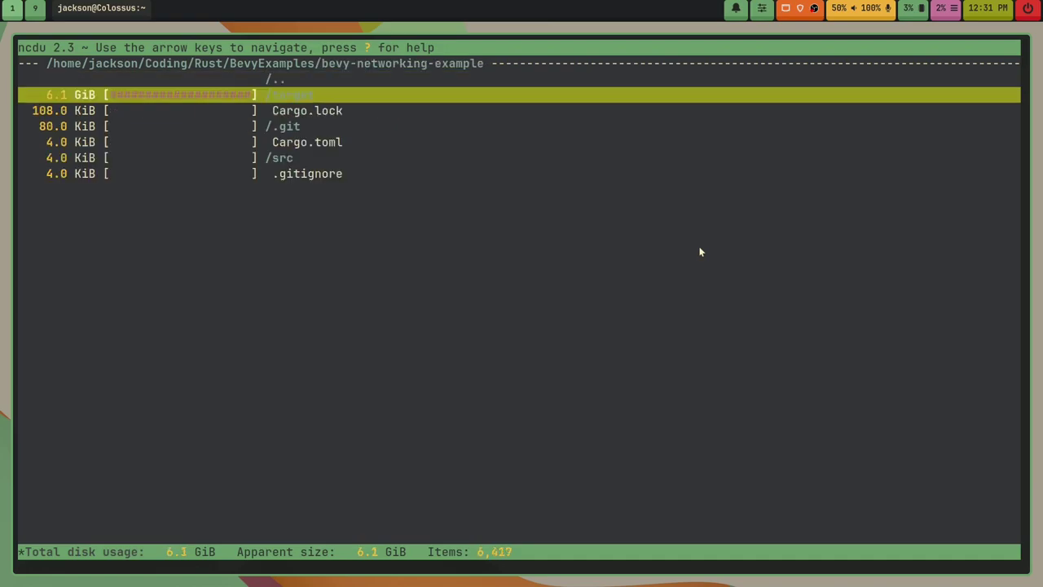
pyautogui.press('d')
pyautogui.press('Left')
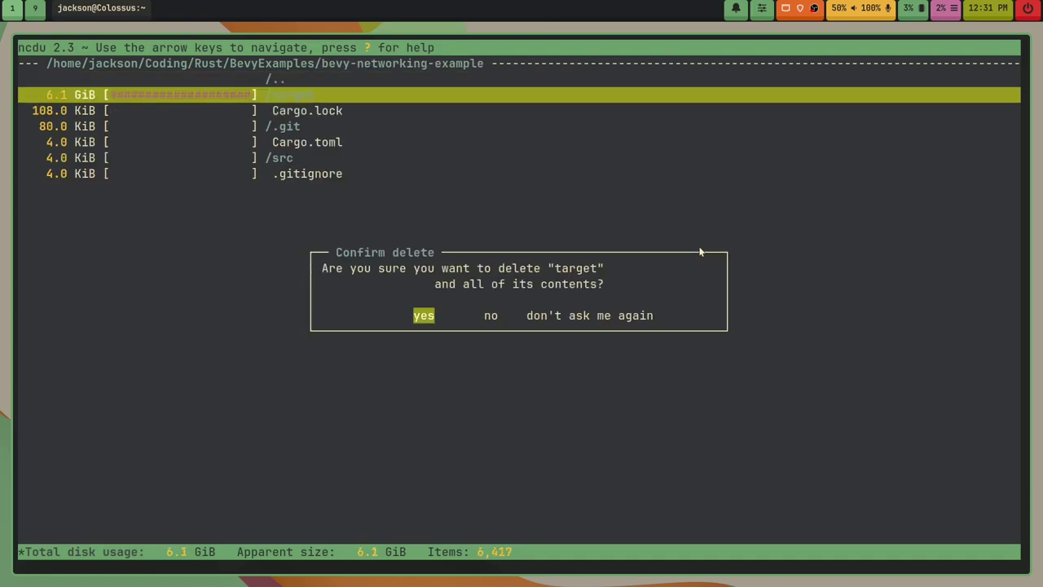
pyautogui.press('Return')
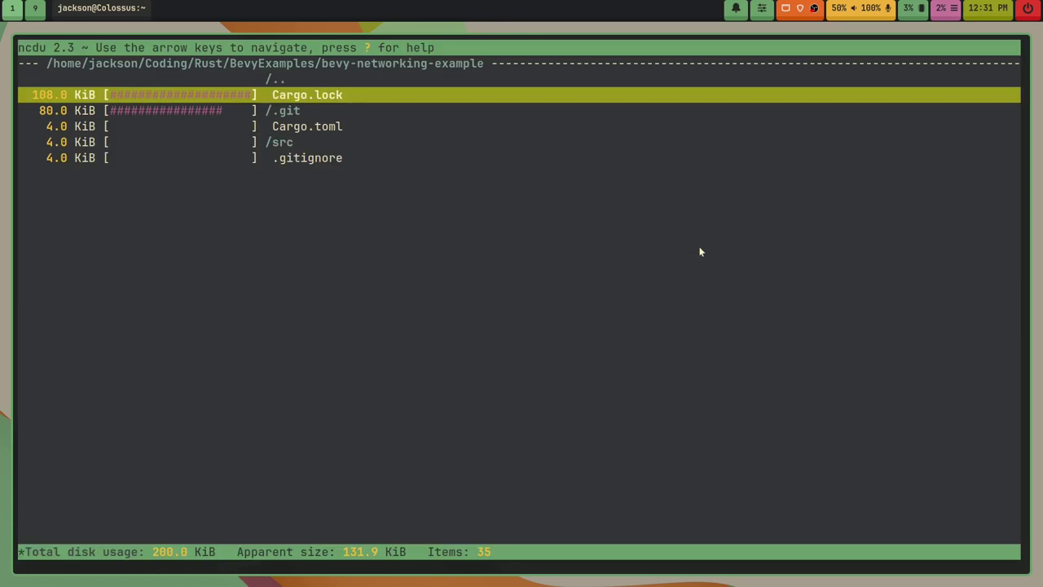
# Step: Delete the target folder inside bevy-spinning-example
pyautogui.press('Left')
pyautogui.press('Up')
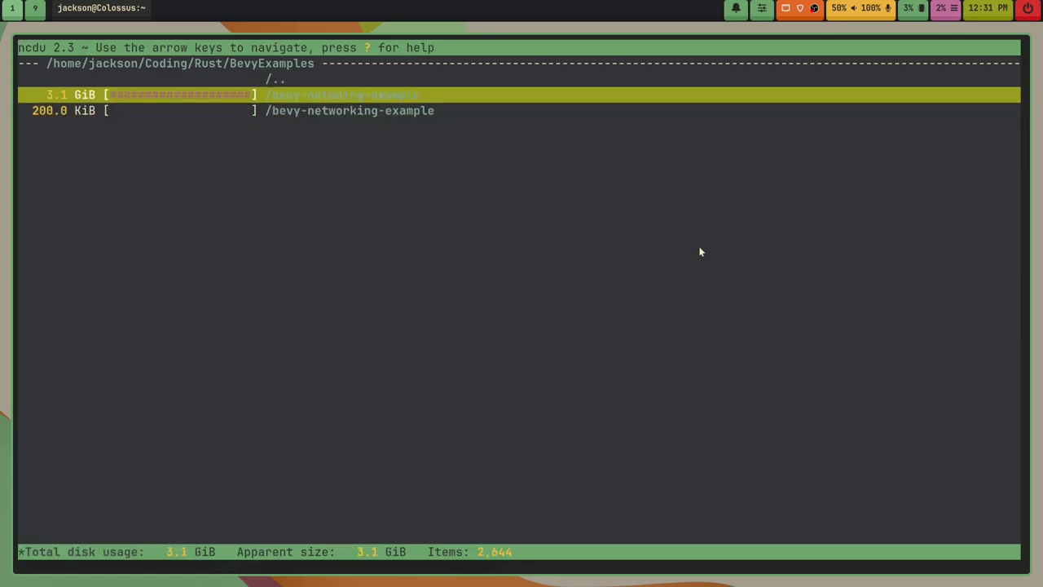
pyautogui.press('Right')
pyautogui.press('d')
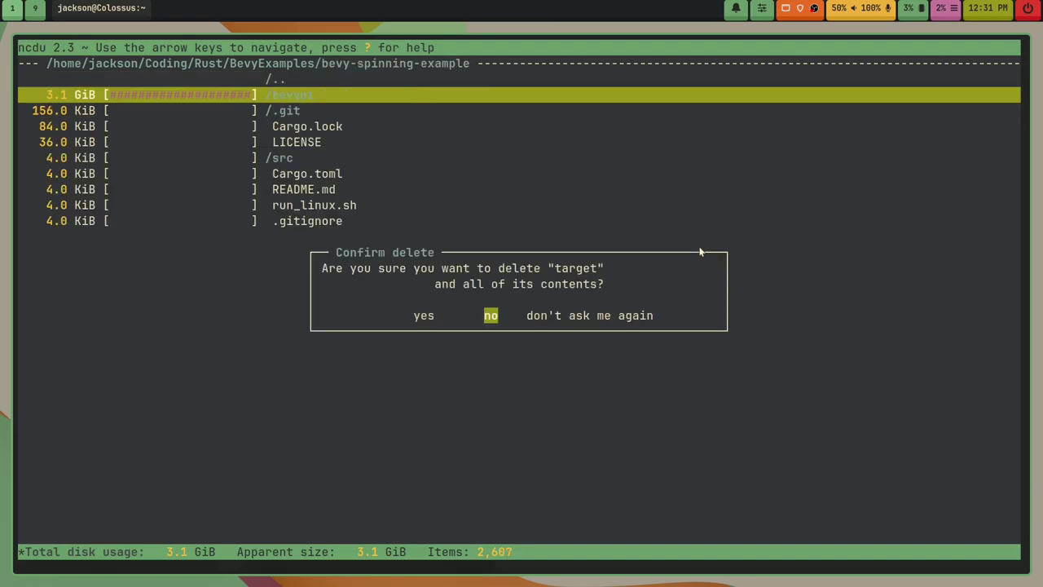
pyautogui.press('Left')
pyautogui.press('Return')
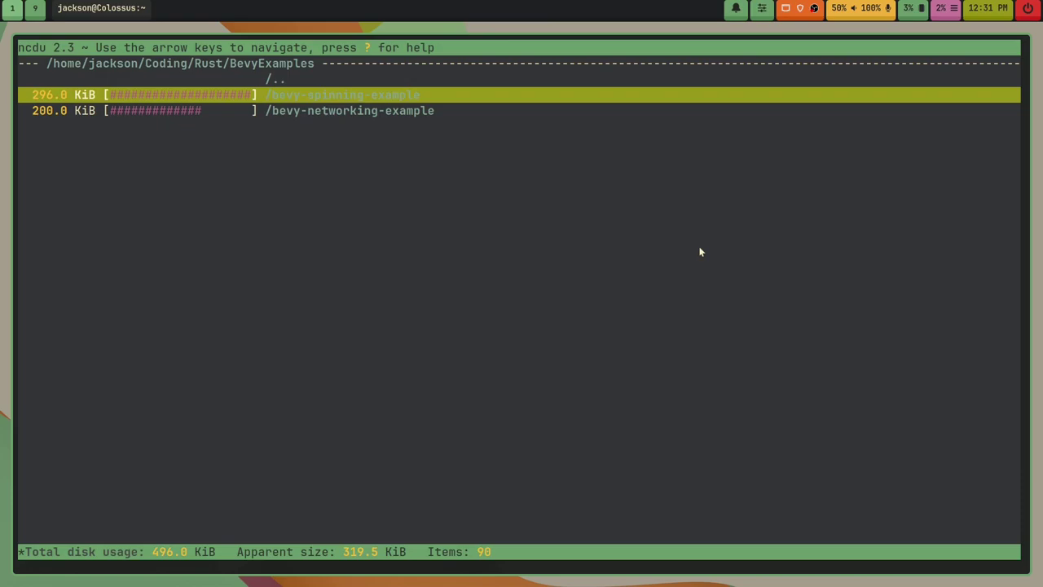
# Step: Delete simplay-old's 5.1 GiB target folder and return to the Coding listing
pyautogui.press('Left')
pyautogui.press('Up')
pyautogui.press('Up')
pyautogui.press('Up')
pyautogui.press('Up')
pyautogui.press('Up')
pyautogui.press('Up')
pyautogui.press('Up')
pyautogui.press('Up')
pyautogui.press('Up')
pyautogui.press('Up')
pyautogui.press('Up')
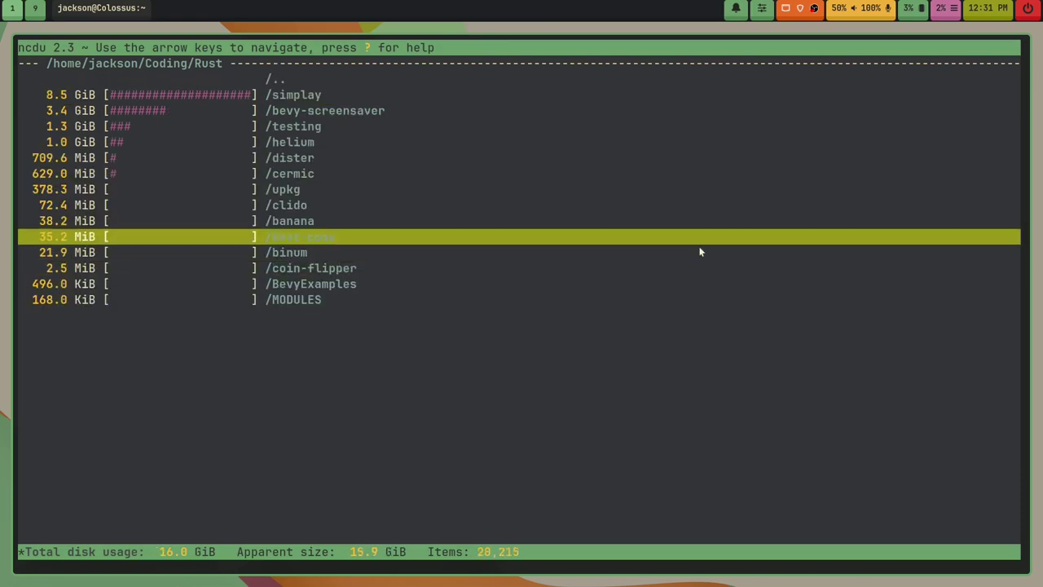
pyautogui.press('Up')
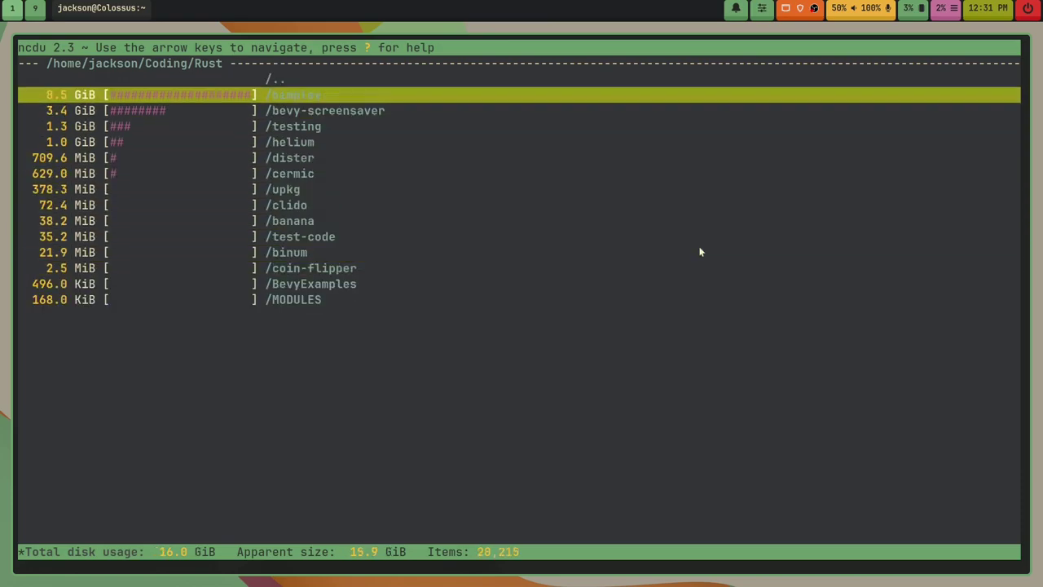
pyautogui.press('Right')
pyautogui.press('Right')
pyautogui.press('Right')
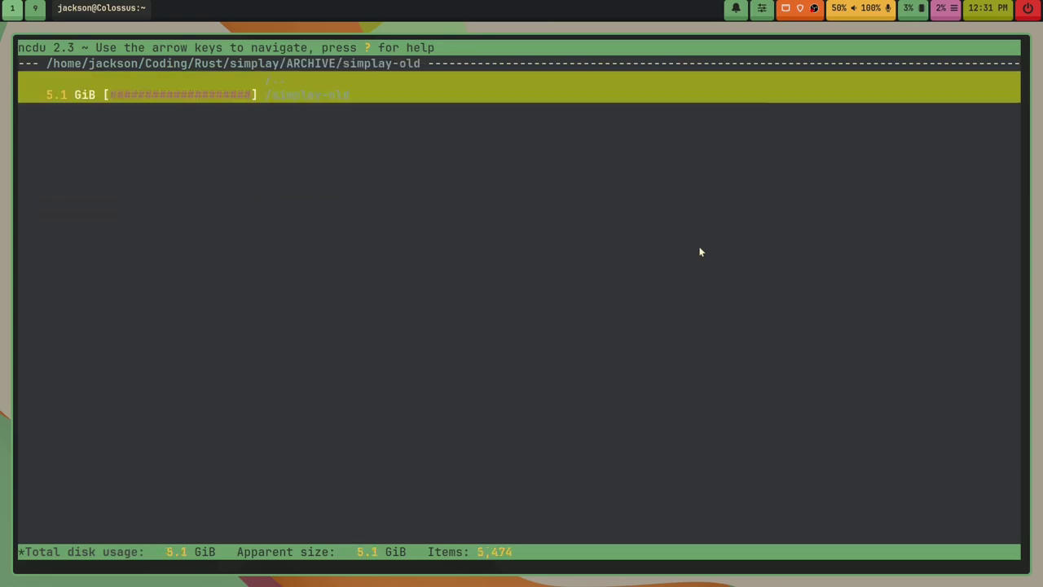
pyautogui.press('d')
pyautogui.press('Left')
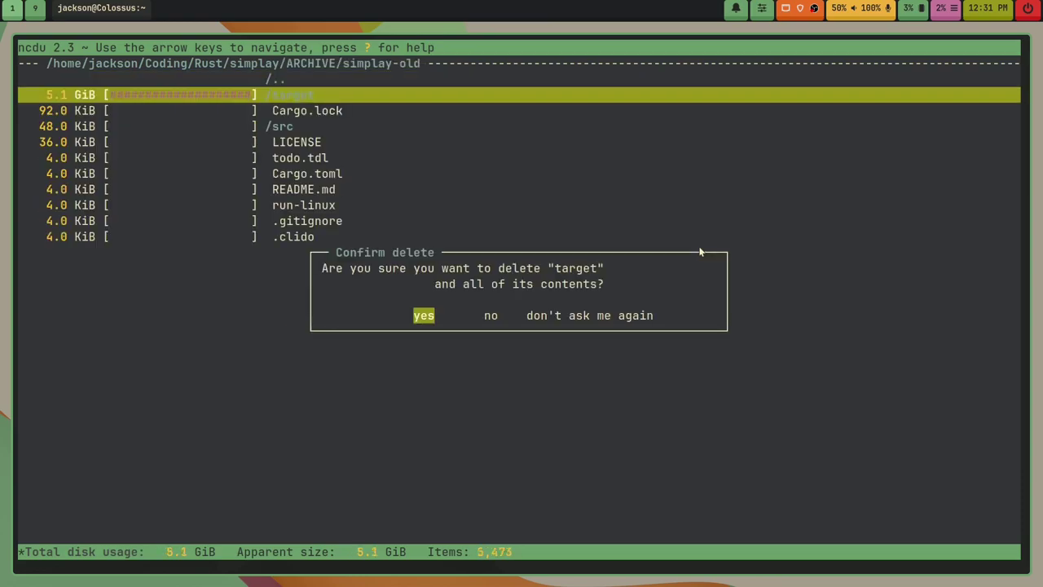
pyautogui.press('Return')
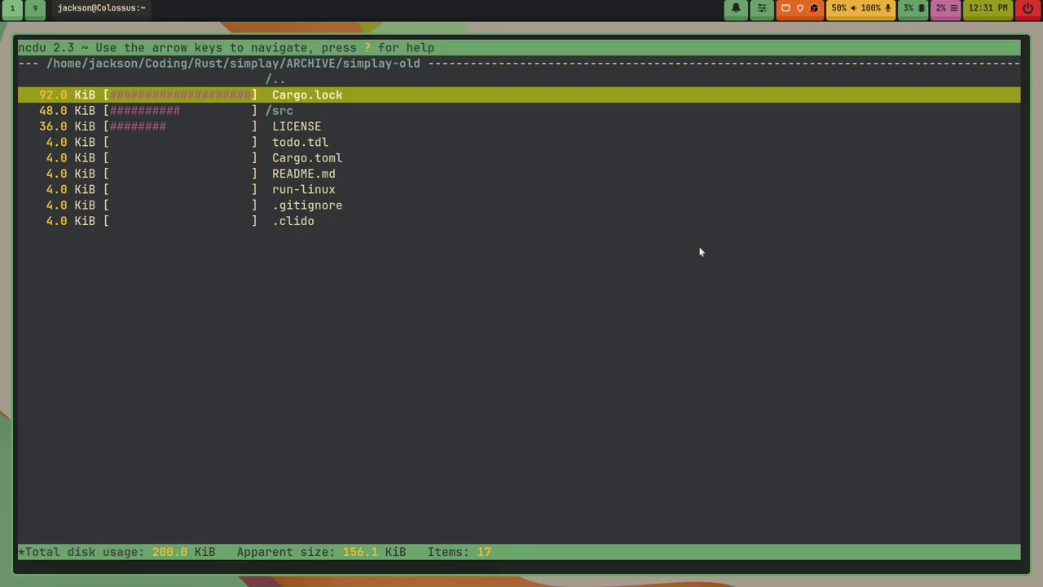
pyautogui.press('Left')
pyautogui.press('Left')
pyautogui.press('Left')
pyautogui.press('Left')
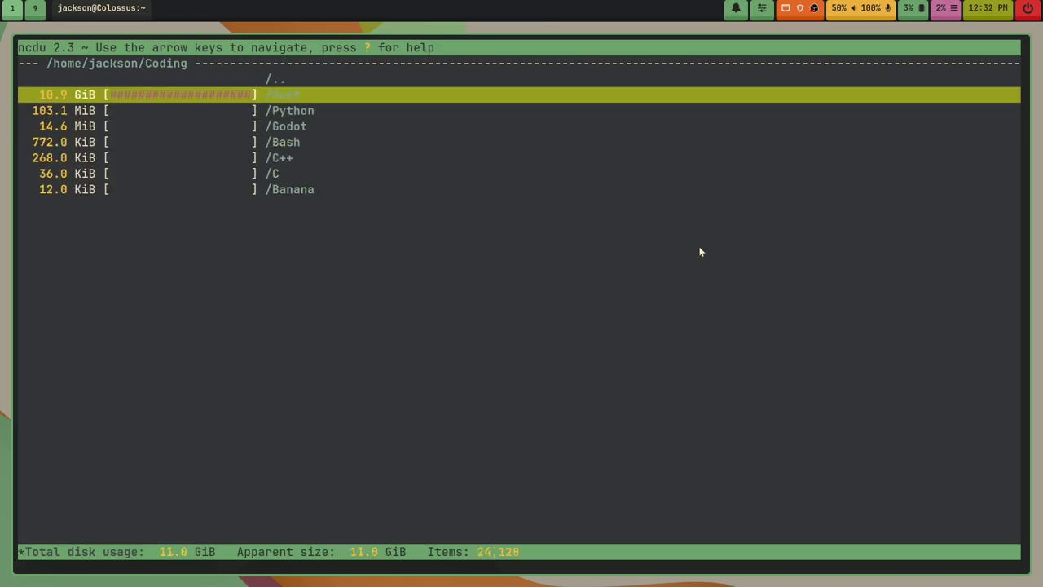
pyautogui.press('Left')
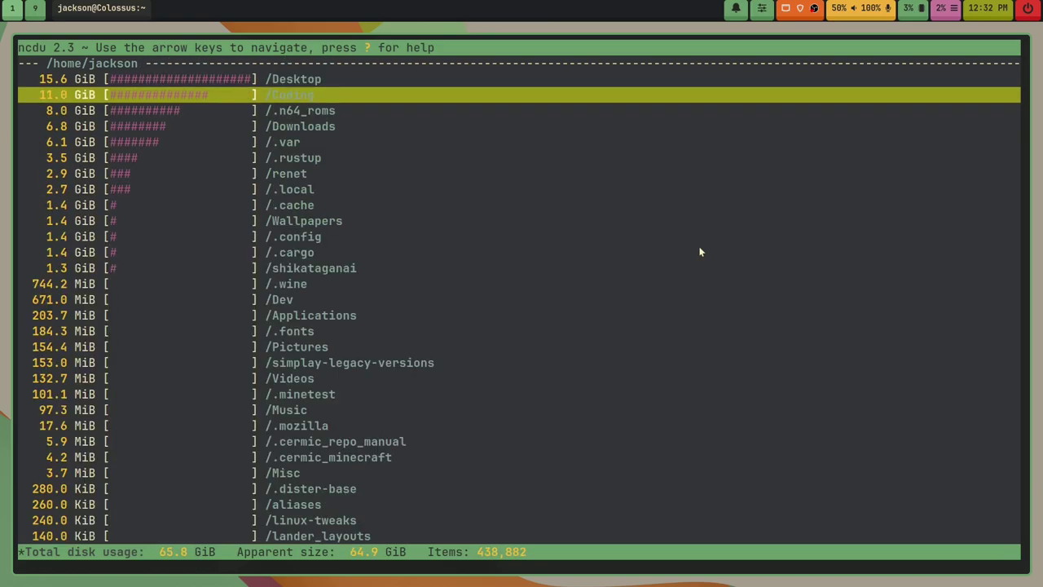
# Step: Delete the 9.3 GiB AI folder from Desktop and browse back to the home folder
pyautogui.press('Up')
pyautogui.press('Right')
pyautogui.press('Right')
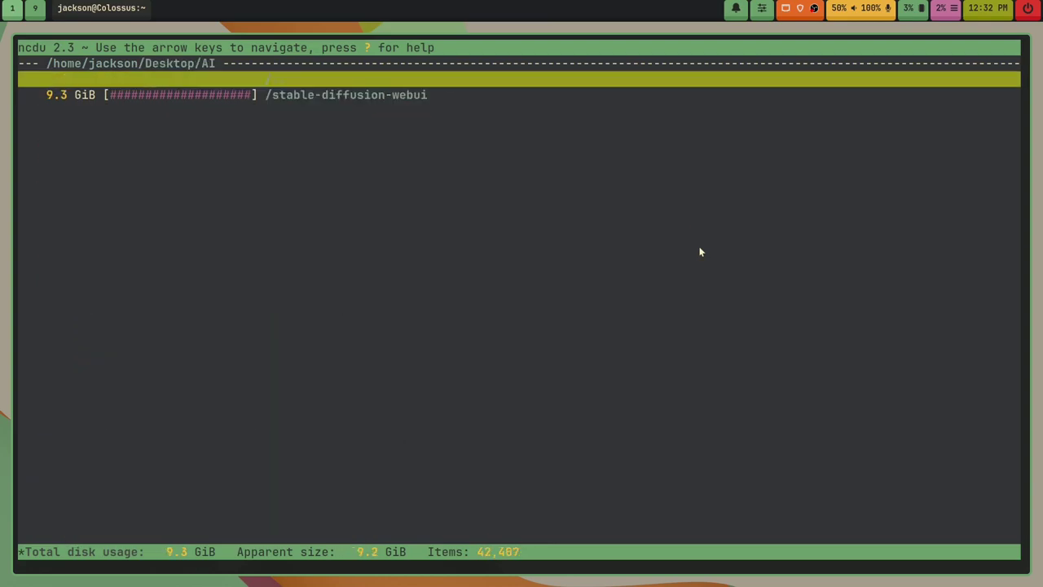
pyautogui.press('Left')
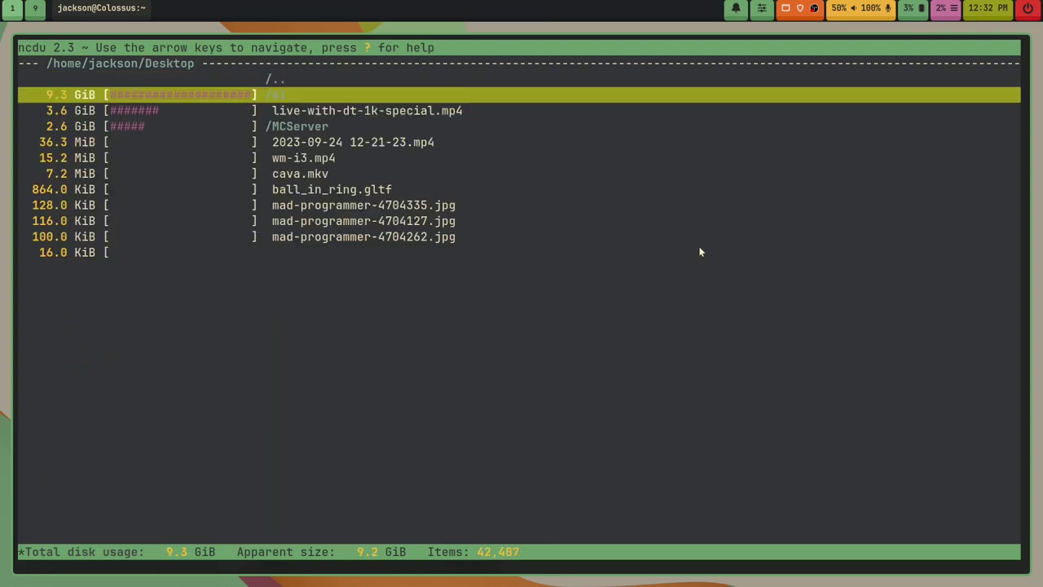
pyautogui.press('d')
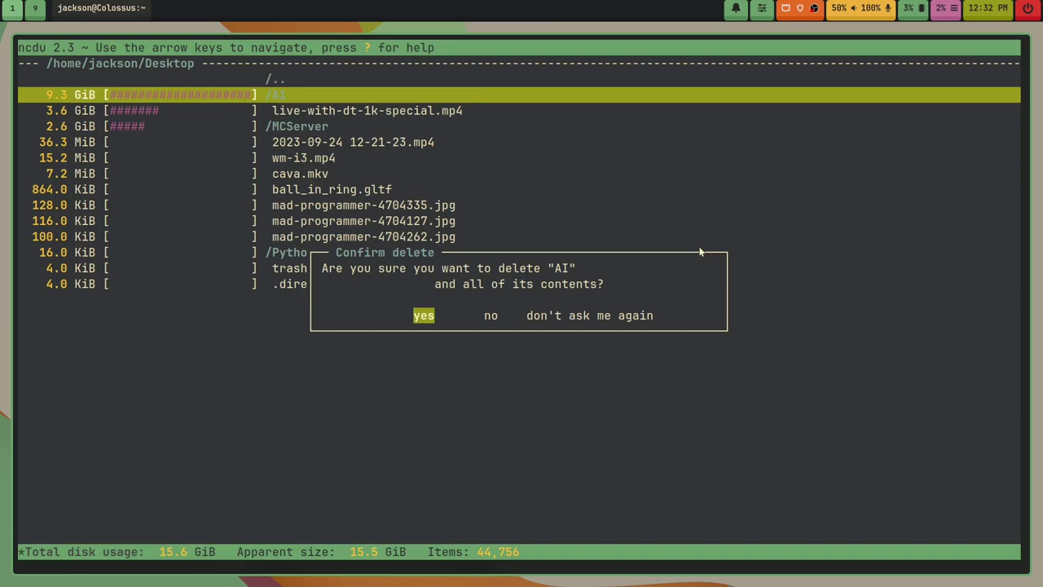
pyautogui.press('Return')
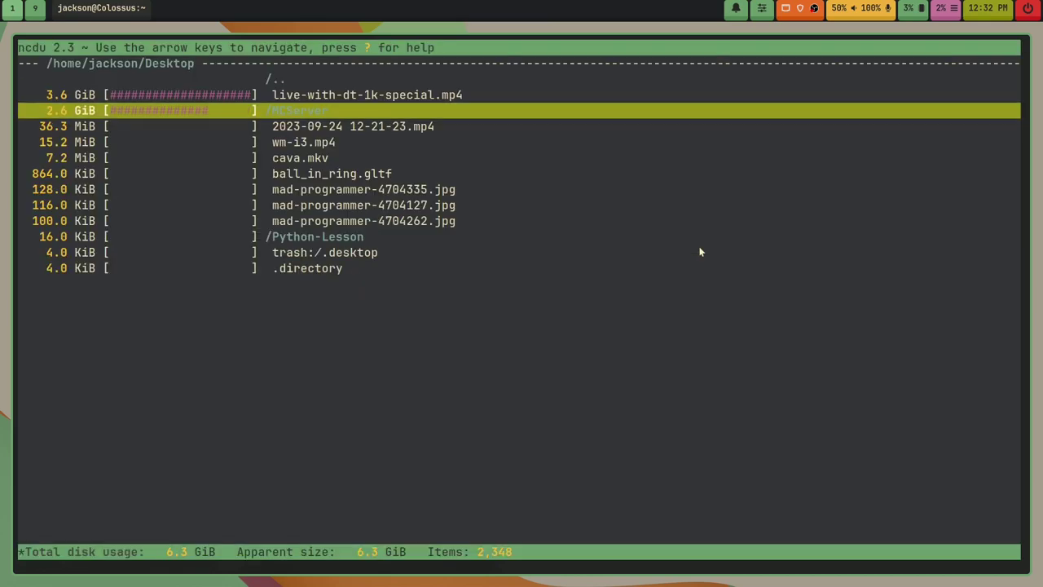
pyautogui.press('Up')
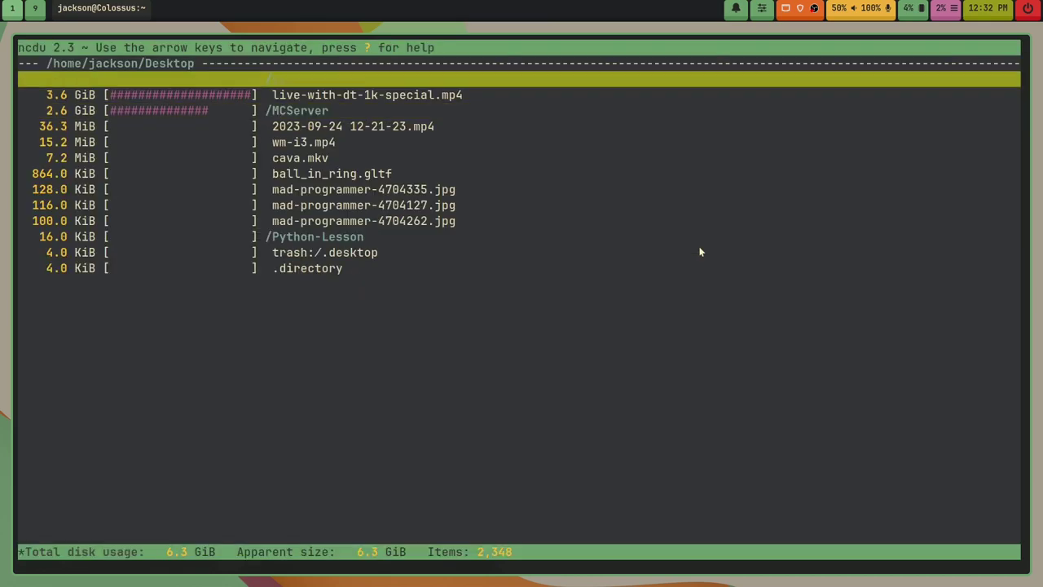
pyautogui.press('Return')
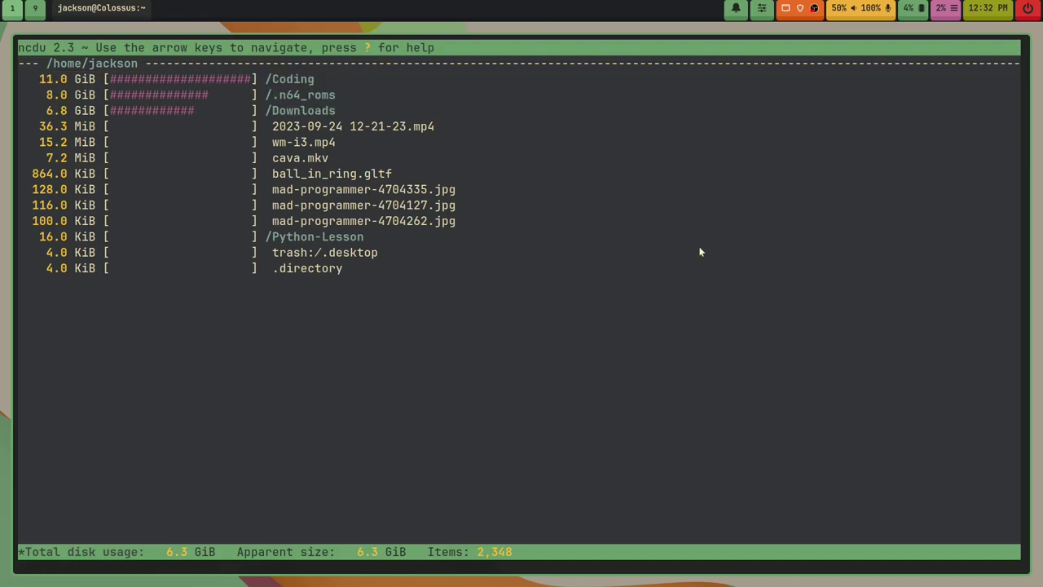
pyautogui.press('Down')
pyautogui.press('Down')
pyautogui.press('Down')
pyautogui.press('Down')
pyautogui.press('Down')
pyautogui.press('Down')
pyautogui.press('Down')
pyautogui.press('Down')
pyautogui.press('Down')
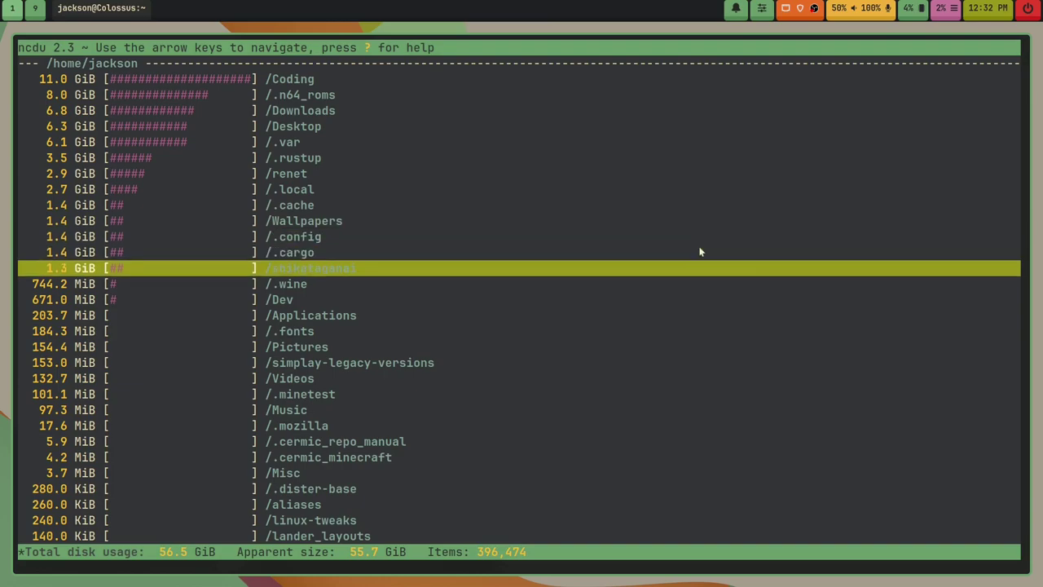
pyautogui.press('Down')
pyautogui.press('Down')
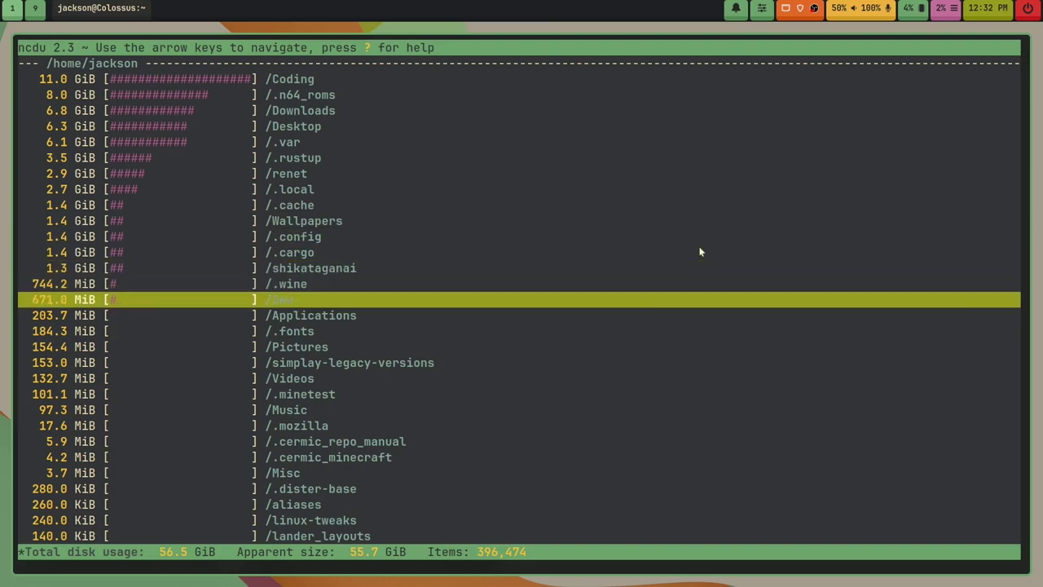
# Step: Quit ncdu, exit the terminal, and search the app launcher for Blender
pyautogui.press('q')
pyautogui.press('Return')
pyautogui.press('Return')
pyautogui.write('clear')
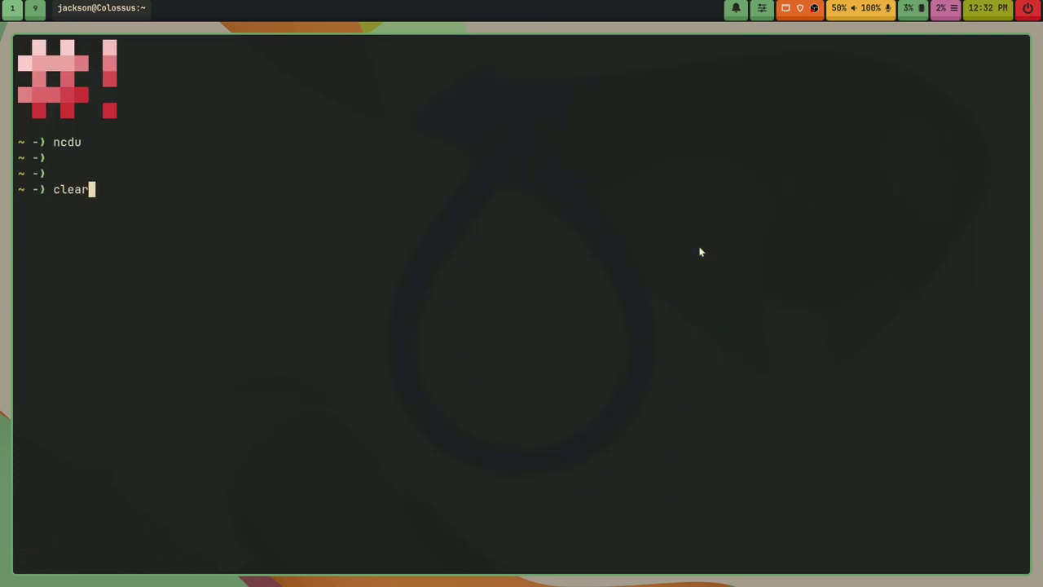
pyautogui.press('Return')
pyautogui.write('exit')
pyautogui.press('Return')
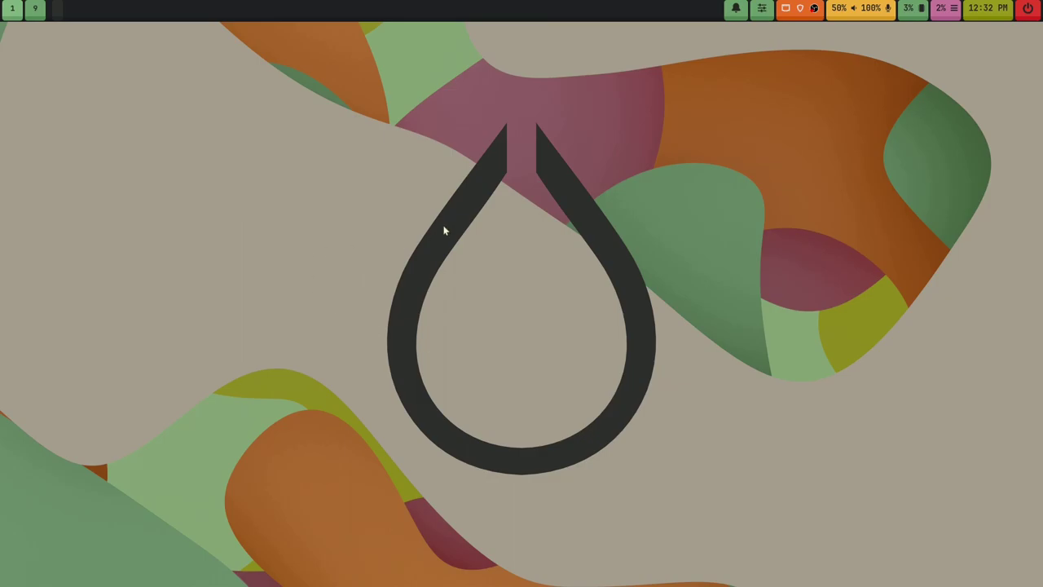
pyautogui.press('super')
pyautogui.write('blender')
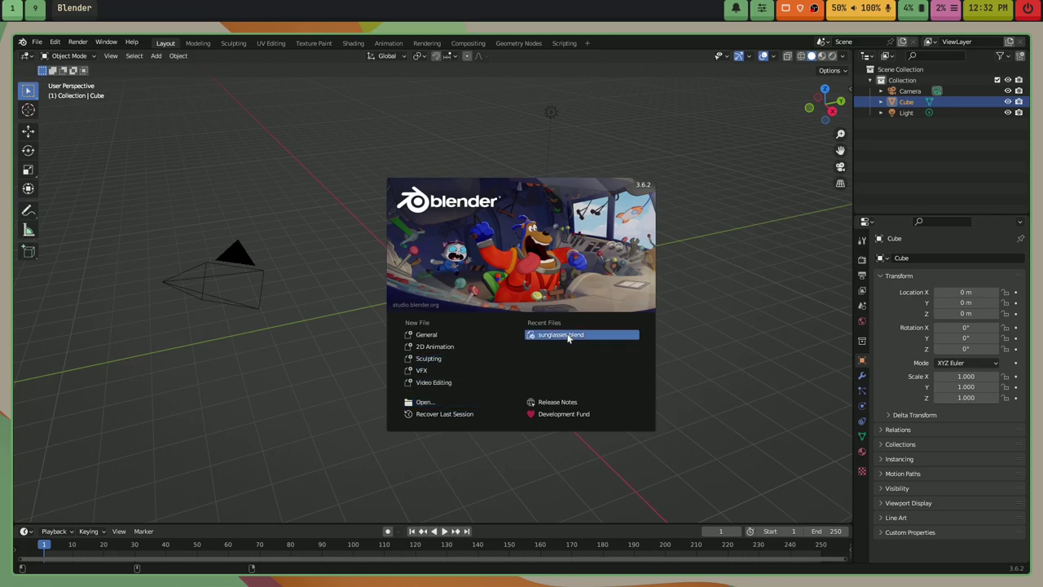
# Step: Open sunglasses.blend from Recent Files and orbit around the teal-framed sunglasses in Rendered shading
pyautogui.click(568, 336)
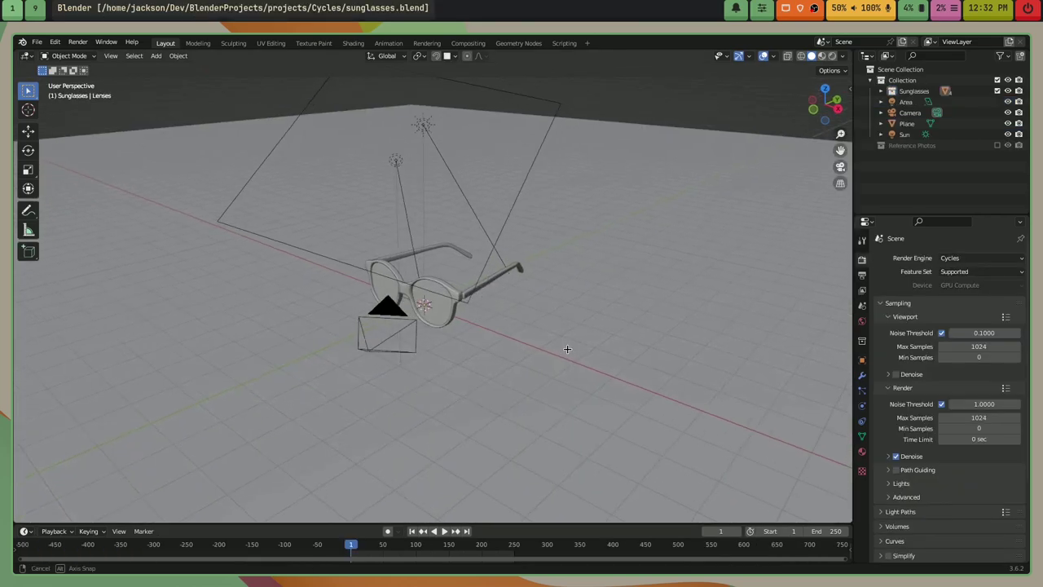
pyautogui.moveTo(567, 349)
pyautogui.mouseDown()
pyautogui.moveTo(617, 333)
pyautogui.moveTo(582, 345)
pyautogui.mouseUp()
pyautogui.scroll(5, 555, 389)
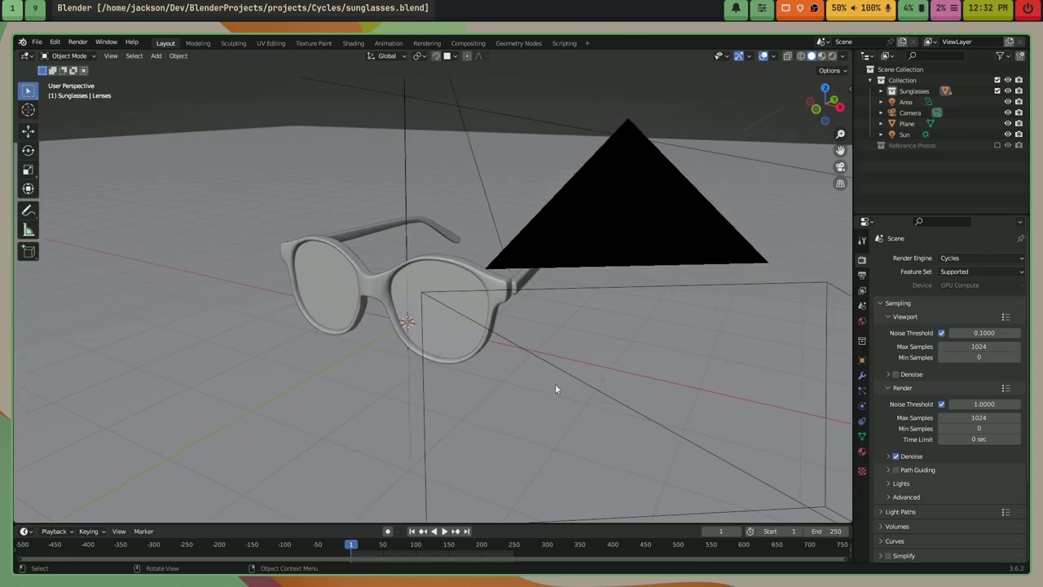
pyautogui.moveTo(555, 389); pyautogui.dragTo(371, 368)
pyautogui.click(831, 55)
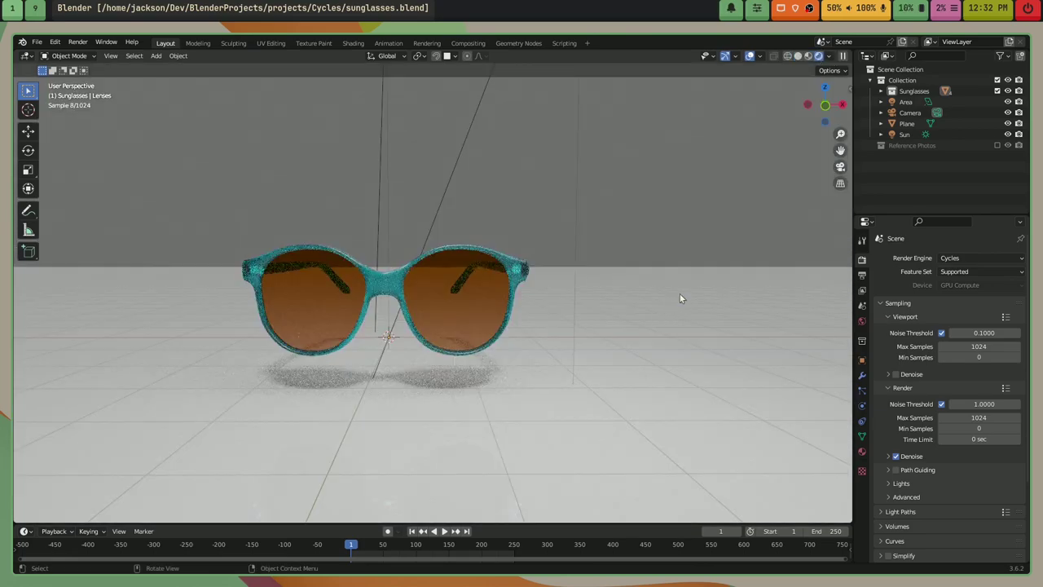
pyautogui.moveTo(679, 295); pyautogui.dragTo(655, 412)
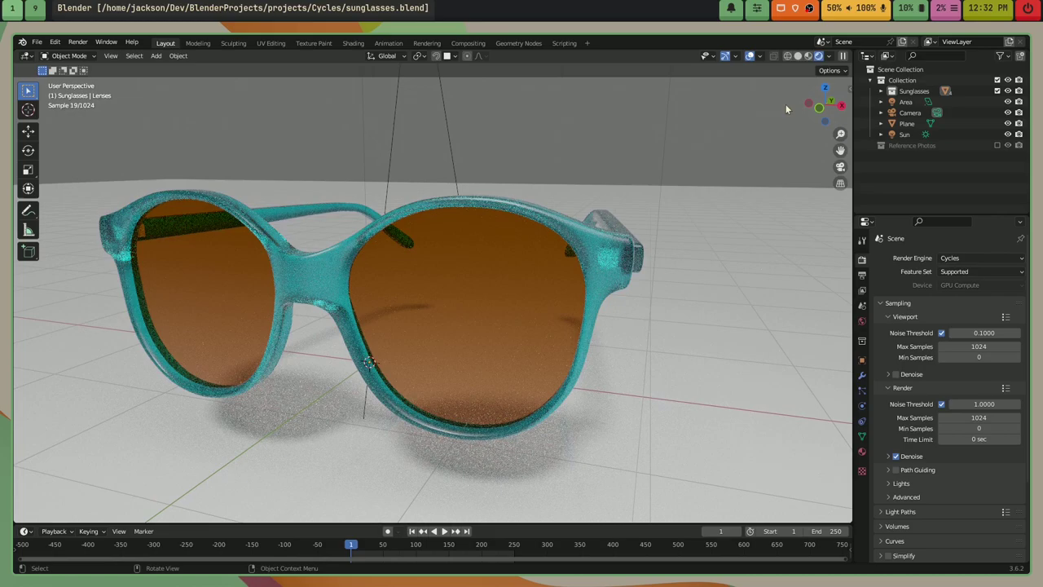
# Step: Quit Blender, relaunch it from the launcher, reopen sunglasses.blend, and quit again
pyautogui.hotkey('ctrl', 'q')
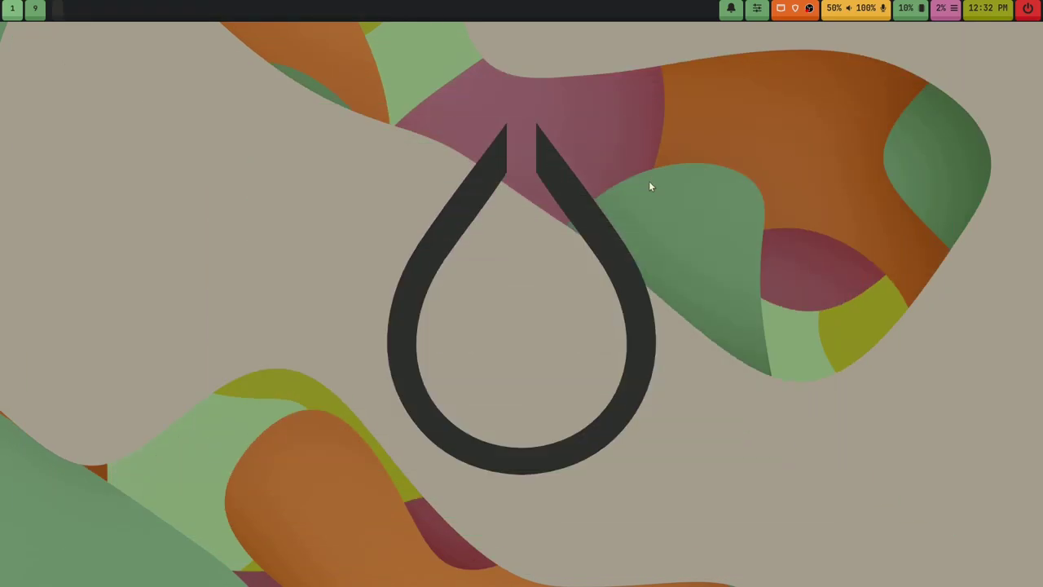
pyautogui.press('super+d')
pyautogui.write('blen')
pyautogui.press('Return')
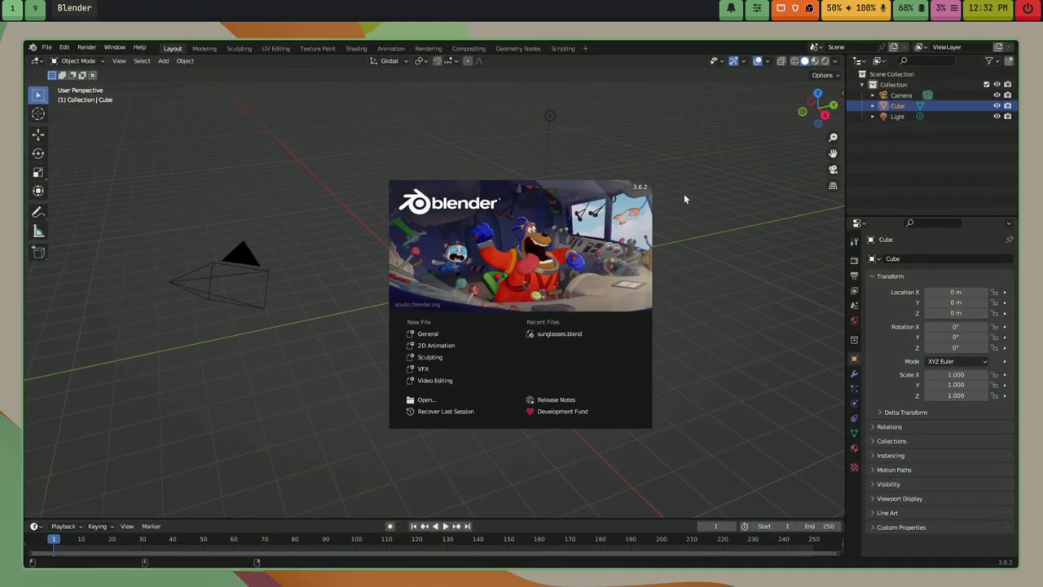
pyautogui.click(559, 333)
pyautogui.hotkey('ctrl', 'q')
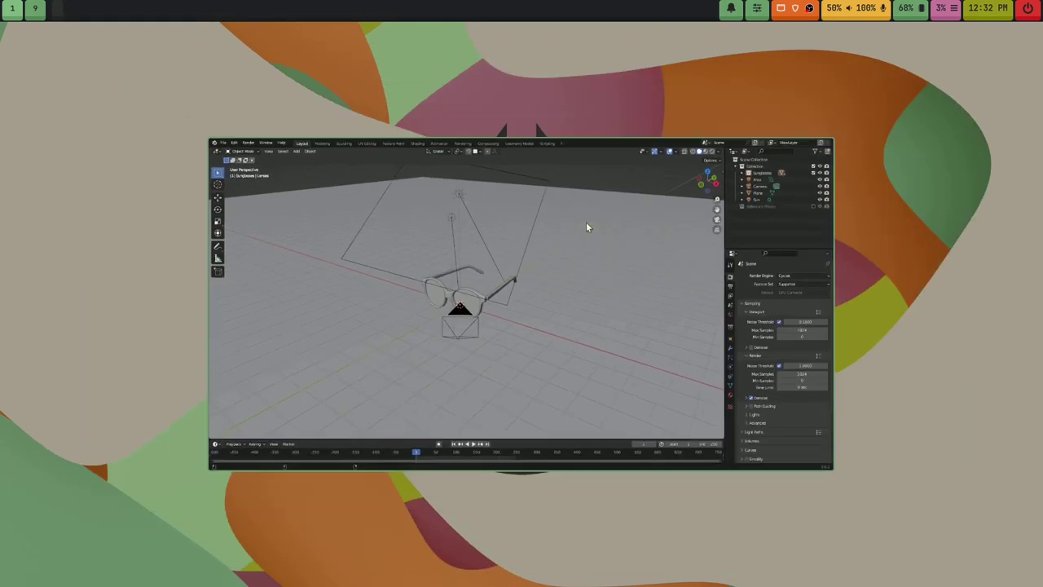
# Step: Open a terminal, change into Dev/BlenderProjects and clear the screen
pyautogui.press('super+Return')
pyautogui.write('cd ')
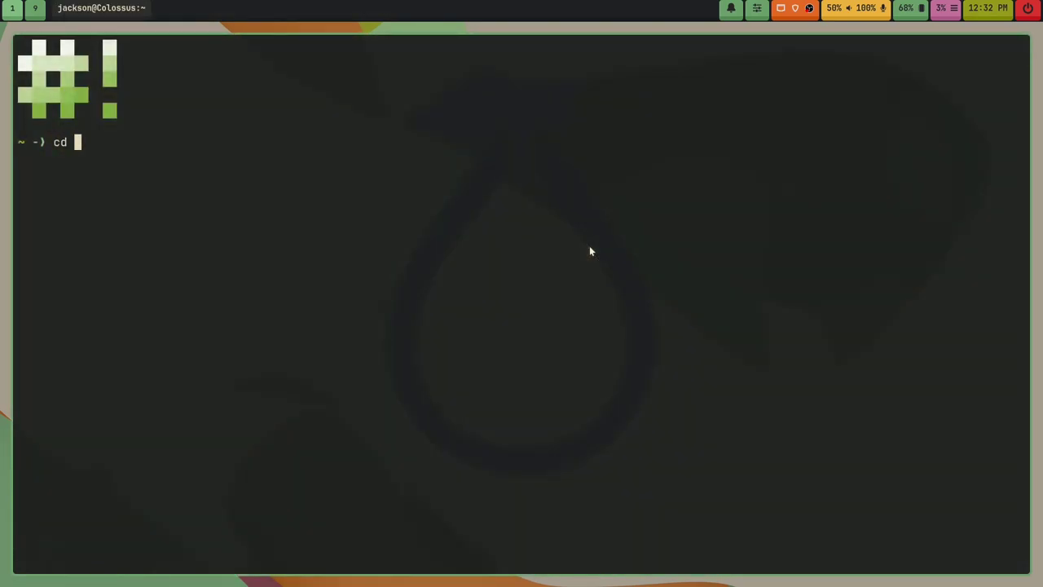
pyautogui.write('Dev/Blend')
pyautogui.press('Tab')
pyautogui.press('Return')
pyautogui.write('clear')
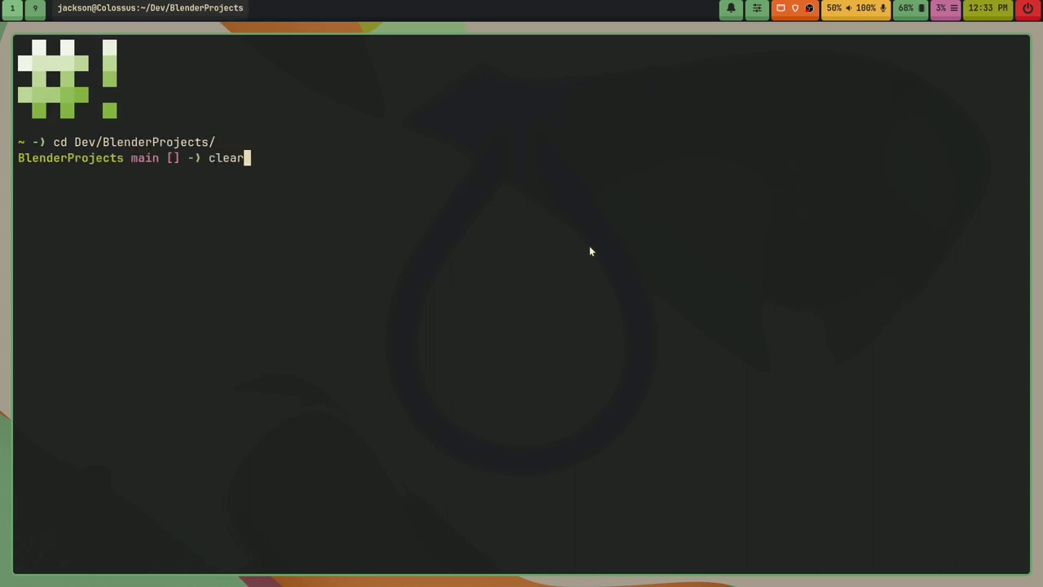
pyautogui.press('Return')
# Step: Run git pull origin main (already up to date), then exit the terminal
pyautogui.write('git pull origin main')
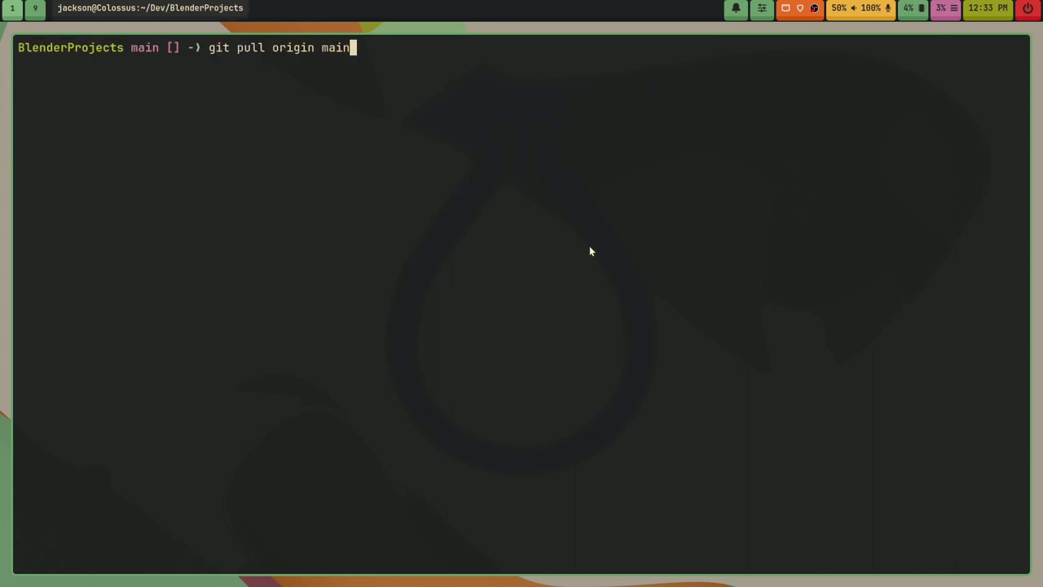
pyautogui.press('Return')
pyautogui.write('exit')
pyautogui.press('Return')
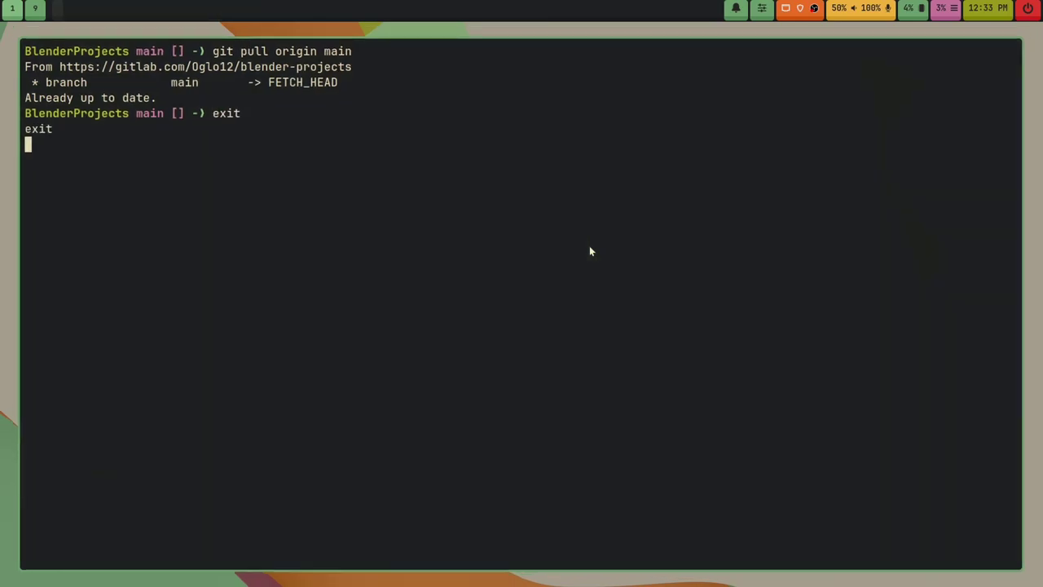
pyautogui.press('super+d')
# Step: Launch Brave and load the Blender Projects repository page on gitlab.com
pyautogui.write('brave')
pyautogui.press('Return')
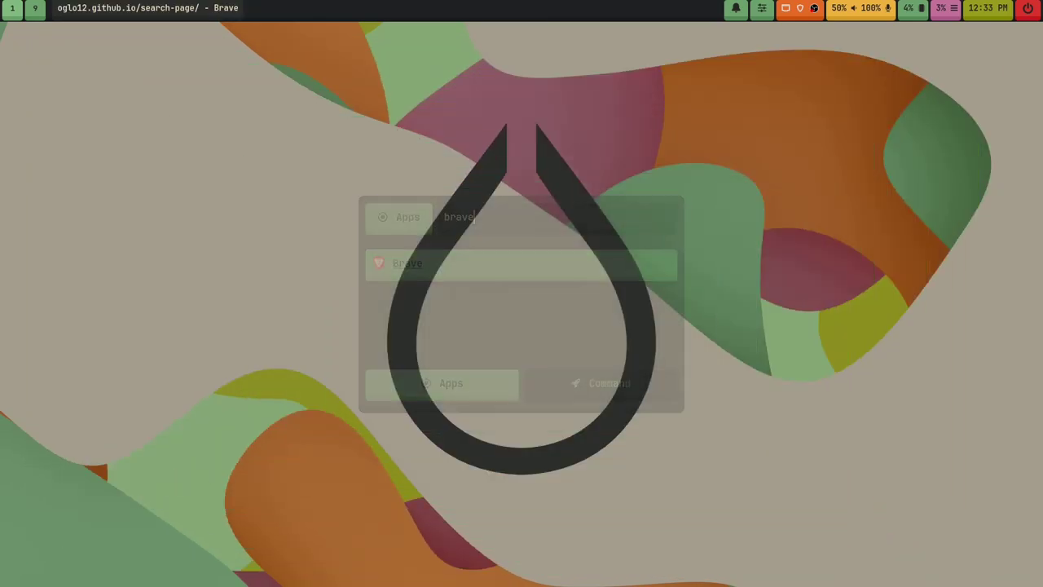
pyautogui.click(484, 63)
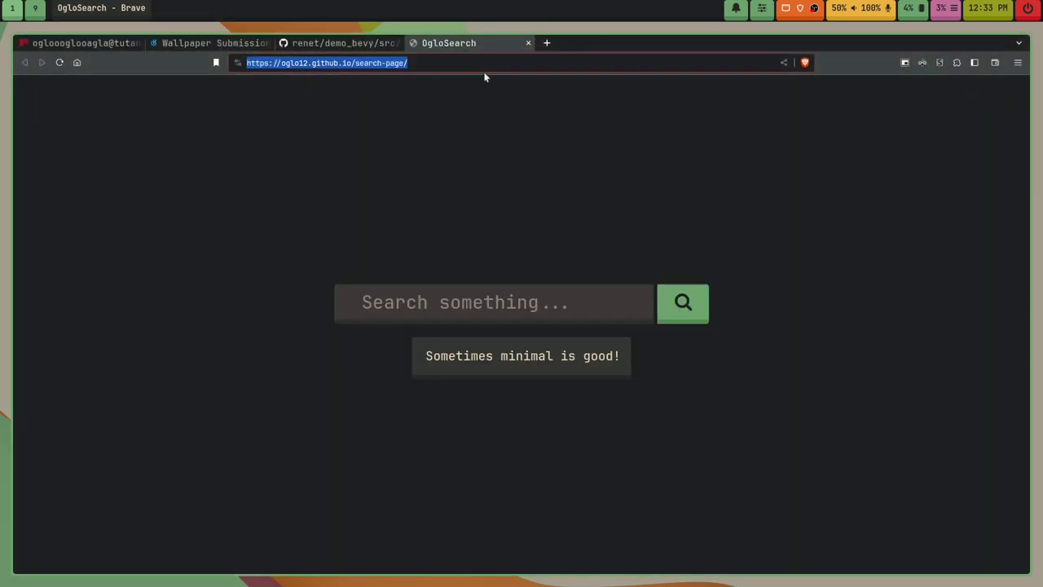
pyautogui.write('gitl')
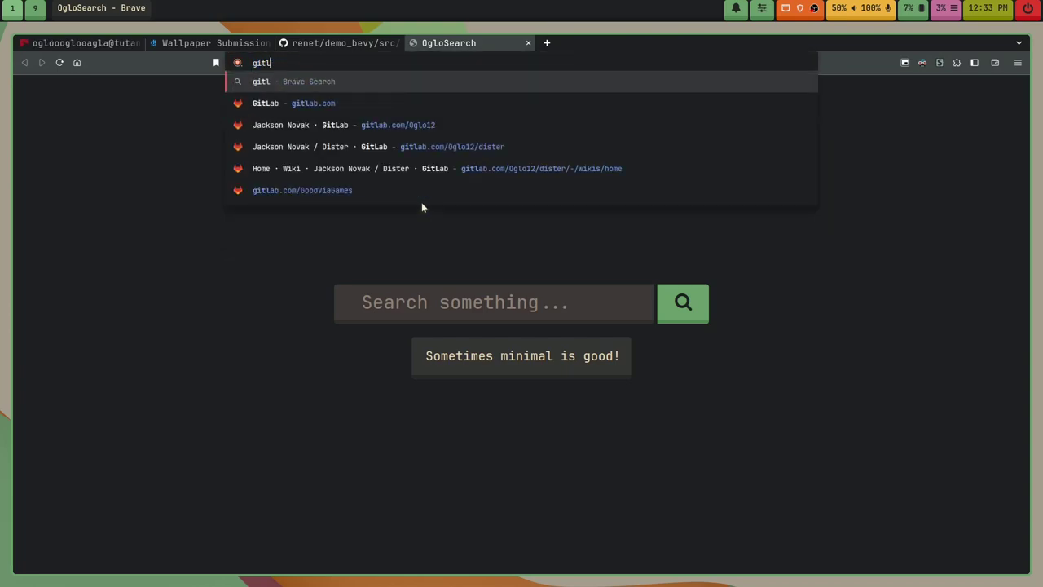
pyautogui.write('ab.com/Oghlo')
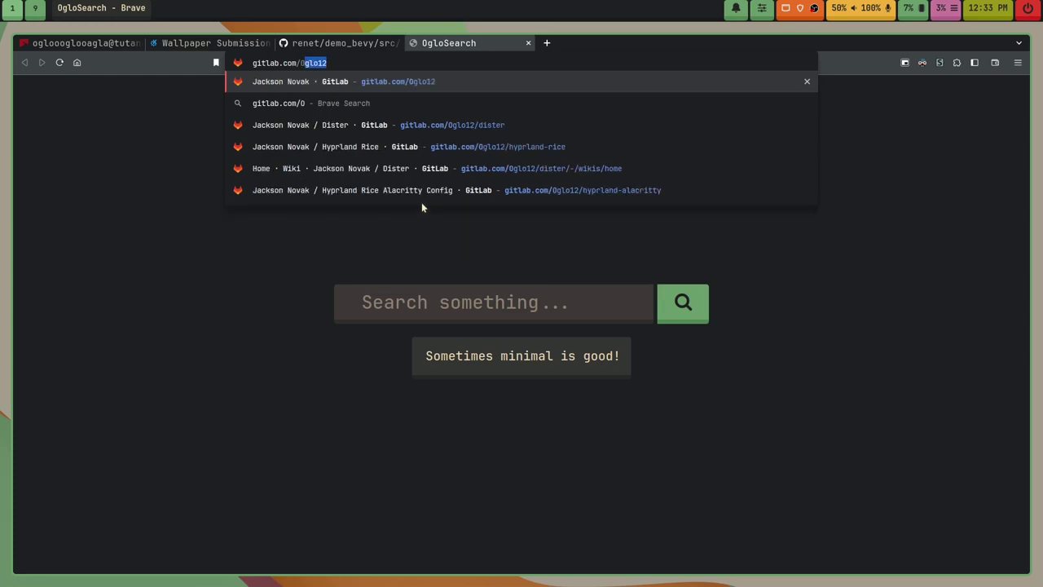
pyautogui.press('BackSpace')
pyautogui.press('BackSpace')
pyautogui.press('BackSpace')
pyautogui.write('lo23/')
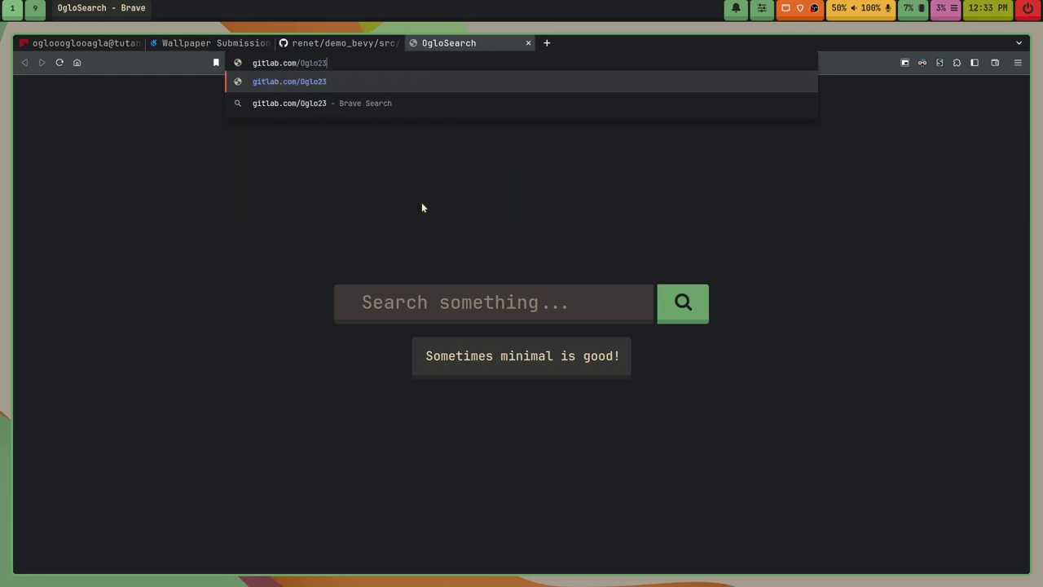
pyautogui.press('BackSpace')
pyautogui.press('BackSpace')
pyautogui.press('BackSpace')
pyautogui.write('12/')
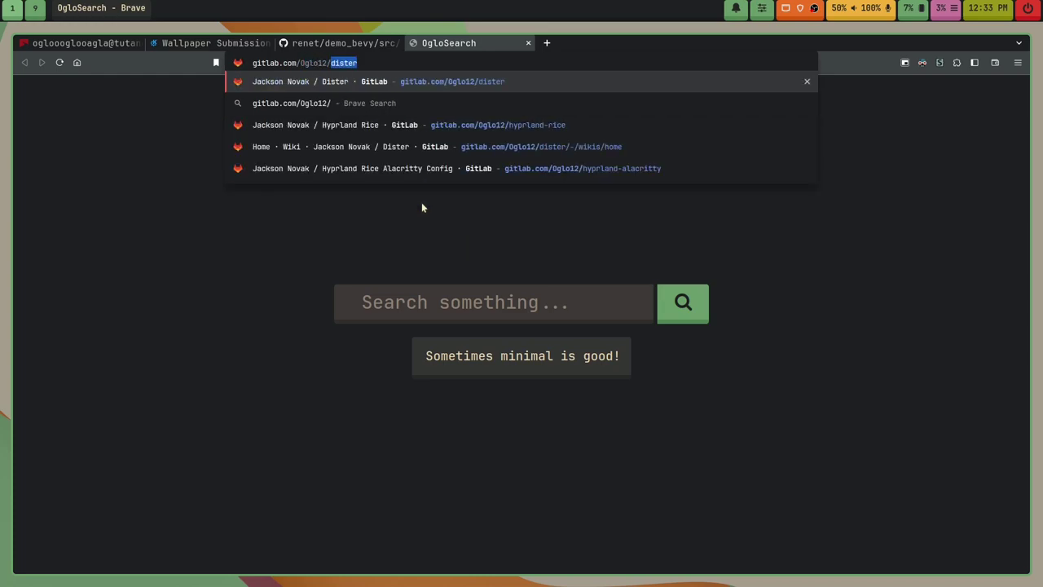
pyautogui.write('blender')
pyautogui.press('Return')
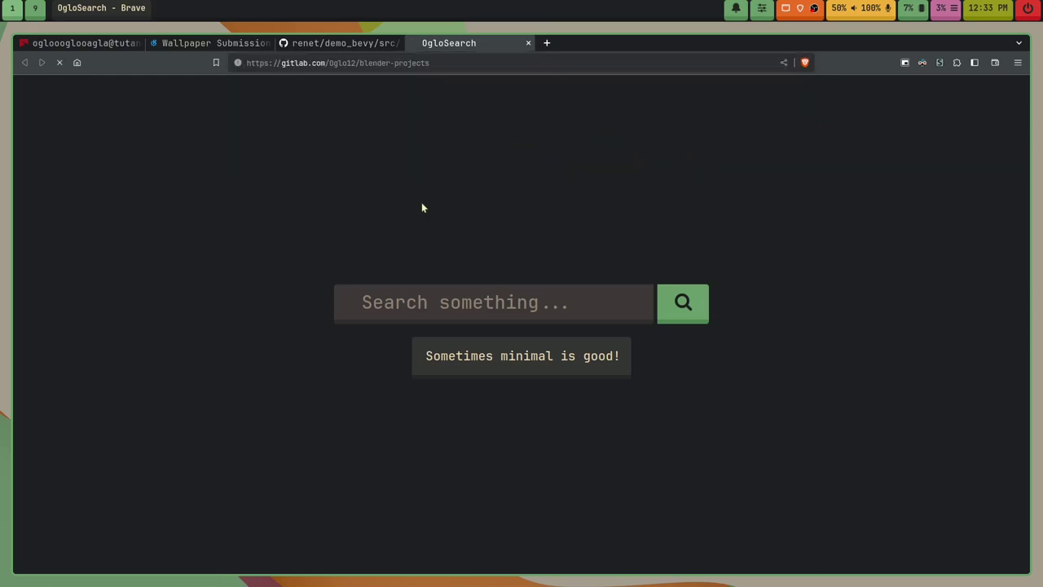
# Step: Browse the projects folder's 4K-Wallpapers and Contests/Wallpapers/KDE/6 subfolders, returning via breadcrumbs
pyautogui.scroll(-3, 304, 340)
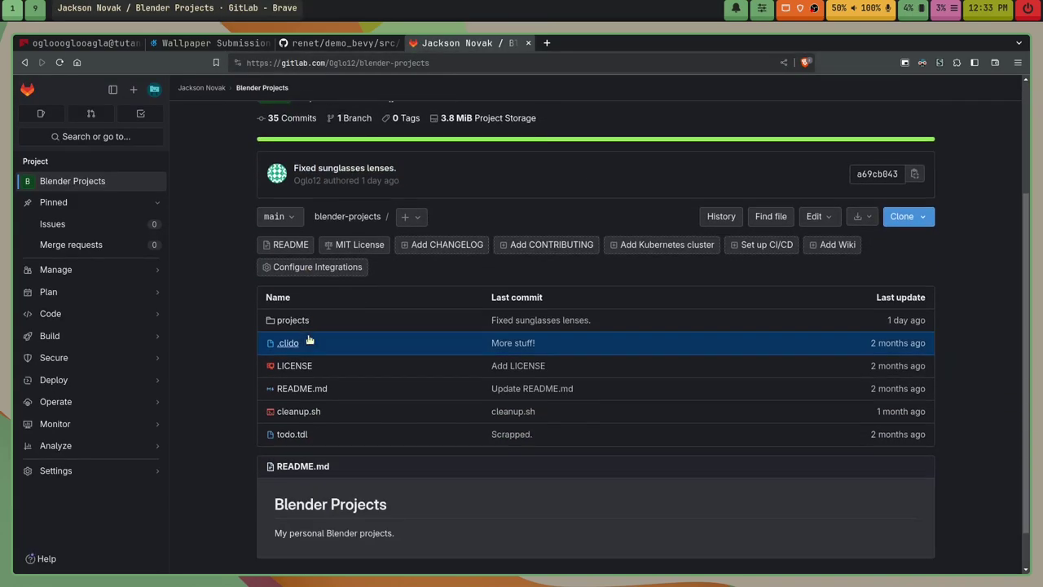
pyautogui.click(292, 286)
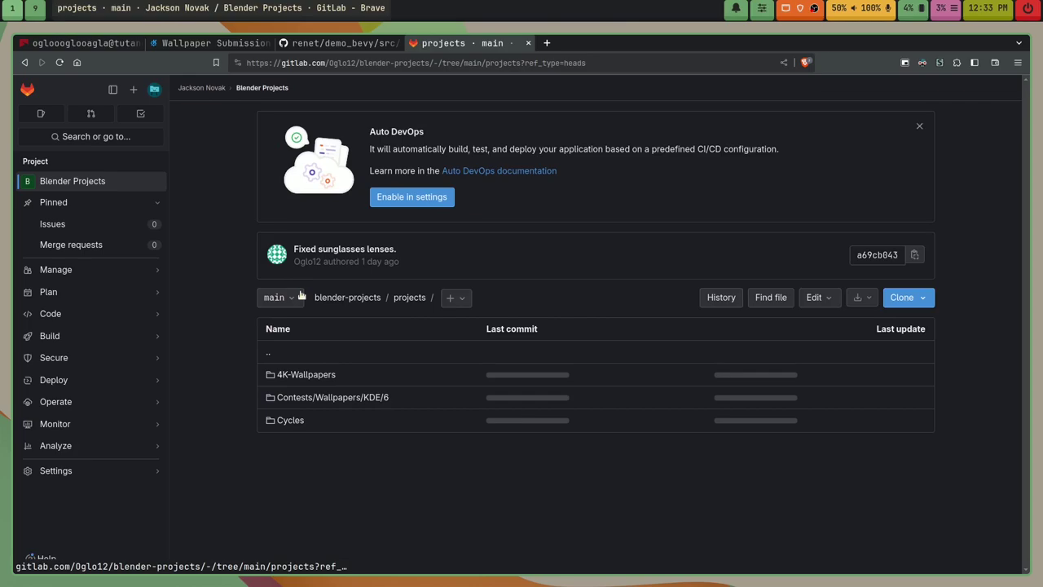
pyautogui.click(299, 374)
pyautogui.scroll(-5, 303, 373)
pyautogui.scroll(5, 303, 350)
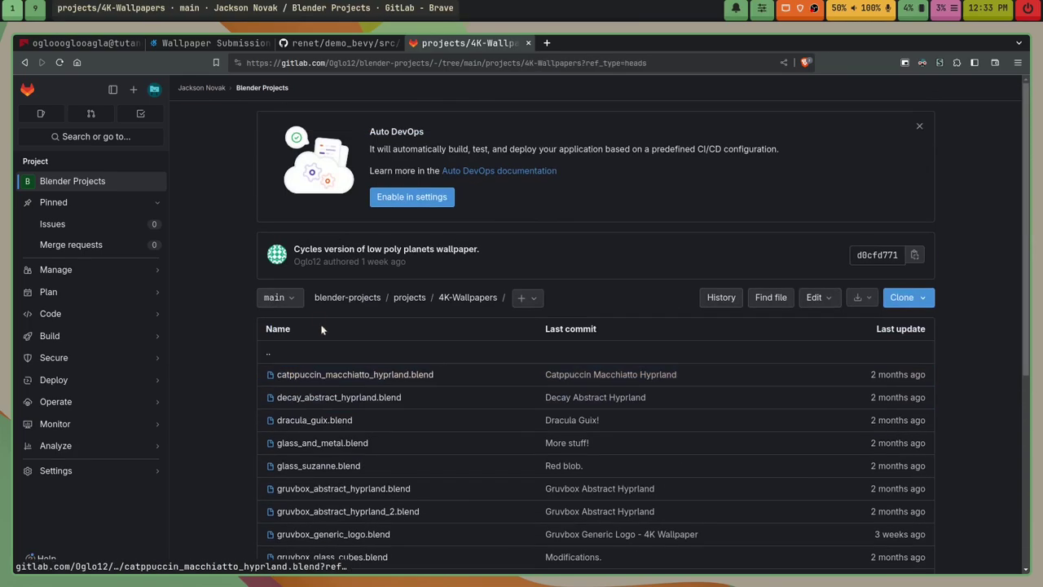
pyautogui.click(409, 297)
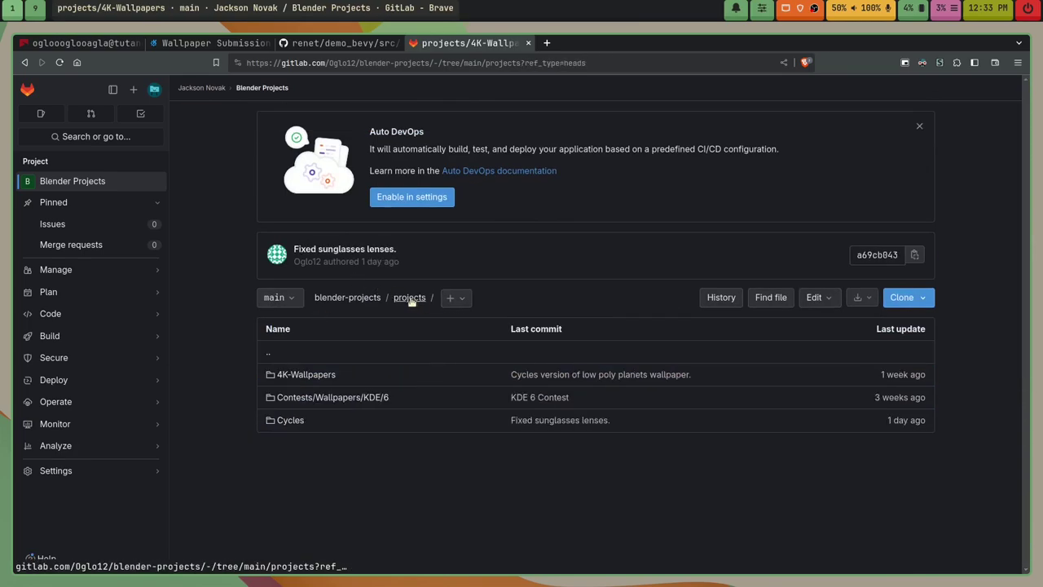
pyautogui.click(345, 397)
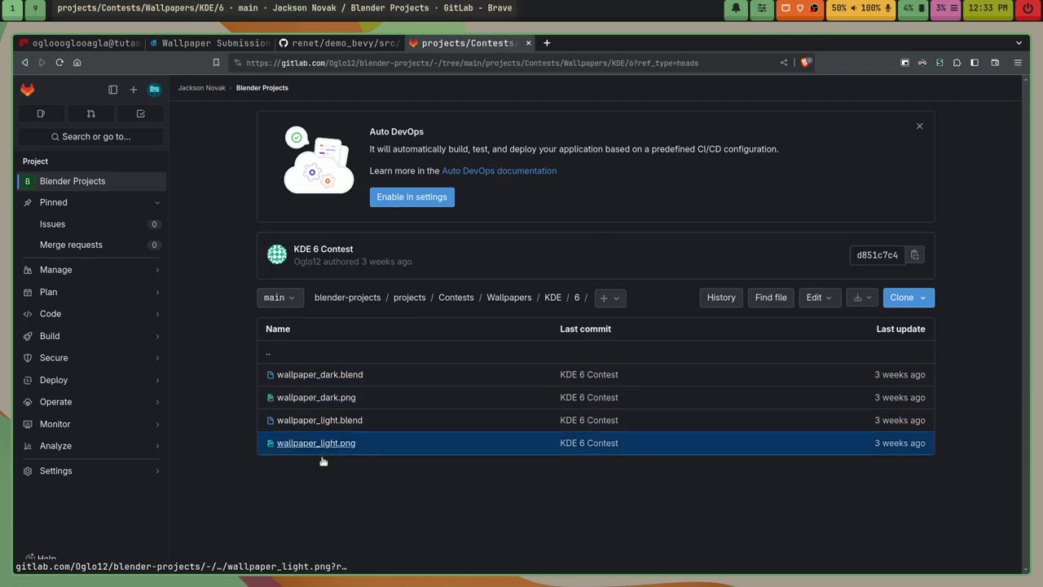
pyautogui.click(505, 298)
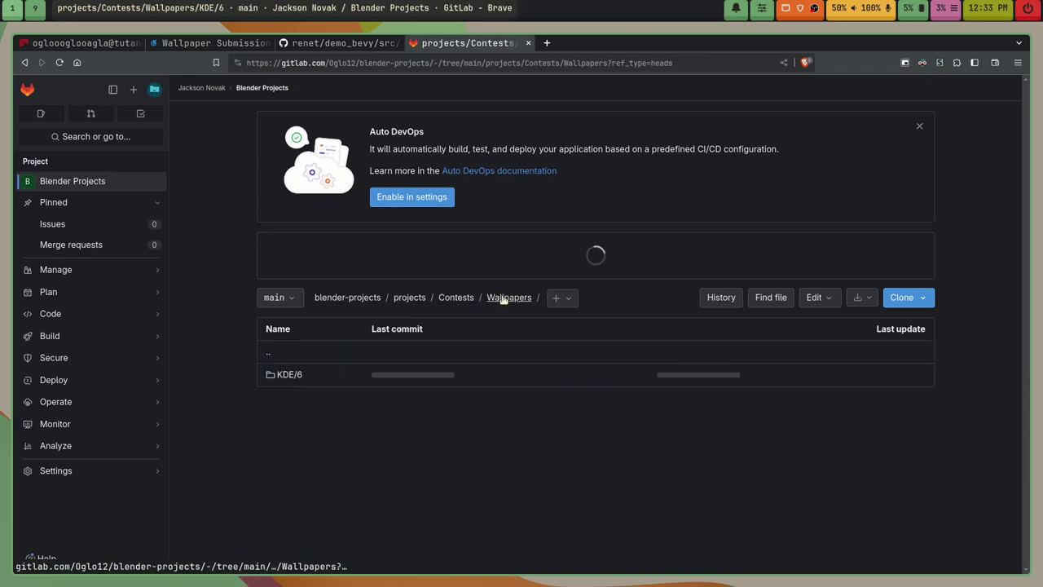
pyautogui.click(457, 297)
pyautogui.click(407, 297)
# Step: Look through the Cycles folder, then replace the GitLab tab with a new OgloSearch tab
pyautogui.click(290, 422)
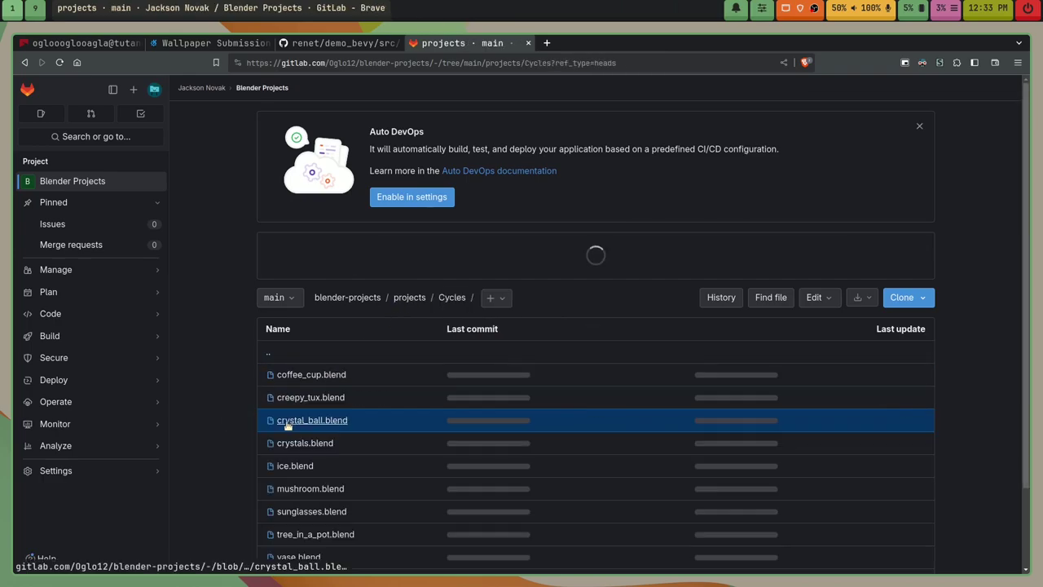
pyautogui.scroll(-3, 295, 414)
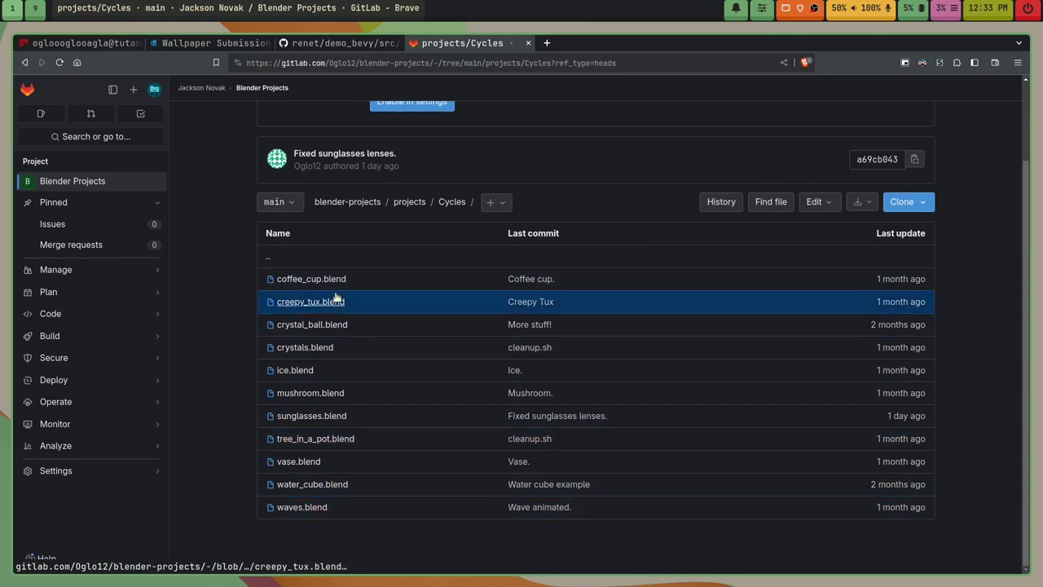
pyautogui.scroll(3, 466, 466)
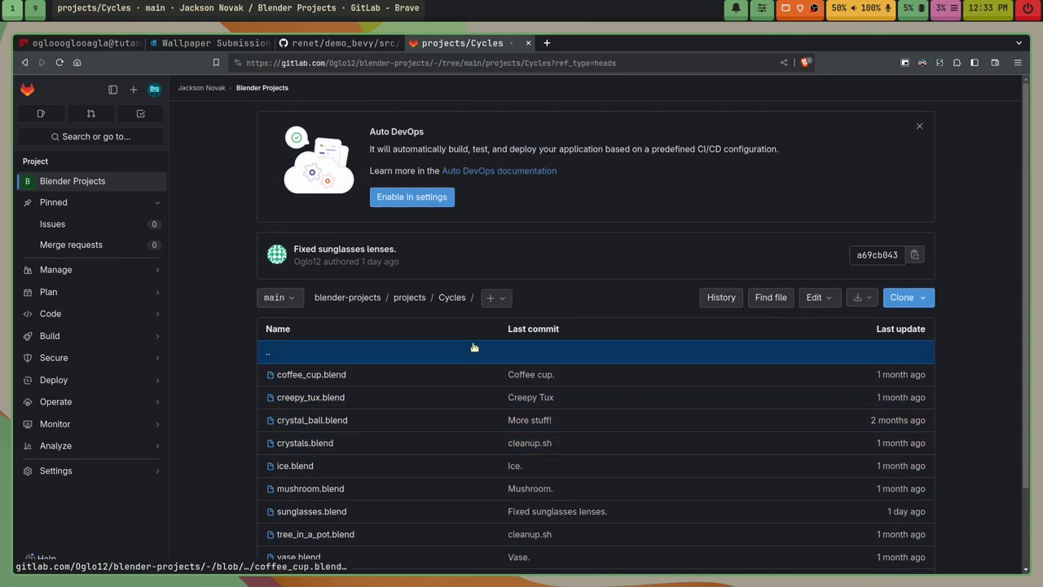
pyautogui.click(545, 44)
pyautogui.click(528, 43)
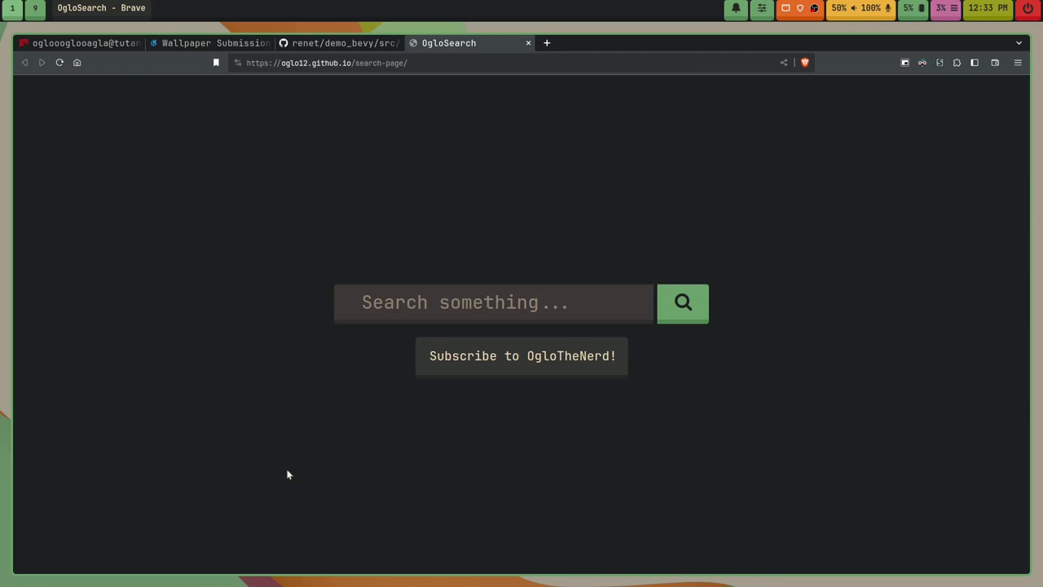
# Step: Close the Brave window with super+q, leaving the bare wallpaper
pyautogui.press('super+q')
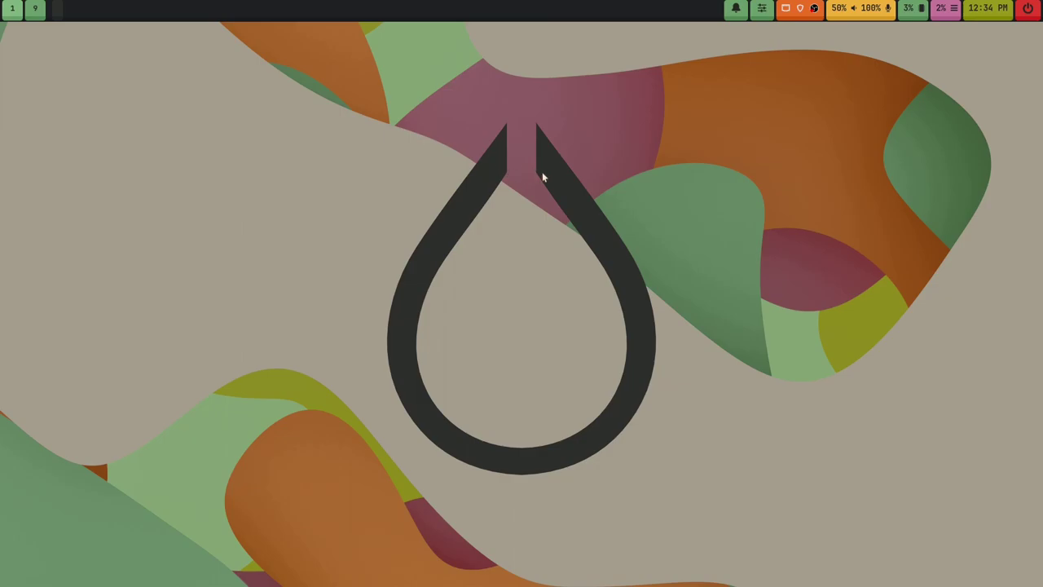
# Step: Launch Brave and load the oglo.dev website
pyautogui.press('super+d')
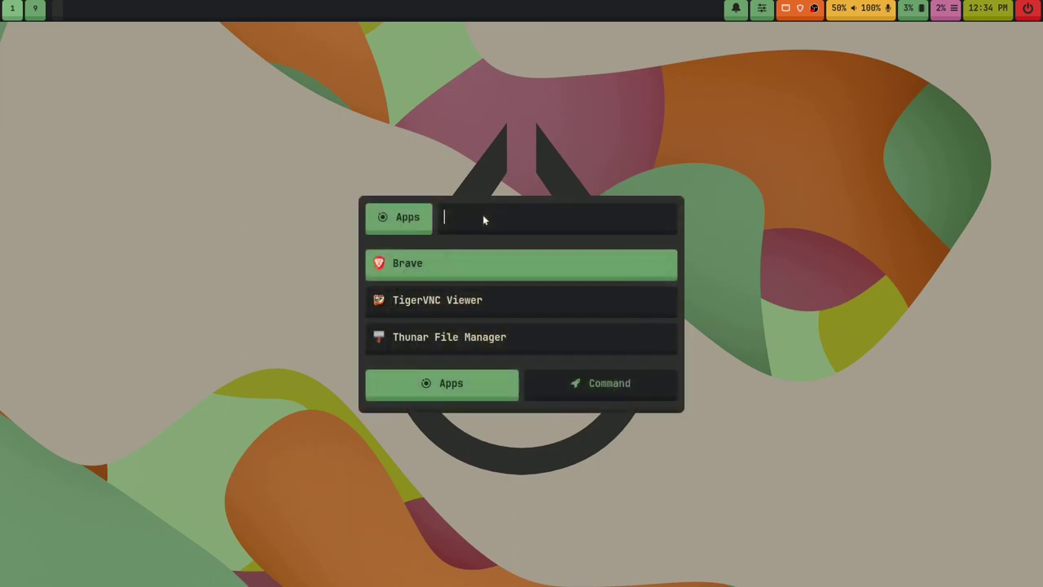
pyautogui.press('Return')
pyautogui.click(504, 62)
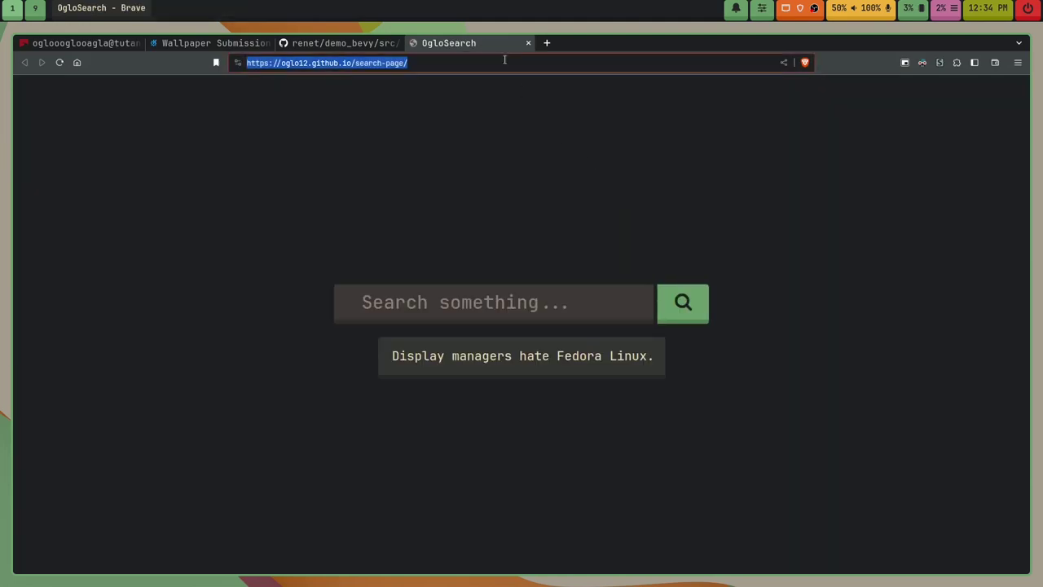
pyautogui.write('oglo')
pyautogui.press('Return')
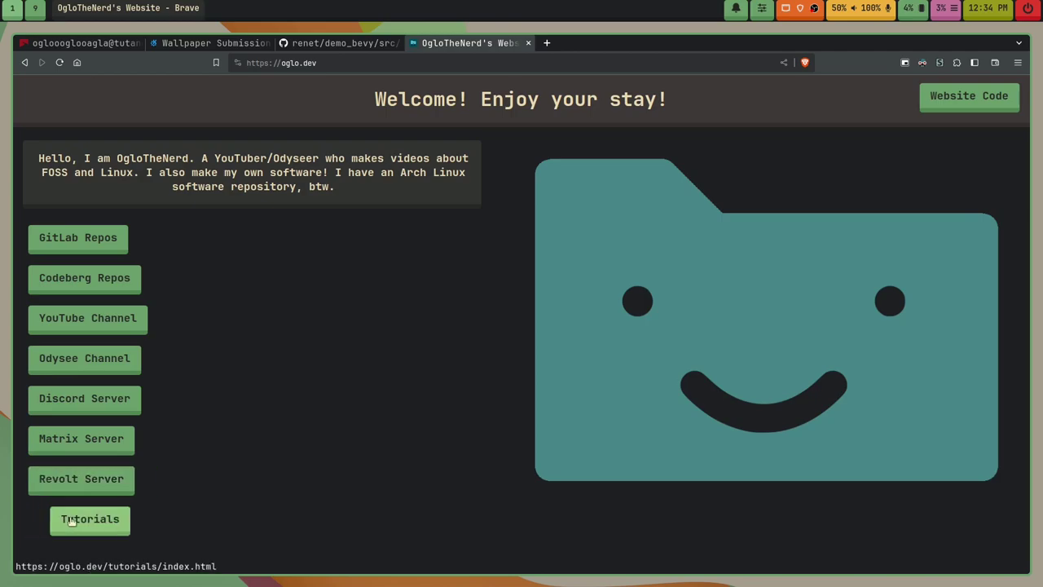
# Step: Read the 'Save your system with SysRQ!' tutorial from Tutorials, then close the tab and browser
pyautogui.click(87, 525)
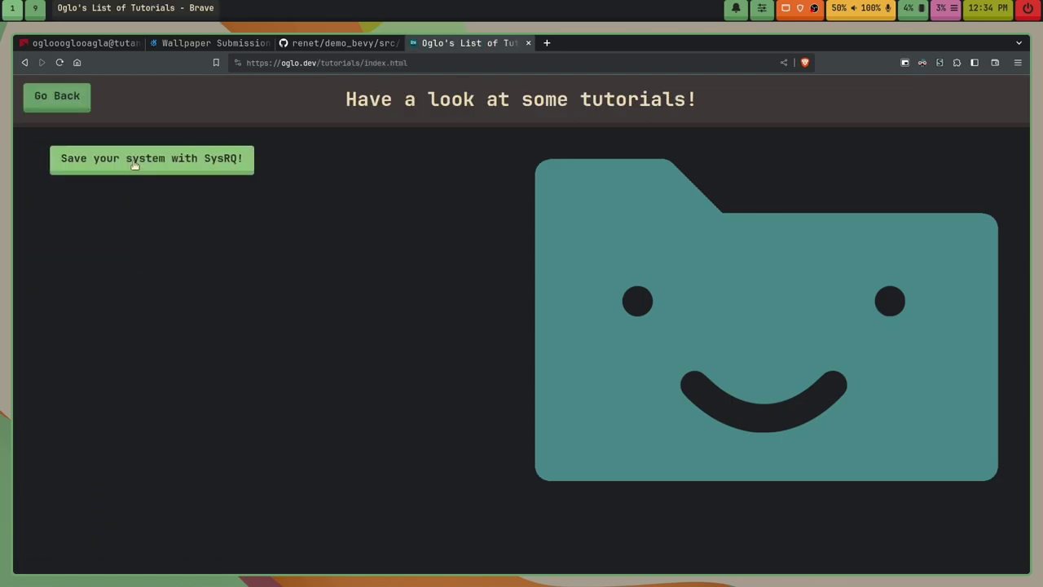
pyautogui.click(195, 161)
pyautogui.scroll(-12, 248, 279)
pyautogui.scroll(15, 248, 279)
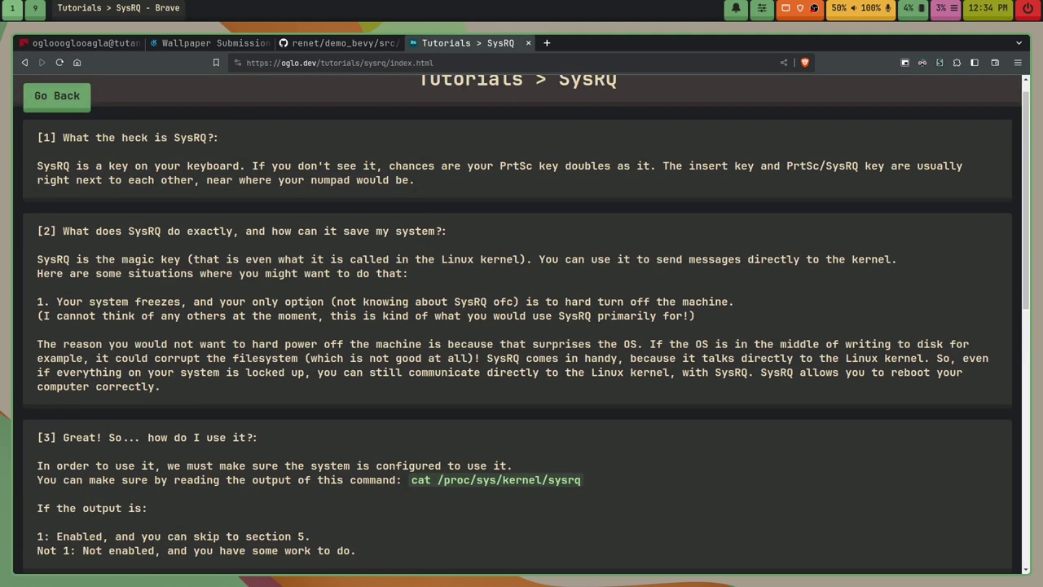
pyautogui.click(547, 43)
pyautogui.click(527, 43)
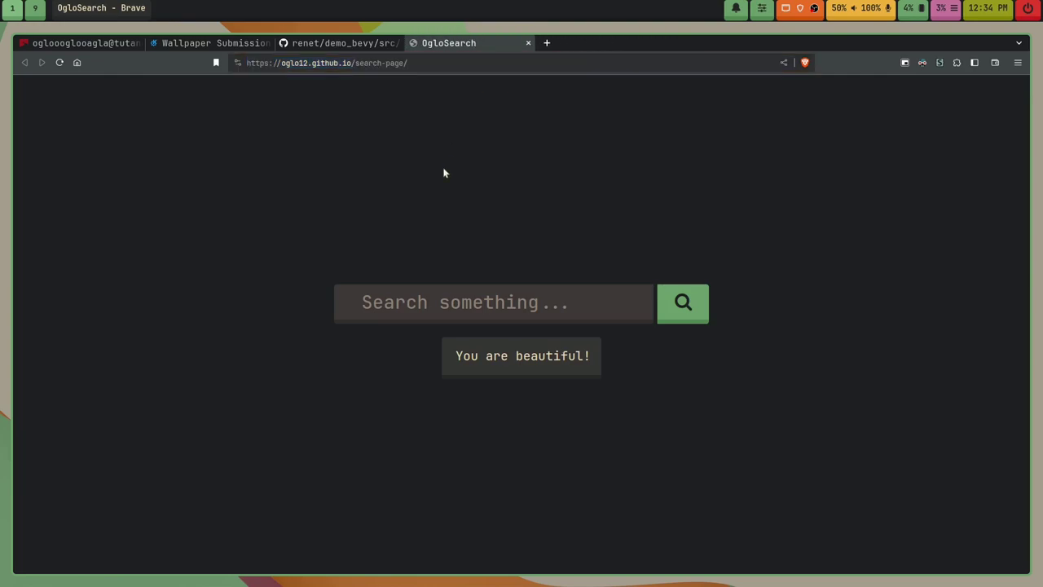
pyautogui.press('super+q')
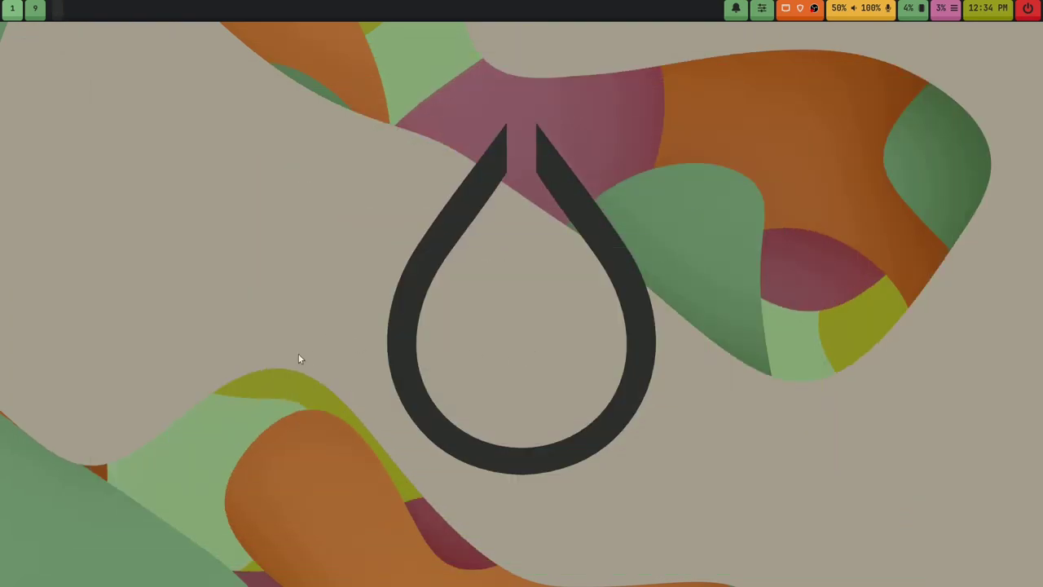
# Step: Run fastfetch in a new Alacritty terminal, select its output, then clear the screen and exit
pyautogui.press('super+Return')
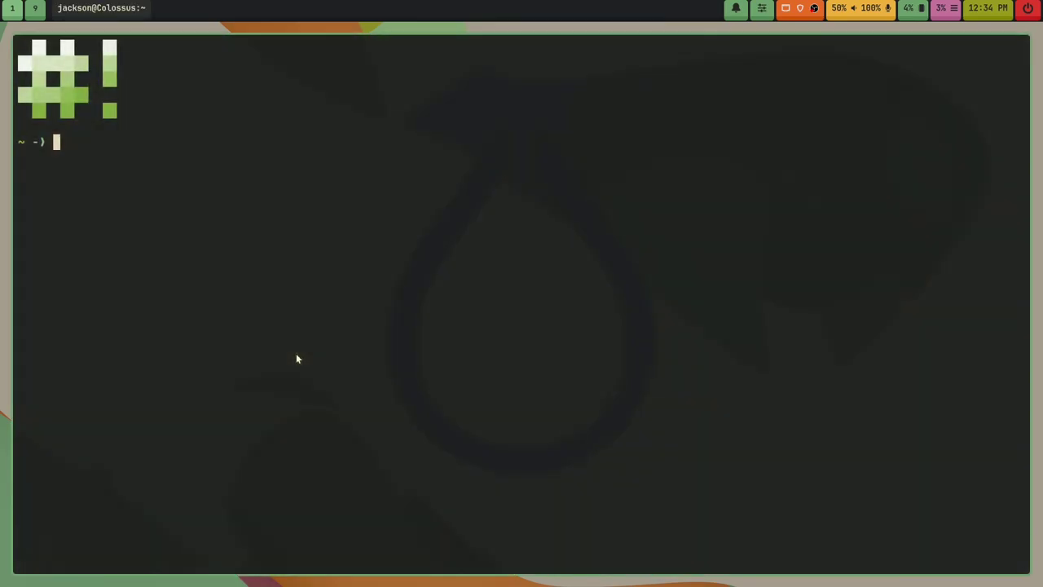
pyautogui.write('fastfetch')
pyautogui.press('Return')
pyautogui.moveTo(808, 489); pyautogui.dragTo(18, 189)
pyautogui.click(559, 463)
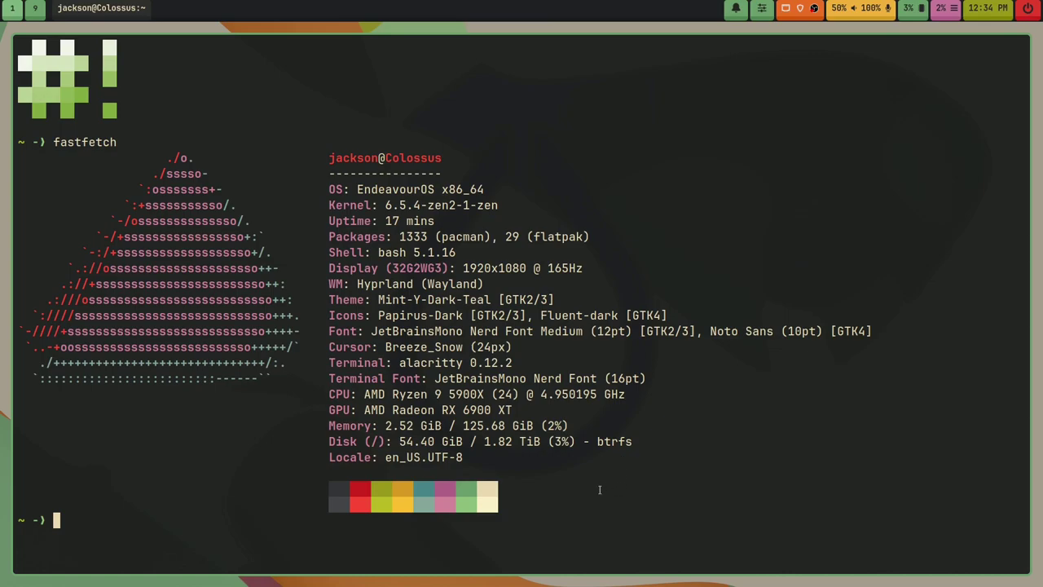
pyautogui.write('clear')
pyautogui.press('Return')
pyautogui.write('exit')
pyautogui.press('Return')
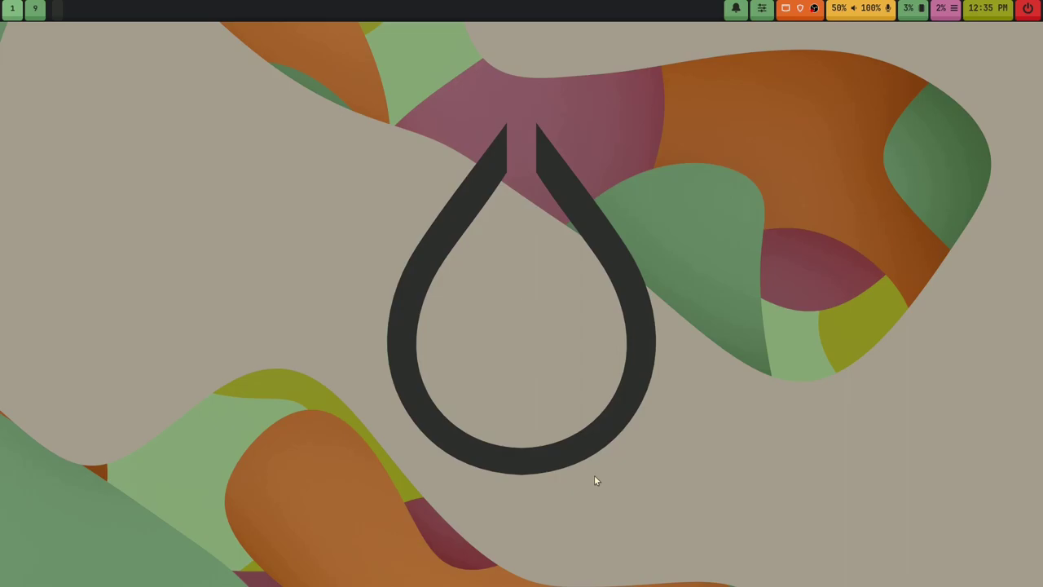
pyautogui.press('super+d')
pyautogui.write('tiger')
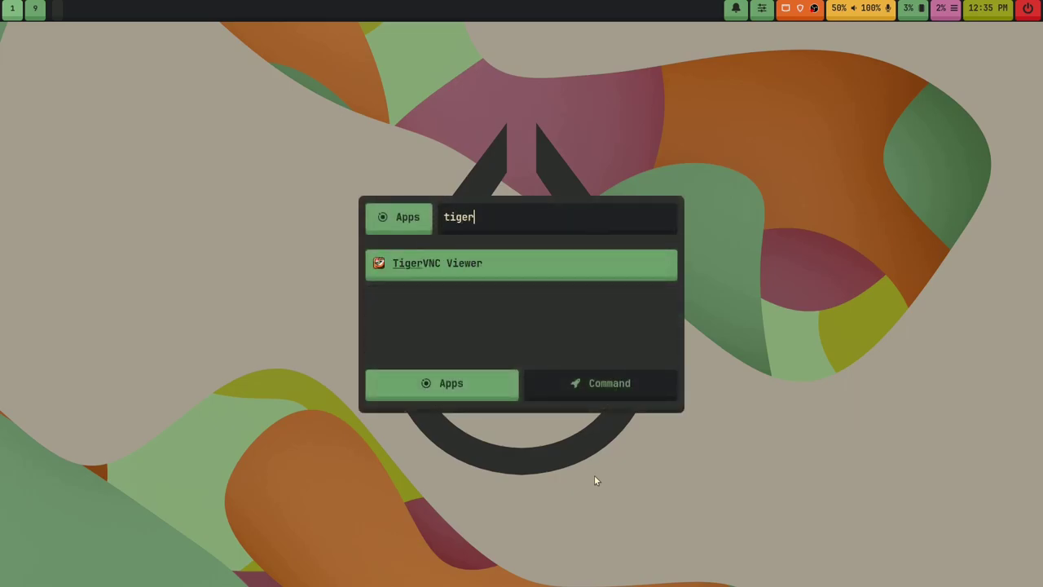
pyautogui.press('Return')
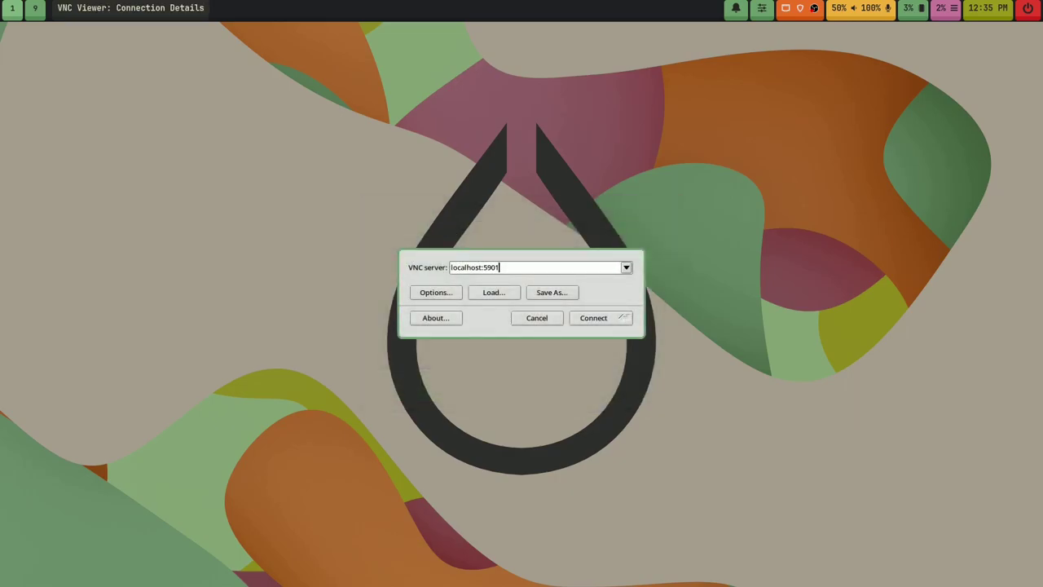
pyautogui.press('Return')
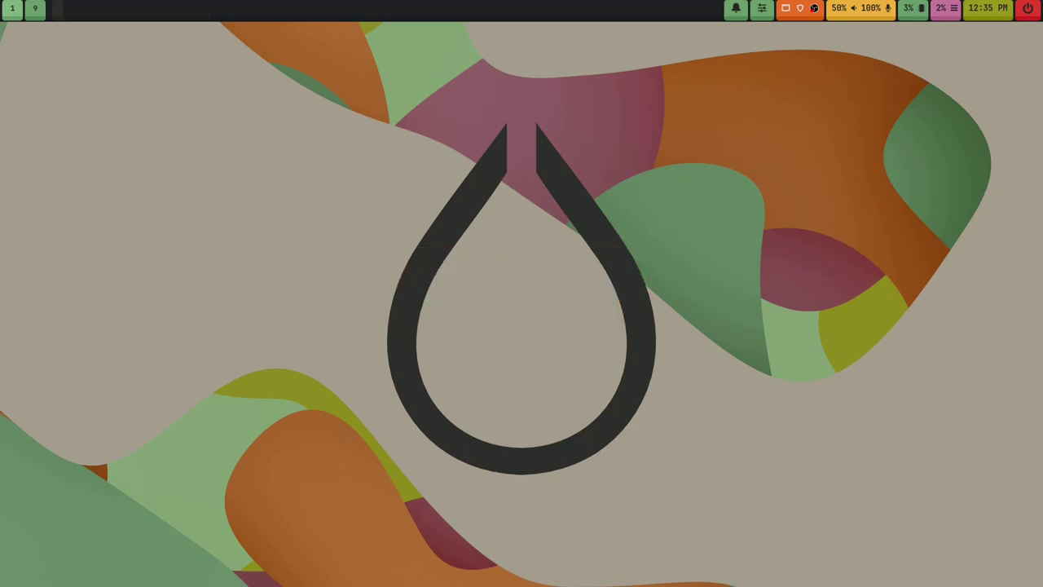